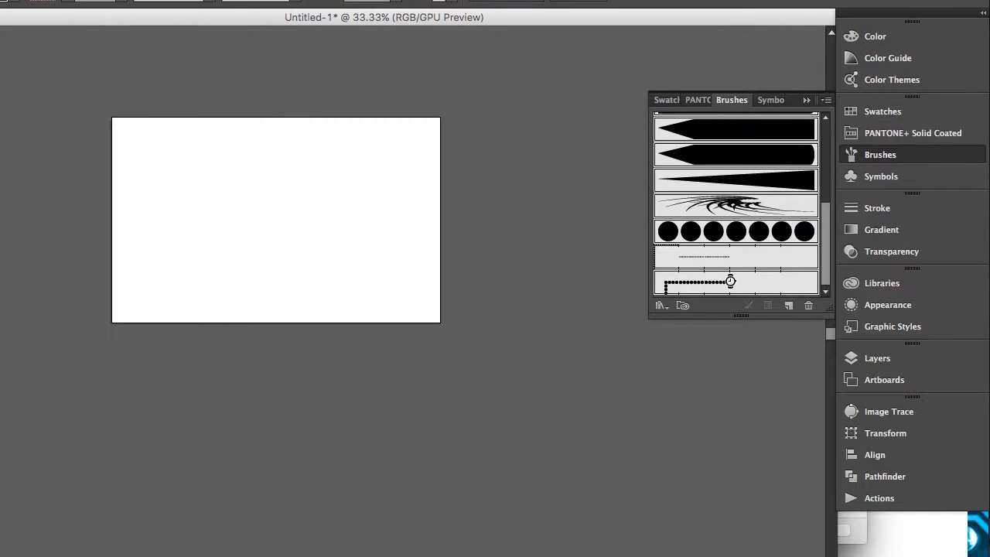
Step: Delete the old art, pattern and feather-like scatter brushes, keeping only the round calligraphic brushes and Basic
{"action": "left_click", "coordinate": [808, 313]}
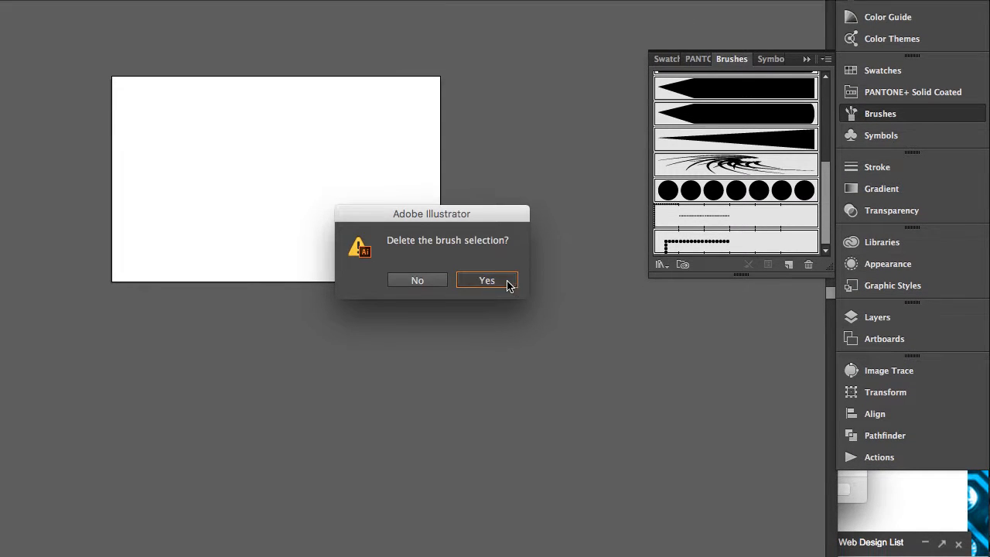
{"action": "left_click", "coordinate": [502, 286]}
{"action": "left_click", "coordinate": [666, 118]}
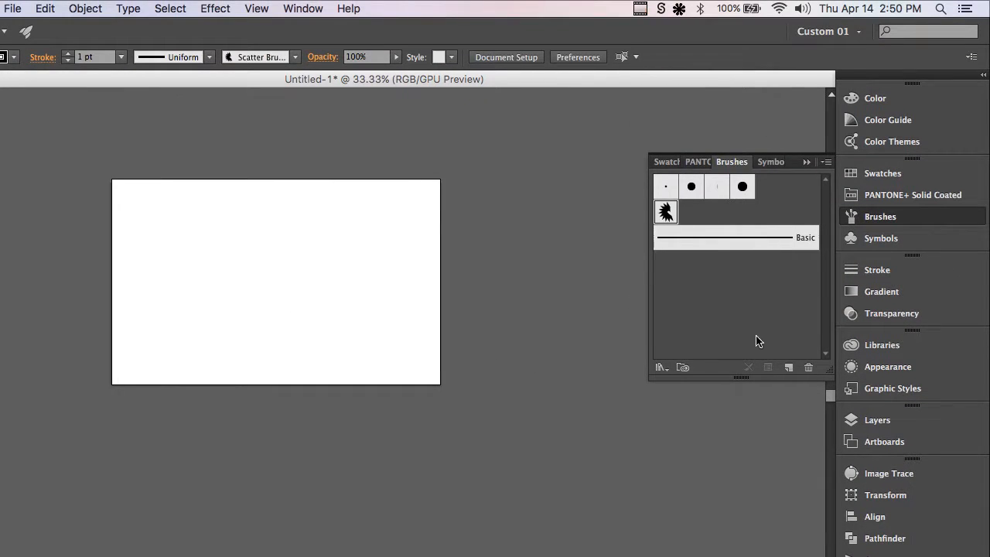
{"action": "left_click", "coordinate": [808, 367]}
{"action": "left_click", "coordinate": [499, 384]}
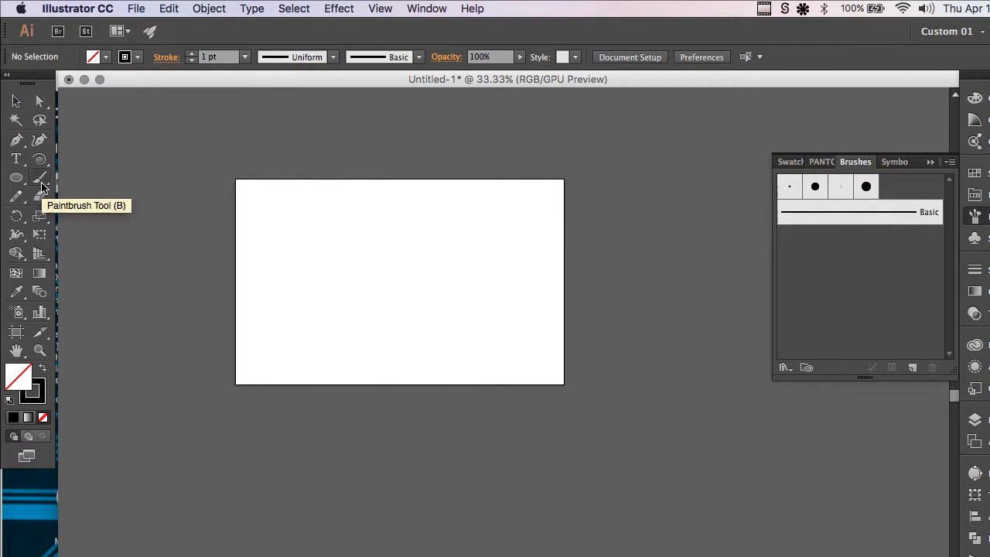
Step: Draw a long thin horizontal rectangle near the artboard's upper edge and swap its fill and stroke to make it solid black
{"action": "right_click", "coordinate": [16, 184]}
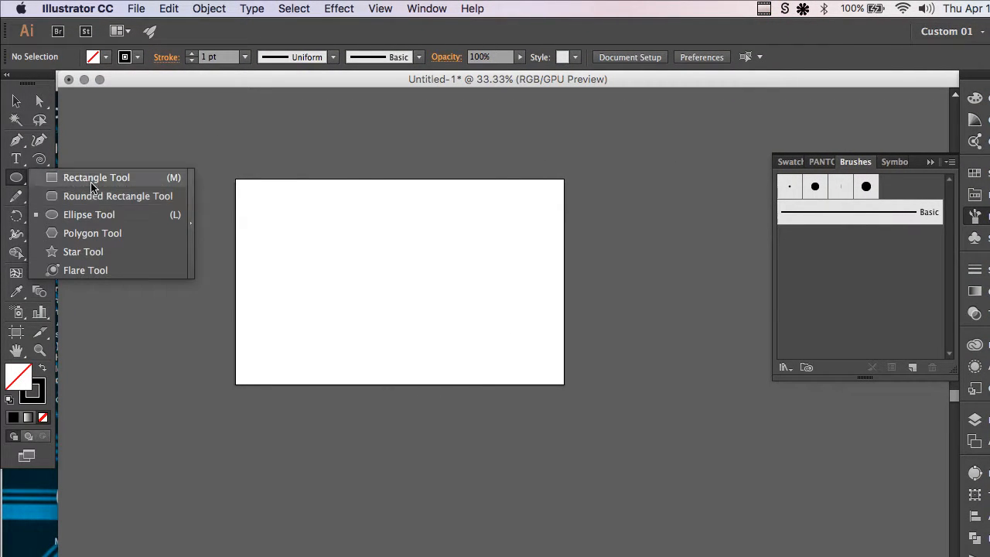
{"action": "left_click", "coordinate": [89, 175]}
{"action": "left_click_drag", "start_coordinate": [260, 197], "coordinate": [484, 204]}
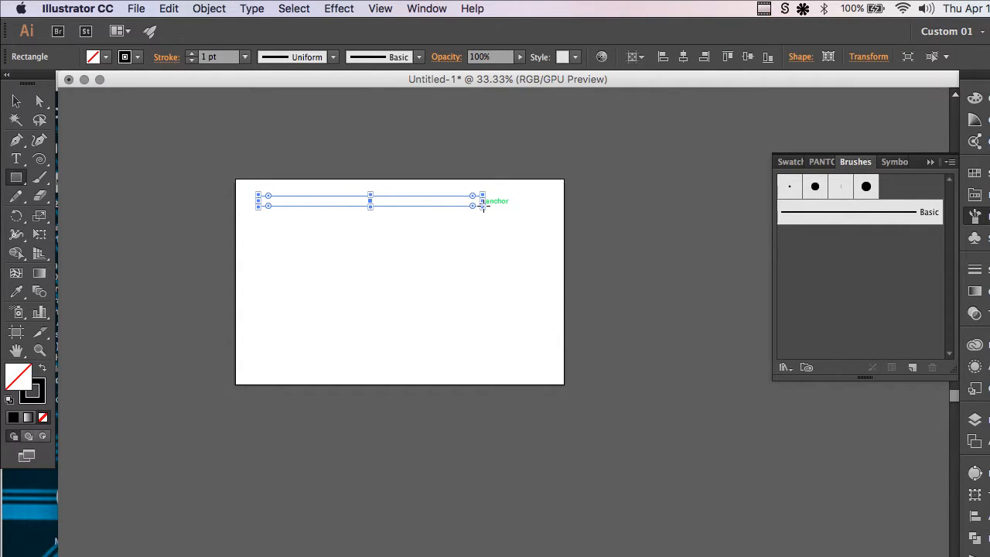
{"action": "key", "text": "super+equal"}
{"action": "key", "text": "super+equal"}
{"action": "scroll", "coordinate": [483, 205], "scroll_direction": "up", "scroll_amount": 2}
{"action": "scroll", "coordinate": [484, 205], "scroll_direction": "left", "scroll_amount": 1}
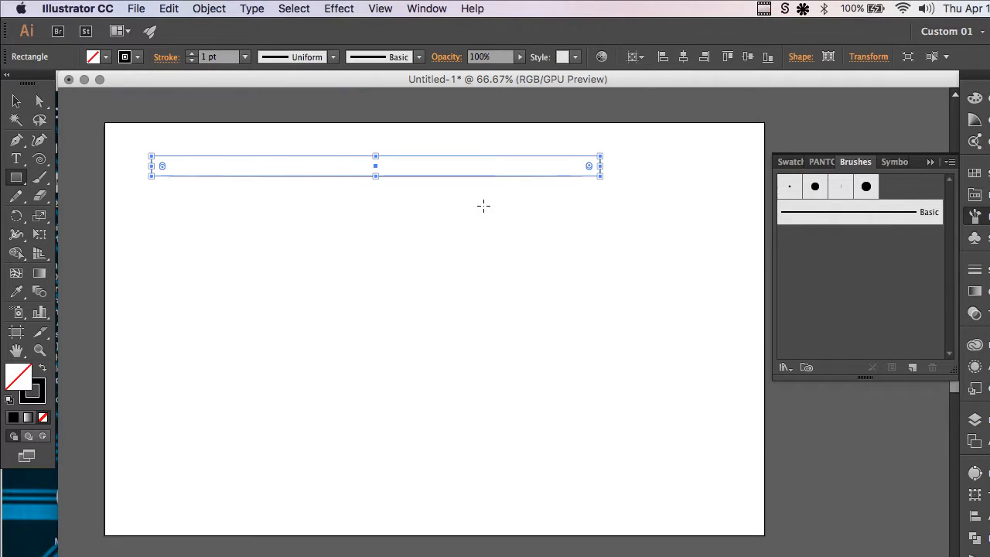
{"action": "key", "text": "shift+x"}
{"action": "scroll", "coordinate": [475, 205], "scroll_direction": "up", "scroll_amount": 1}
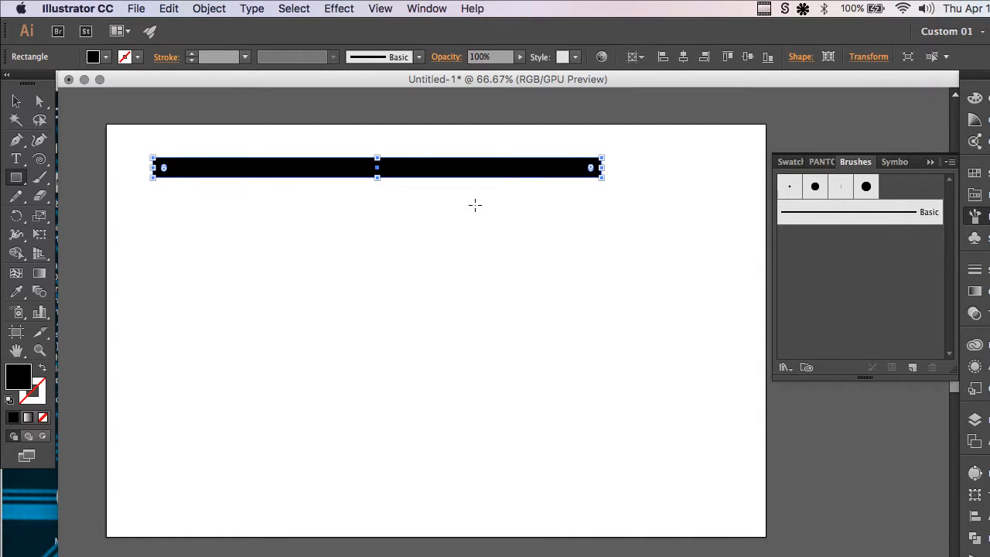
Step: Add anchor points to the black bar's path twice to subdivide all its sides
{"action": "left_click", "coordinate": [226, 8]}
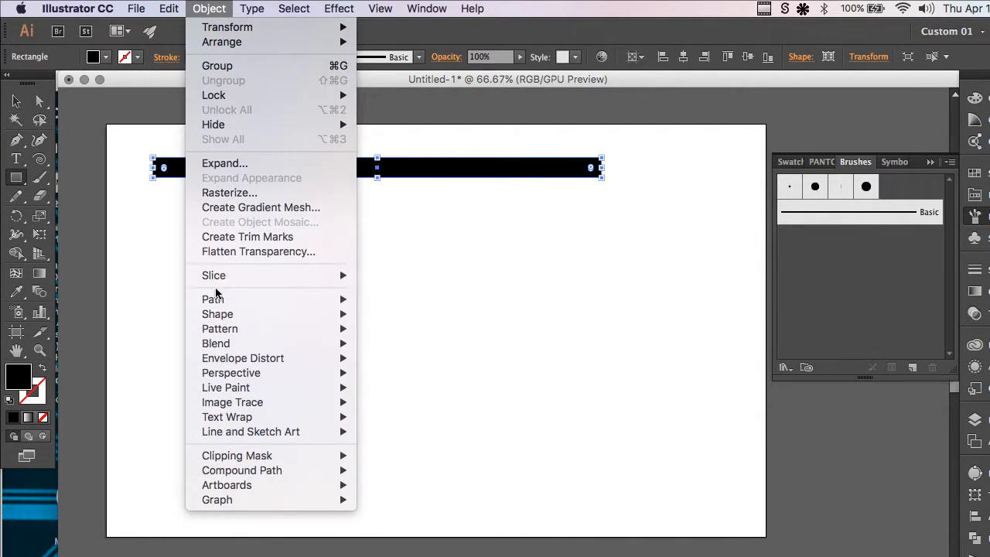
{"action": "mouse_move", "coordinate": [248, 299]}
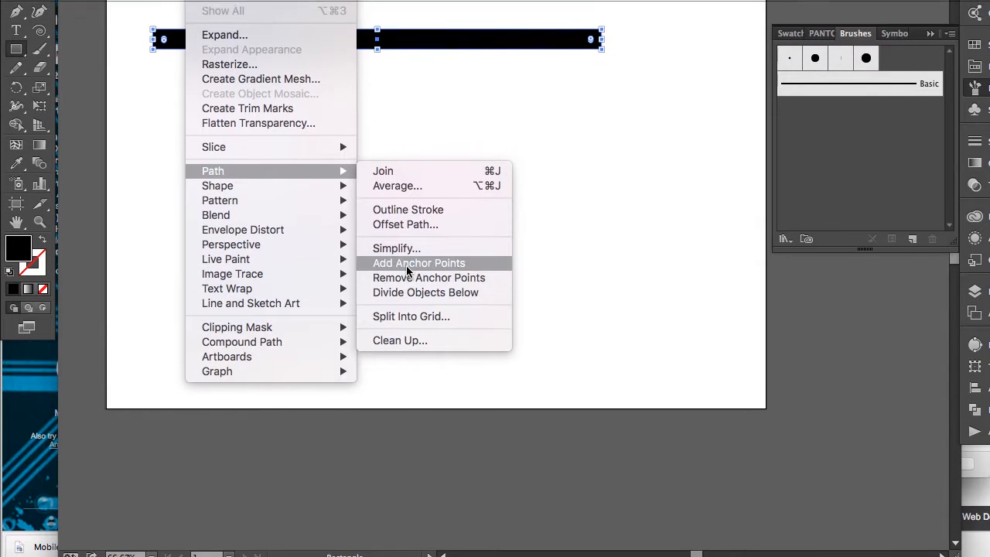
{"action": "left_click", "coordinate": [408, 253]}
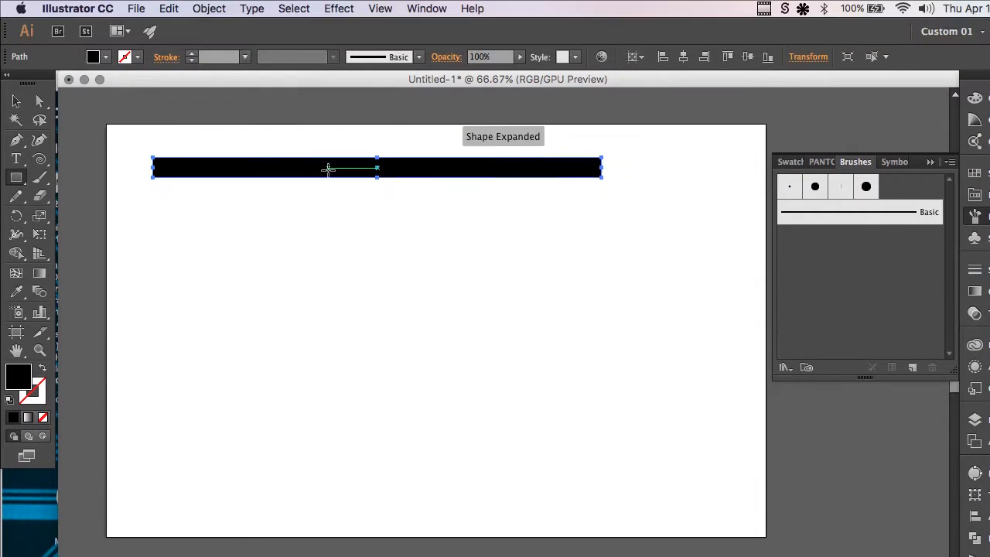
{"action": "left_click", "coordinate": [209, 8]}
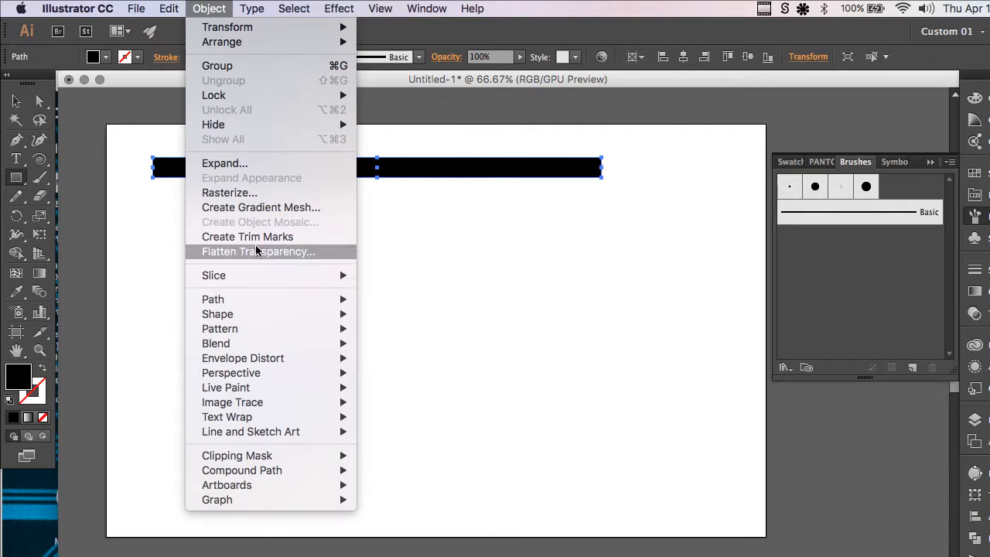
{"action": "mouse_move", "coordinate": [248, 298]}
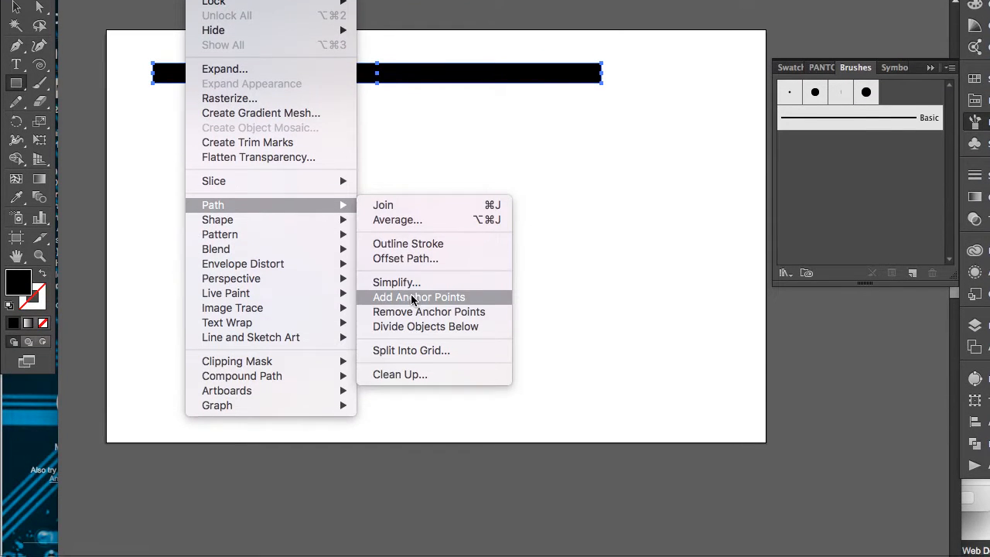
{"action": "left_click", "coordinate": [418, 385]}
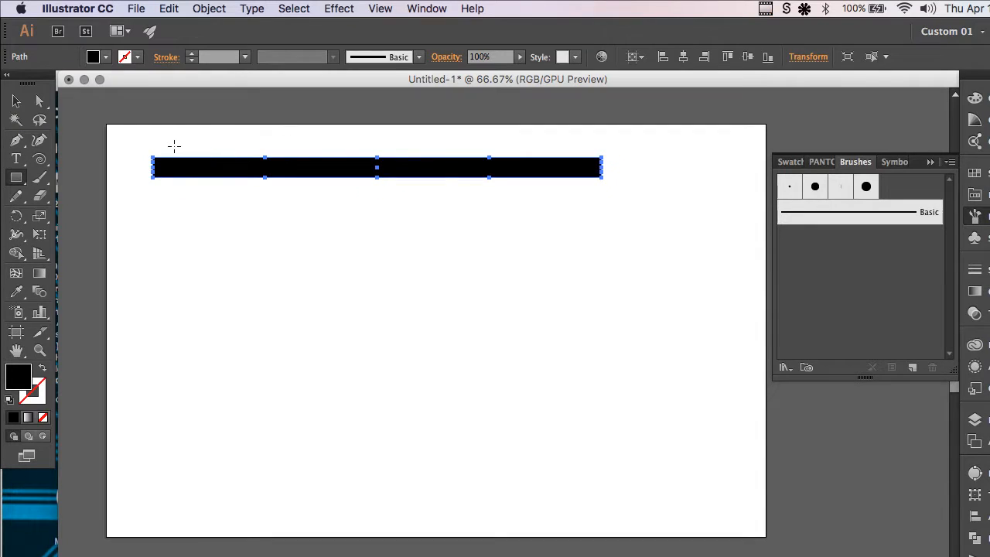
Step: Duplicate the black bar straight down four times with even spacing to make a stack of five bars
{"action": "key", "text": "a"}
{"action": "left_click", "coordinate": [172, 149]}
{"action": "key", "text": "super+1"}
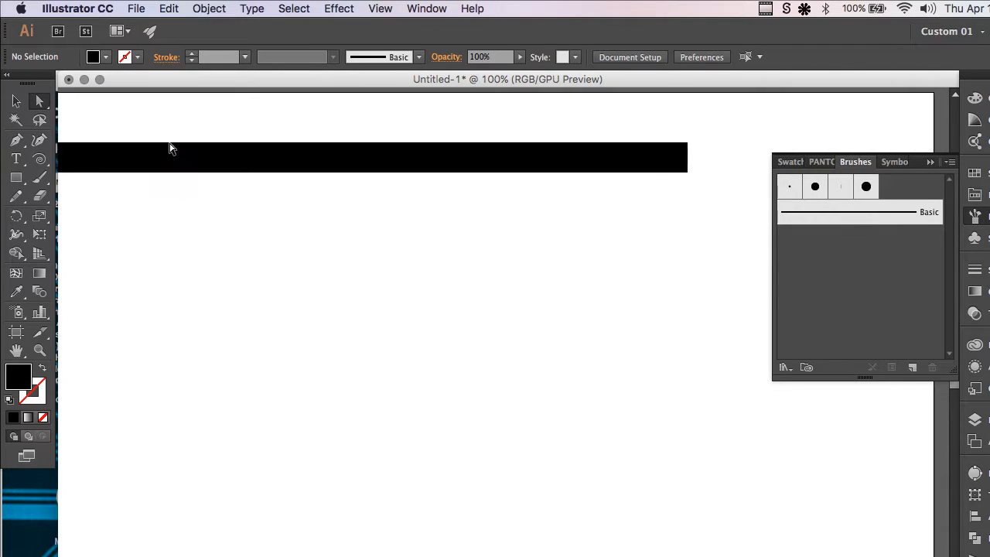
{"action": "left_click", "coordinate": [225, 167]}
{"action": "left_click_drag", "start_coordinate": [238, 173], "coordinate": [230, 223]}
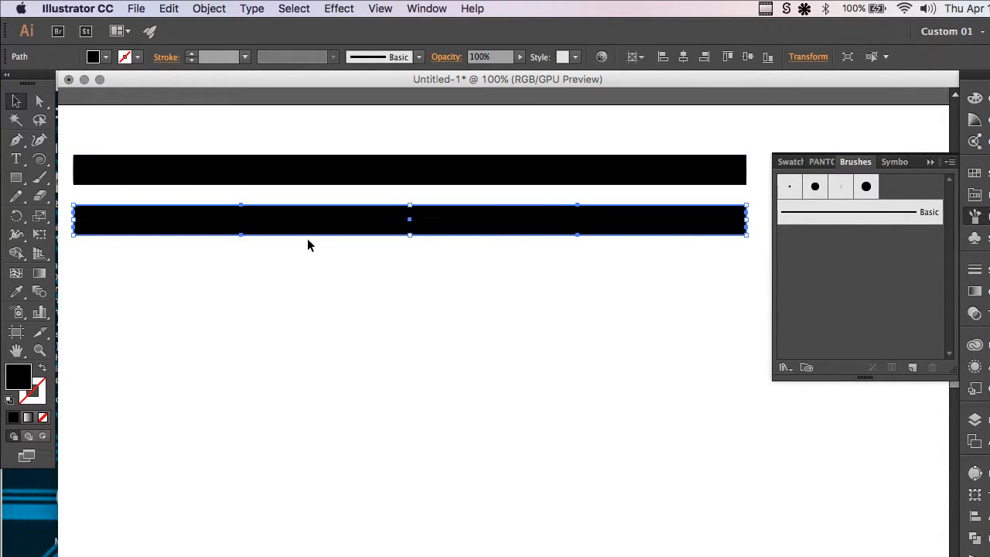
{"action": "key", "text": "super+d"}
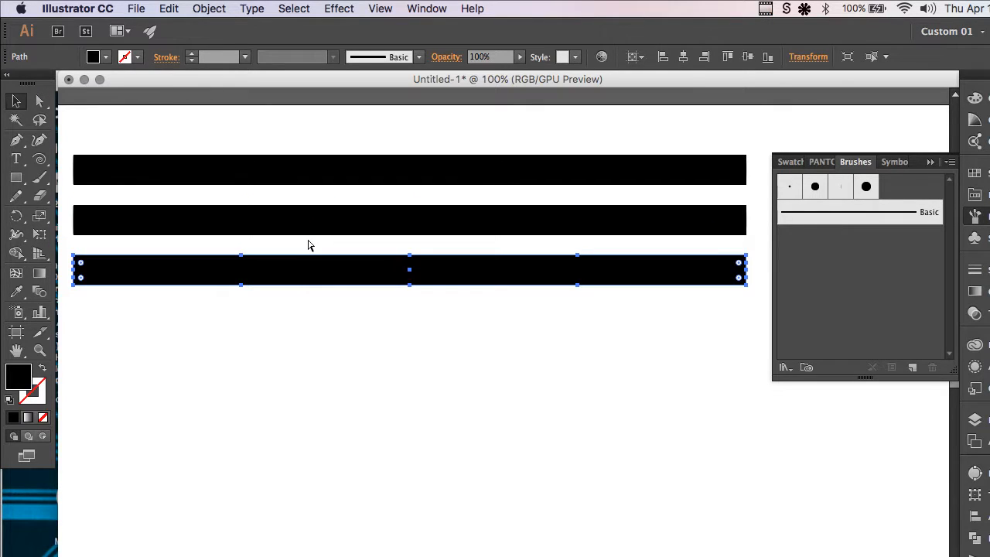
{"action": "key", "text": "super+d"}
{"action": "key", "text": "super+d"}
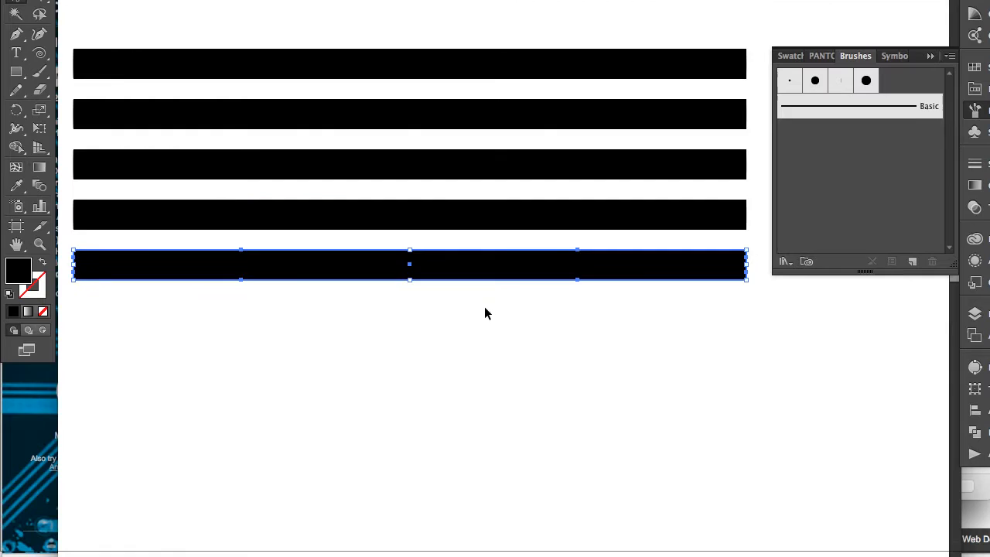
{"action": "left_click", "coordinate": [594, 412]}
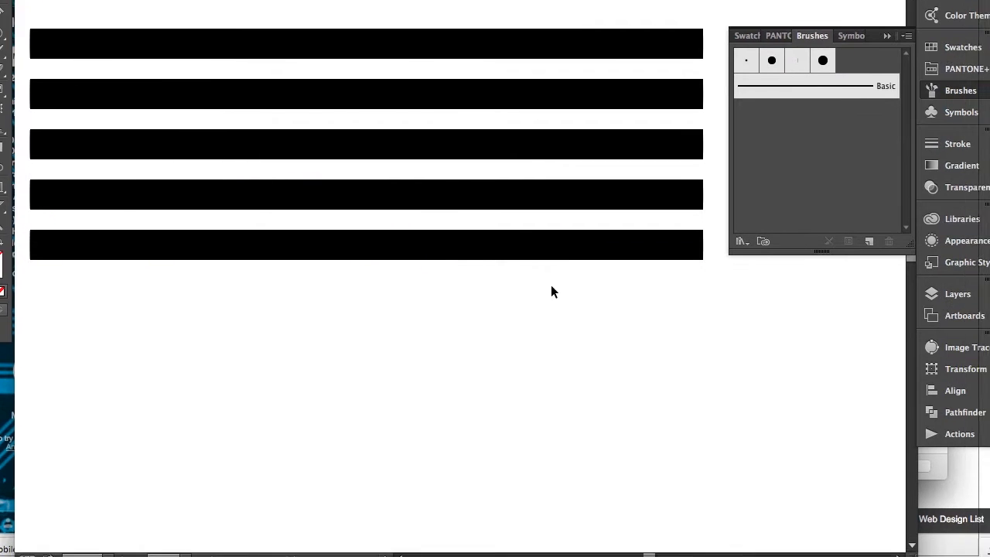
Step: Turn the lowest bar into a long taper with a pointed left end by removing its left corner and intermediate anchor points
{"action": "left_click", "coordinate": [441, 243]}
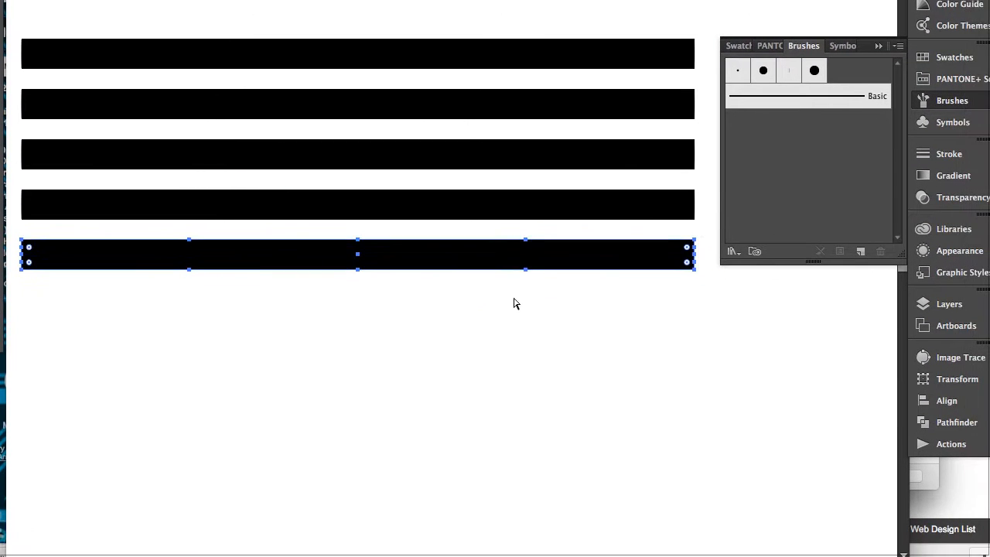
{"action": "key", "text": "a"}
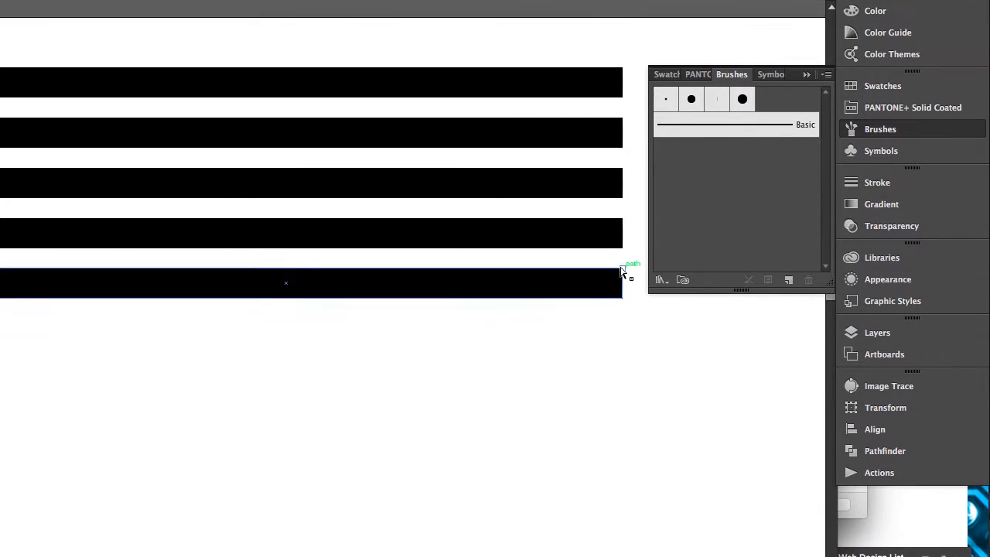
{"action": "left_click", "coordinate": [575, 289]}
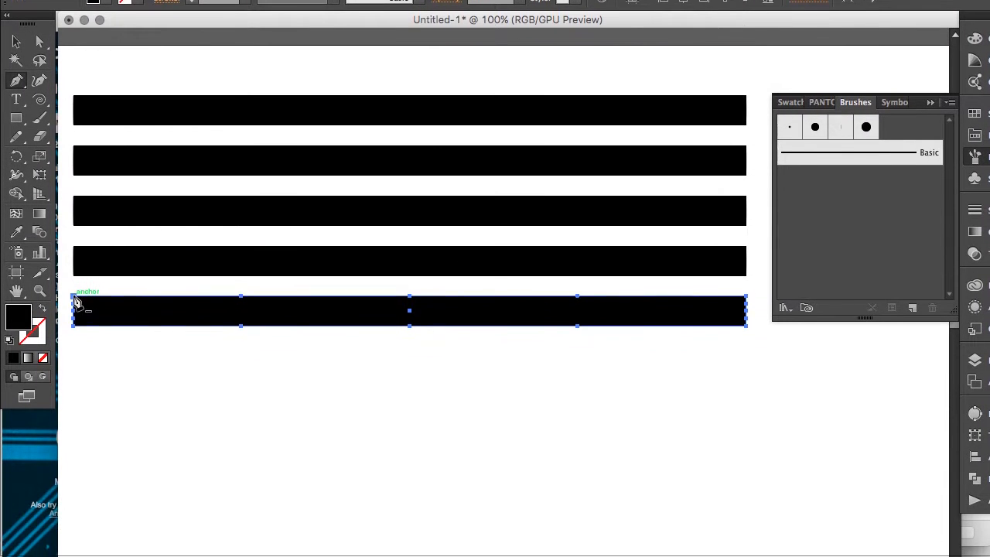
{"action": "left_click", "coordinate": [73, 356]}
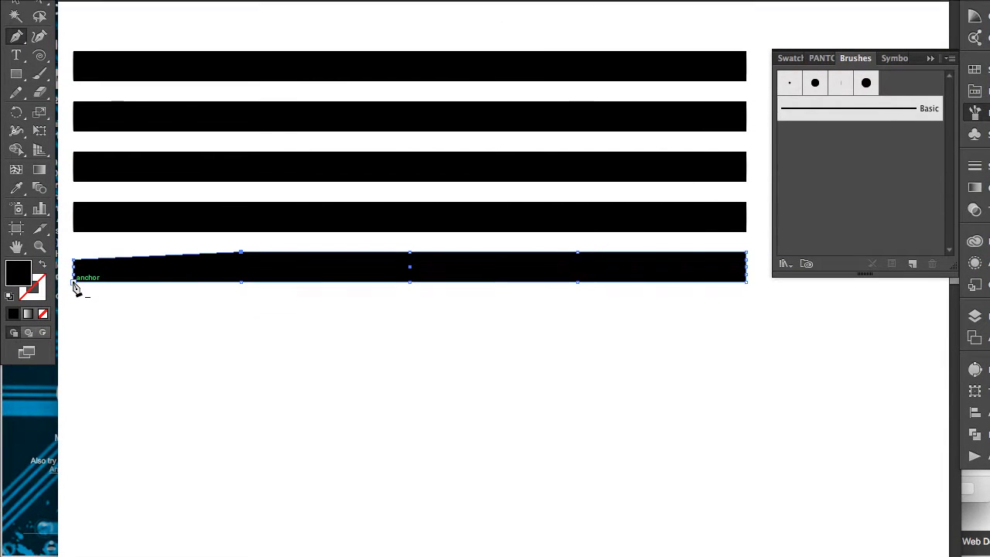
{"action": "left_click", "coordinate": [74, 286]}
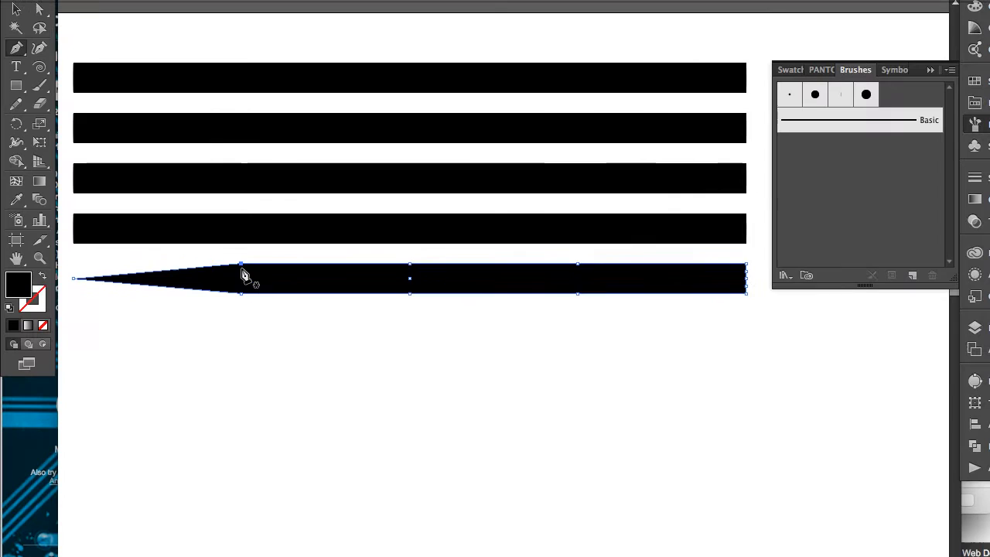
{"action": "left_click", "coordinate": [116, 277]}
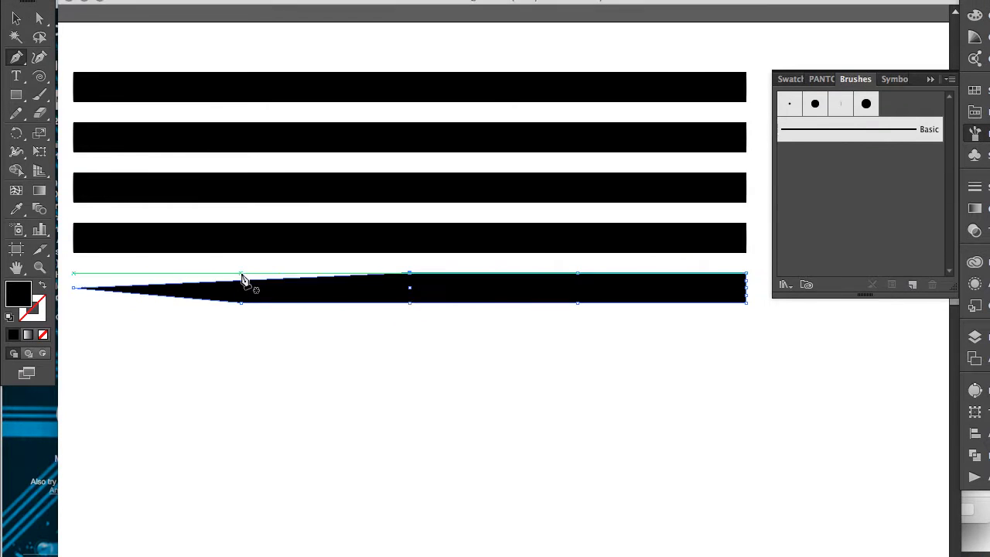
{"action": "left_click", "coordinate": [242, 287]}
{"action": "left_click", "coordinate": [410, 287]}
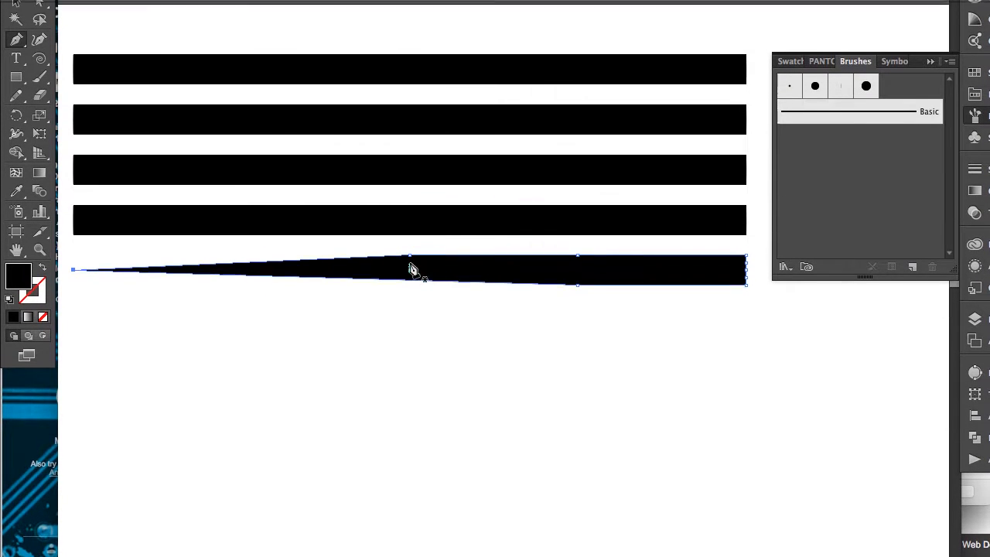
{"action": "left_click", "coordinate": [409, 256]}
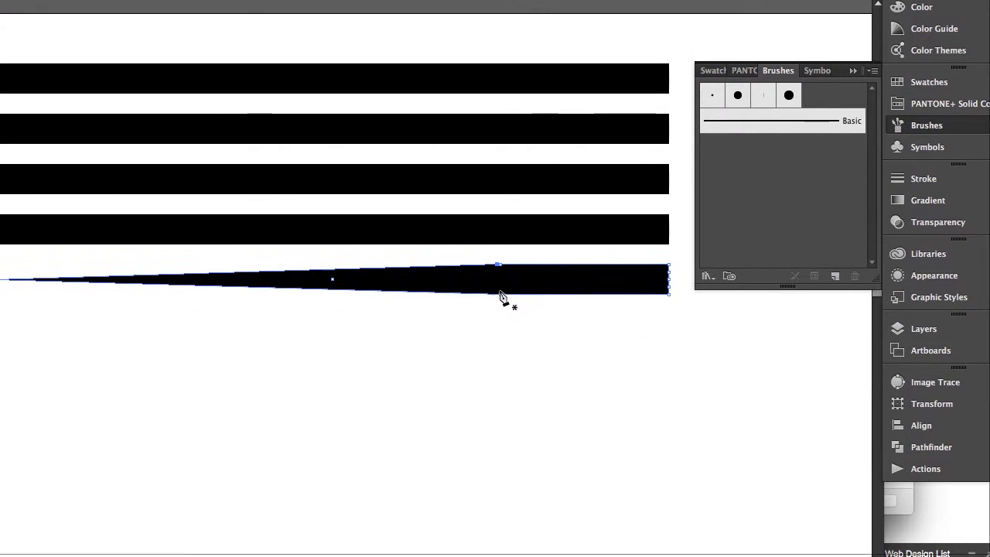
{"action": "left_click", "coordinate": [496, 266]}
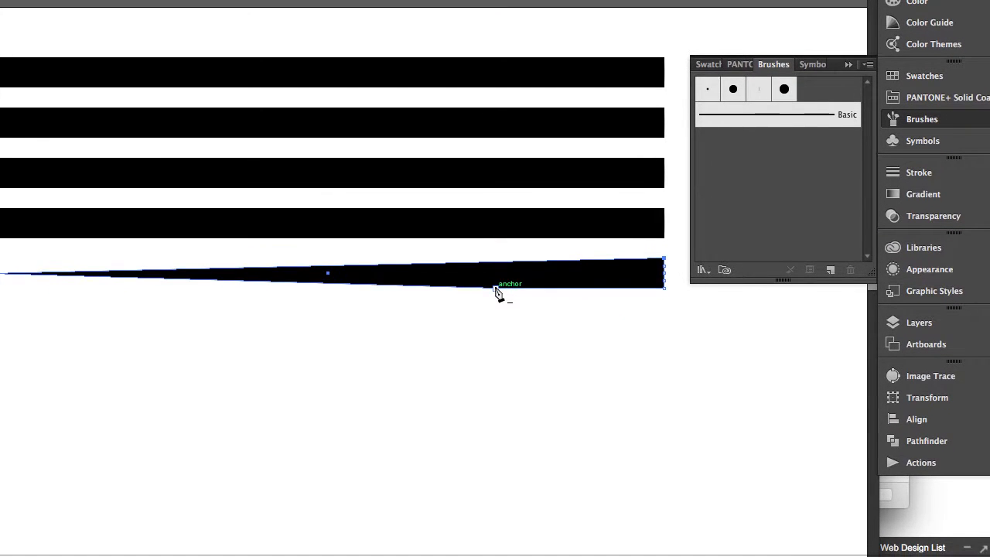
{"action": "left_click", "coordinate": [495, 287]}
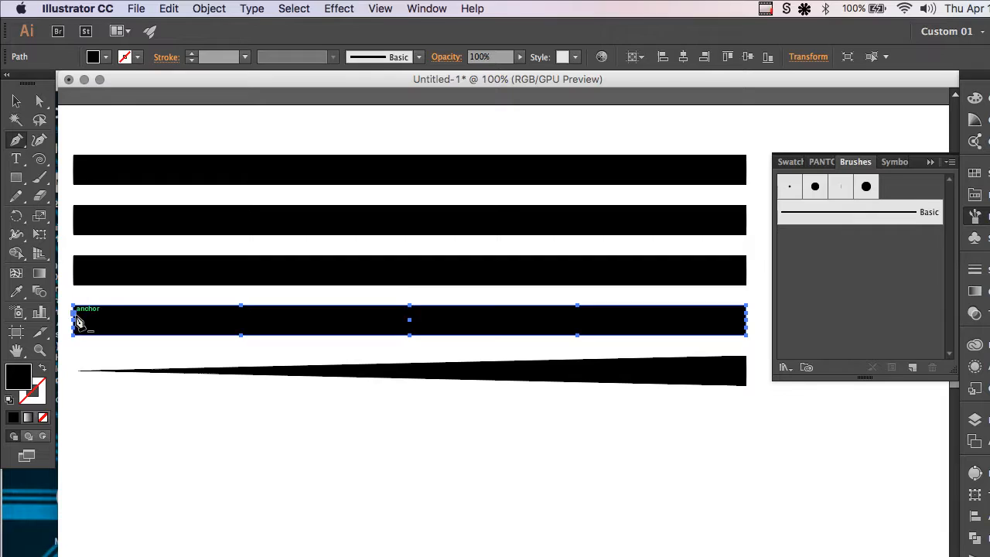
Step: Remove the extra anchor points along both short ends of the fourth bar, leaving only its corners there
{"action": "left_click", "coordinate": [75, 314]}
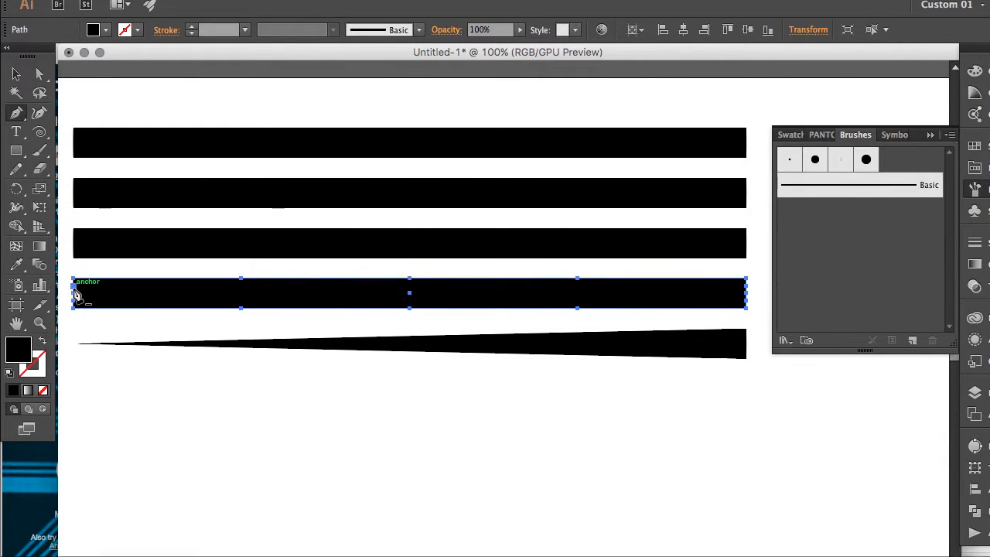
{"action": "left_click", "coordinate": [75, 313]}
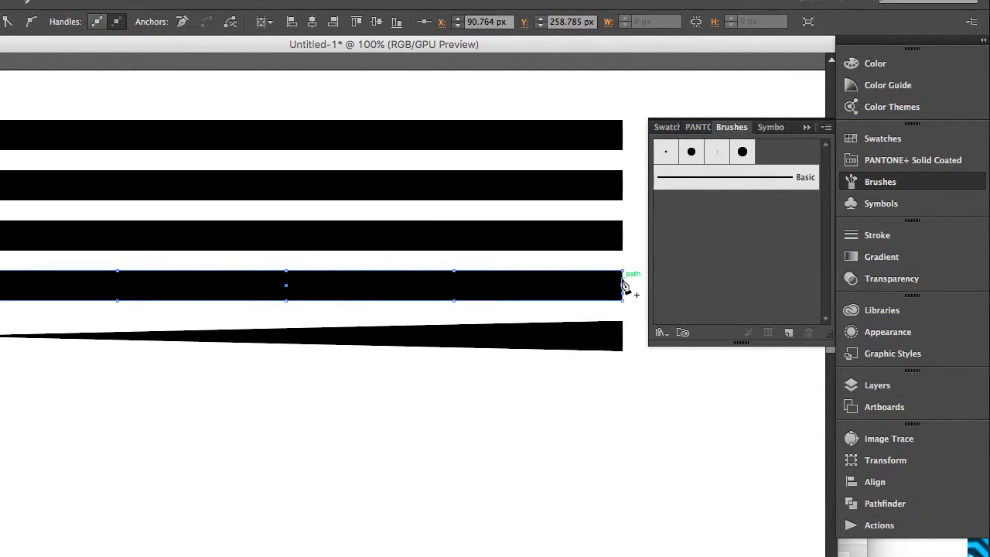
{"action": "left_click", "coordinate": [622, 278]}
{"action": "left_click", "coordinate": [623, 286]}
{"action": "left_click", "coordinate": [622, 293]}
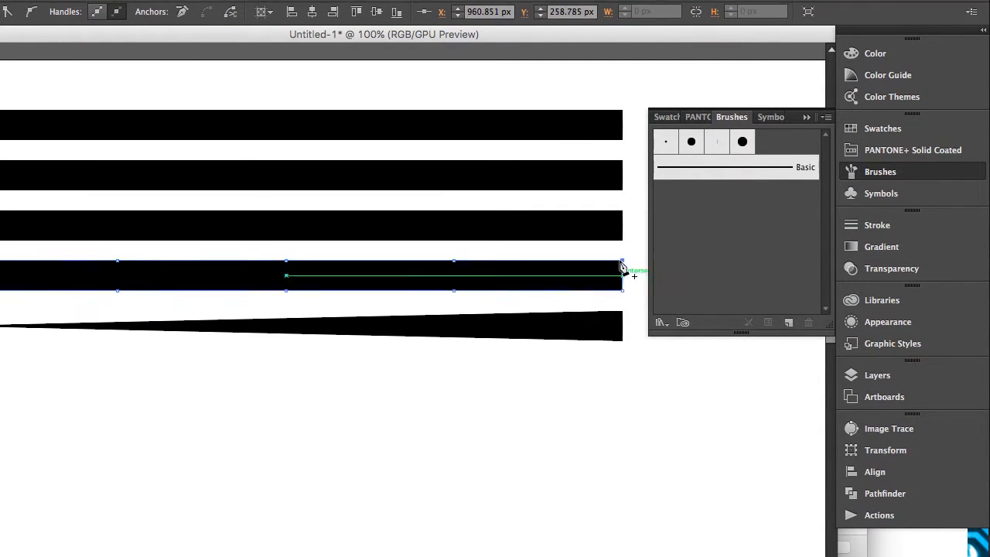
Step: Round the fourth bar's upper-right corner, and its lower-left corner with a radius of 39 px
{"action": "key", "text": "a"}
{"action": "left_click_drag", "start_coordinate": [611, 272], "coordinate": [581, 287]}
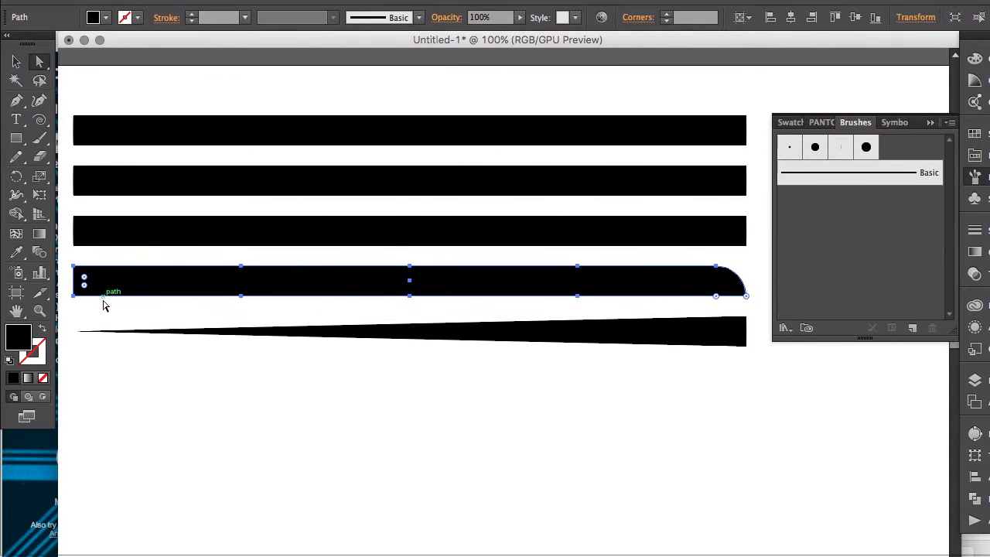
{"action": "left_click", "coordinate": [103, 305]}
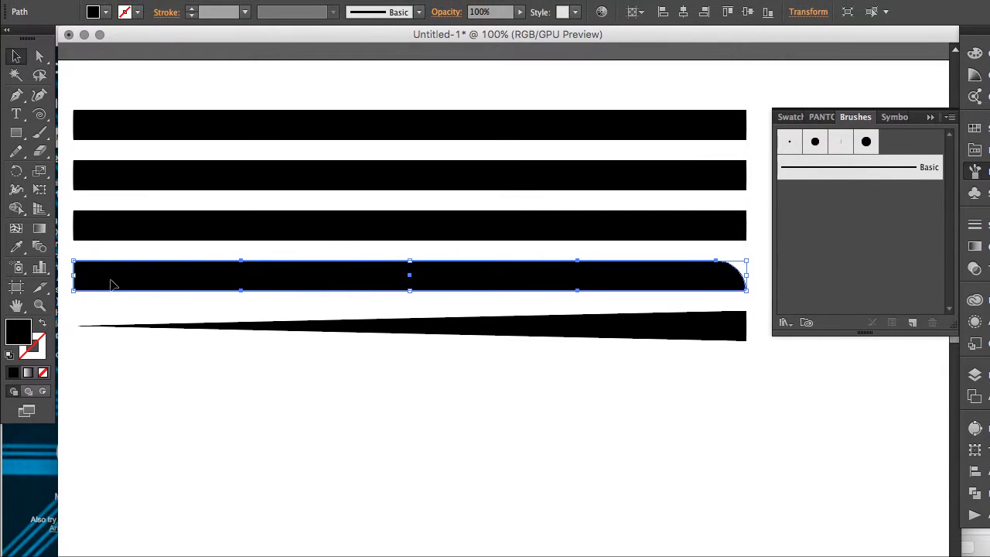
{"action": "key", "text": "a"}
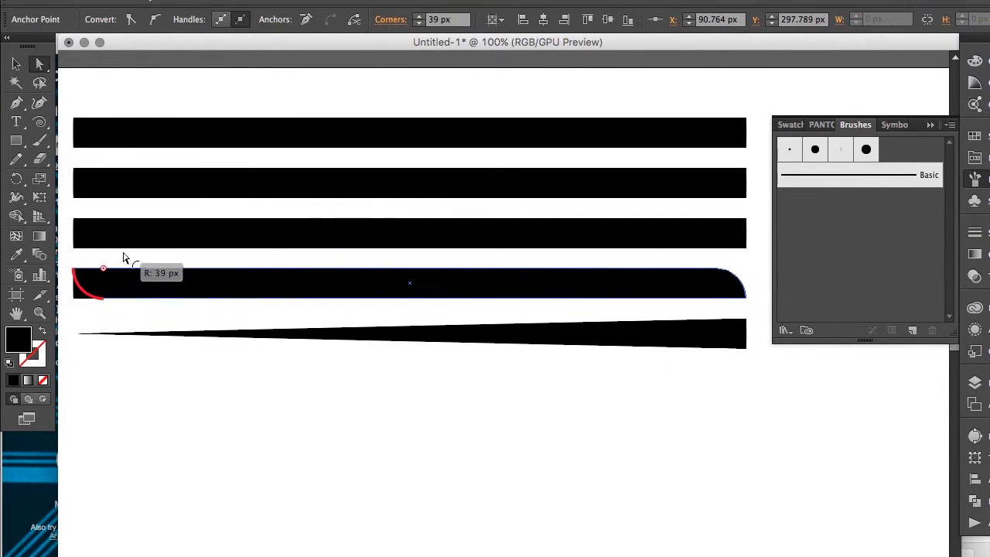
{"action": "left_click_drag", "start_coordinate": [124, 257], "coordinate": [125, 259]}
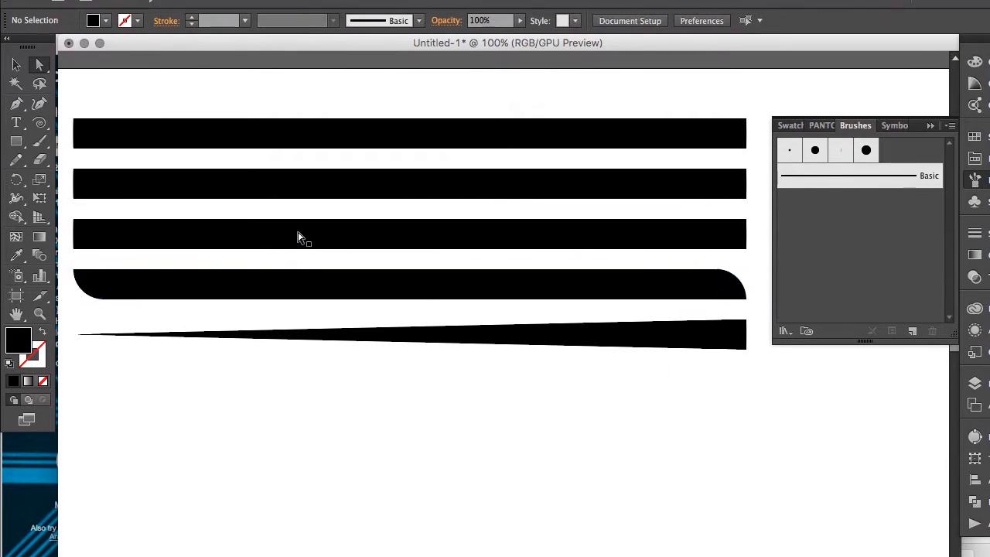
Step: Round all four corners of the third bar slightly
{"action": "left_click", "coordinate": [299, 236]}
{"action": "left_click_drag", "start_coordinate": [85, 268], "coordinate": [155, 282]}
{"action": "left_click", "coordinate": [226, 247]}
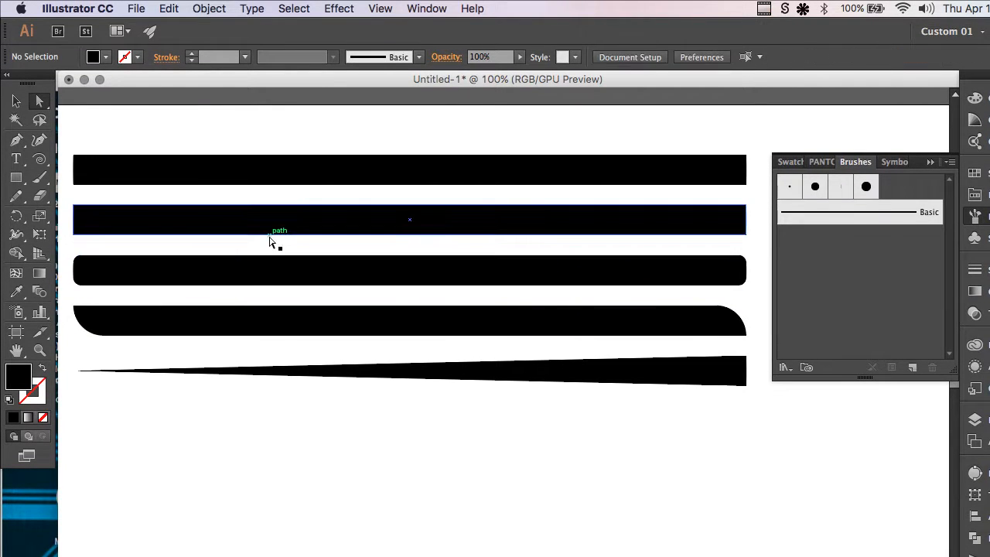
Step: Flare the second bar's right end to a height of about 71 px by scaling its two right corner points vertically
{"action": "left_click", "coordinate": [243, 226]}
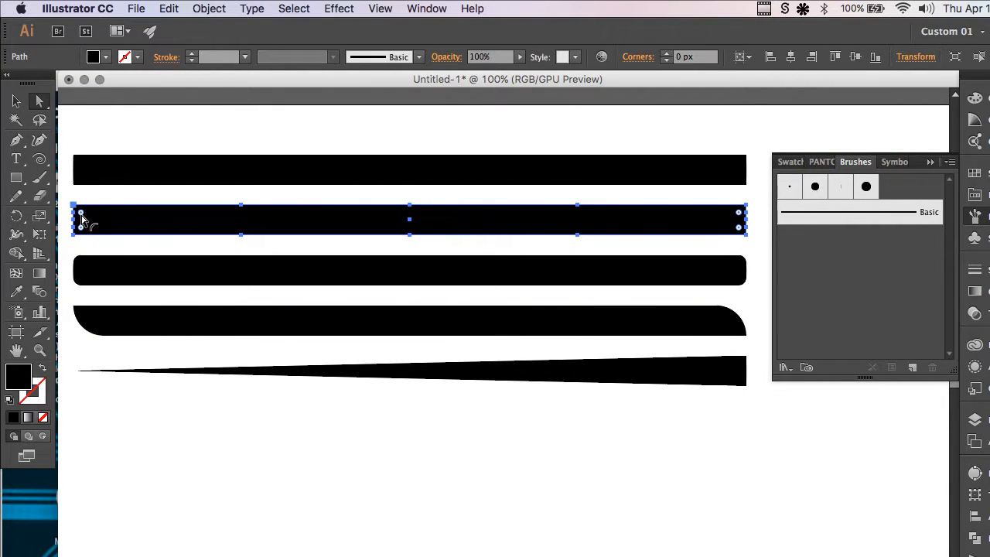
{"action": "left_click", "coordinate": [105, 199]}
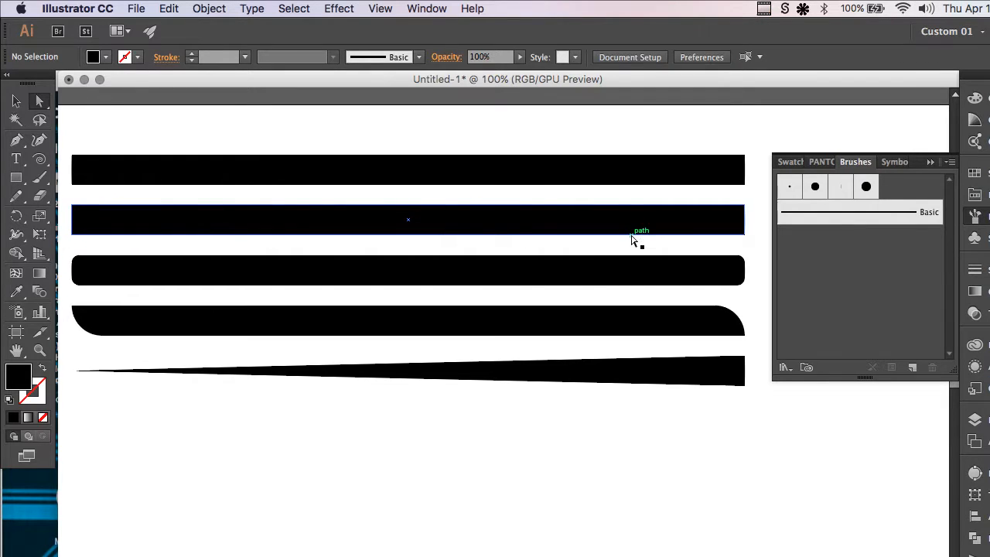
{"action": "left_click", "coordinate": [747, 213]}
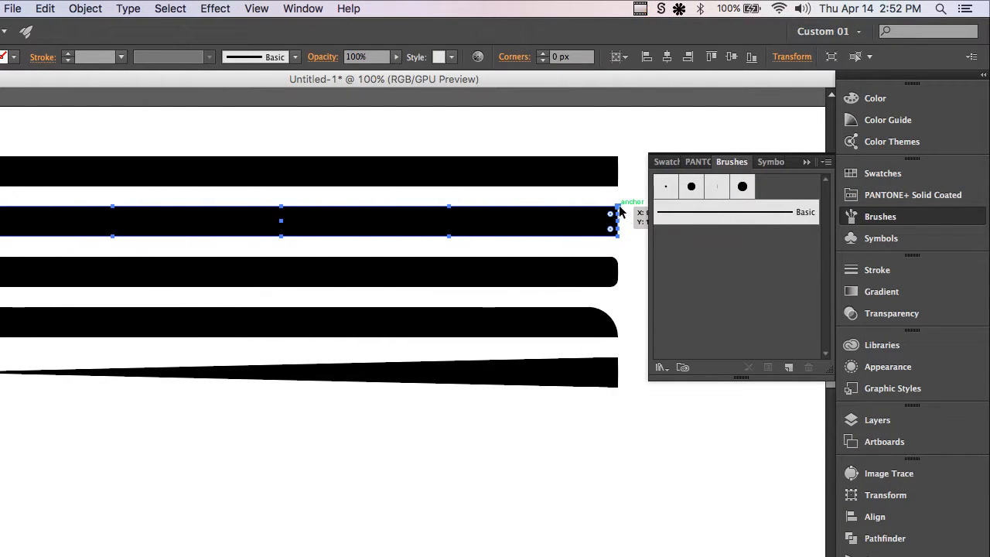
{"action": "left_click", "coordinate": [625, 246]}
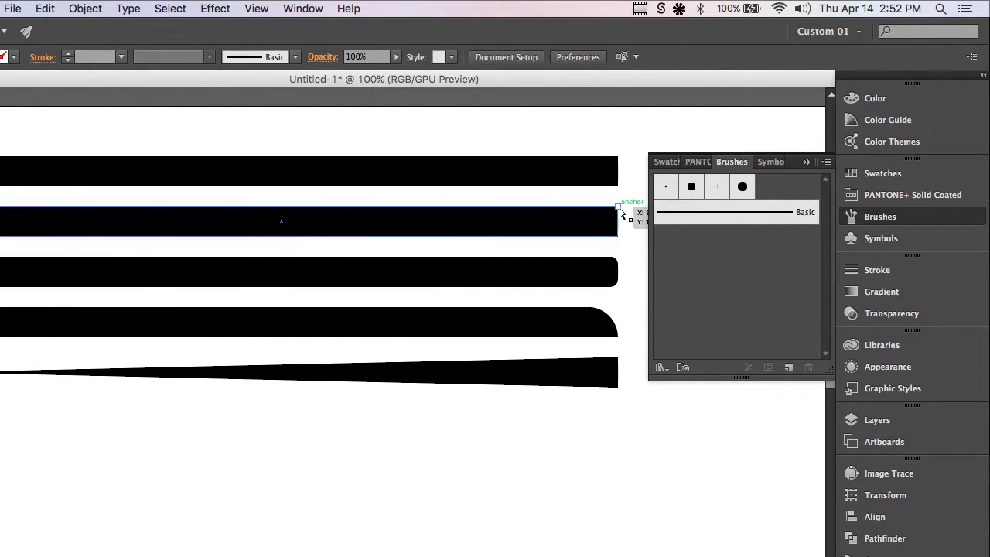
{"action": "mouse_move", "coordinate": [619, 208]}
{"action": "left_mouse_down"}
{"action": "mouse_move", "coordinate": [619, 198]}
{"action": "mouse_move", "coordinate": [619, 207]}
{"action": "left_mouse_up"}
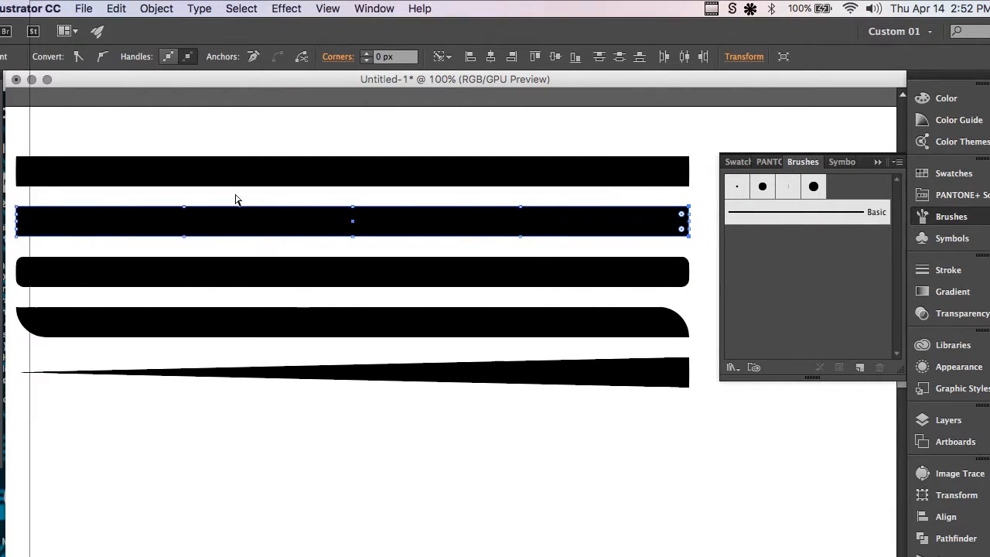
{"action": "left_click_drag", "start_coordinate": [36, 220], "coordinate": [100, 215]}
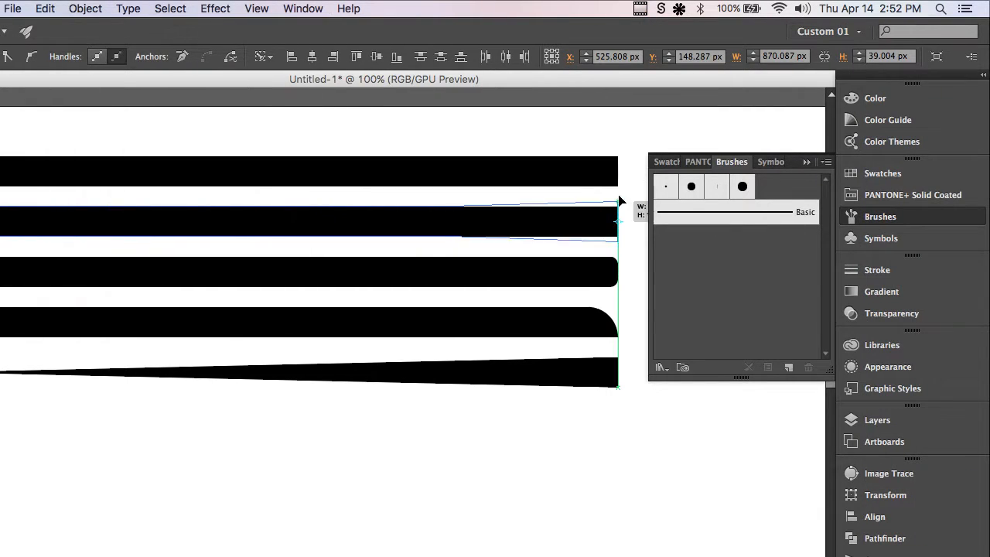
{"action": "left_click_drag", "start_coordinate": [620, 201], "coordinate": [619, 198]}
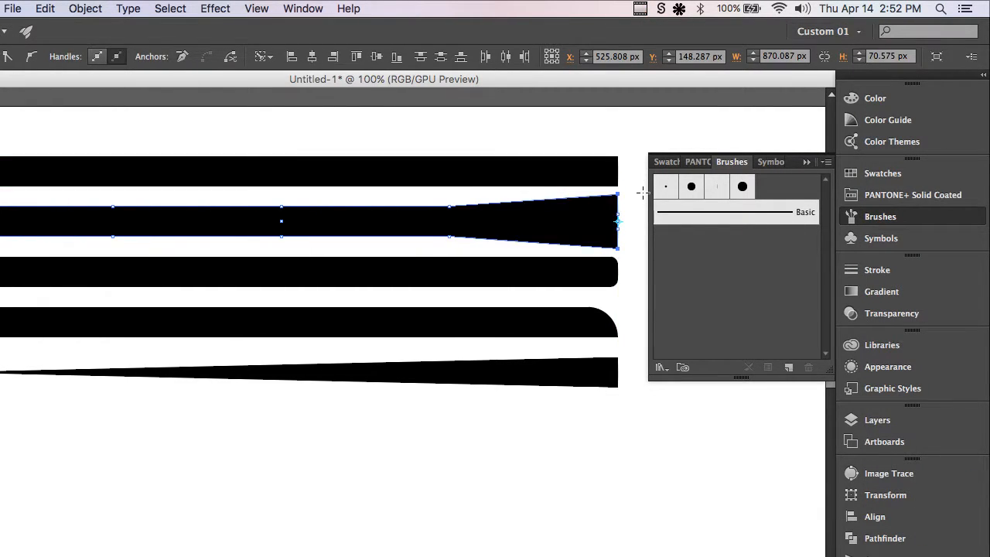
{"action": "key", "text": "a"}
{"action": "left_click", "coordinate": [511, 136]}
Step: Try to reshape the second bar's upper-left corner and undo the change
{"action": "left_click", "coordinate": [49, 216]}
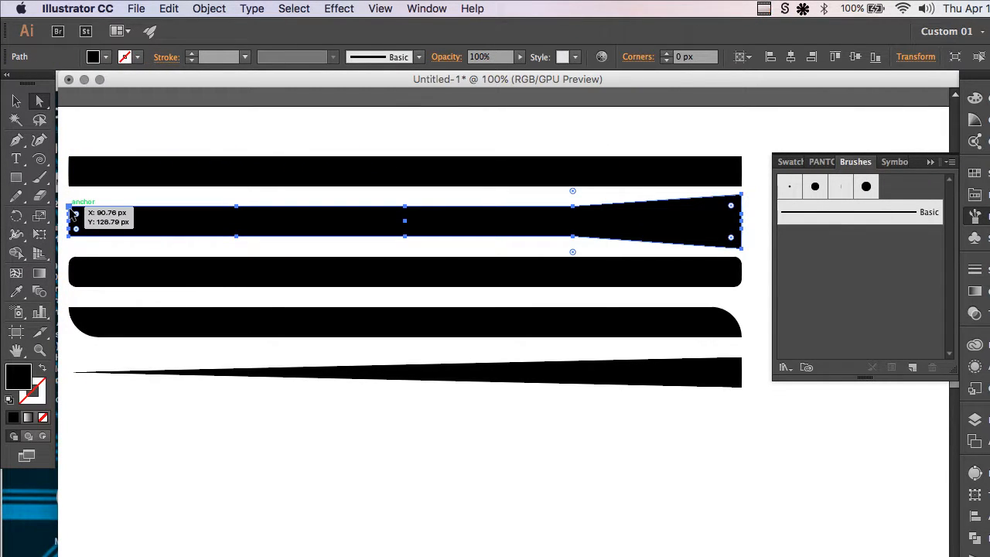
{"action": "left_click_drag", "start_coordinate": [70, 208], "coordinate": [122, 220]}
{"action": "key", "text": "super+z"}
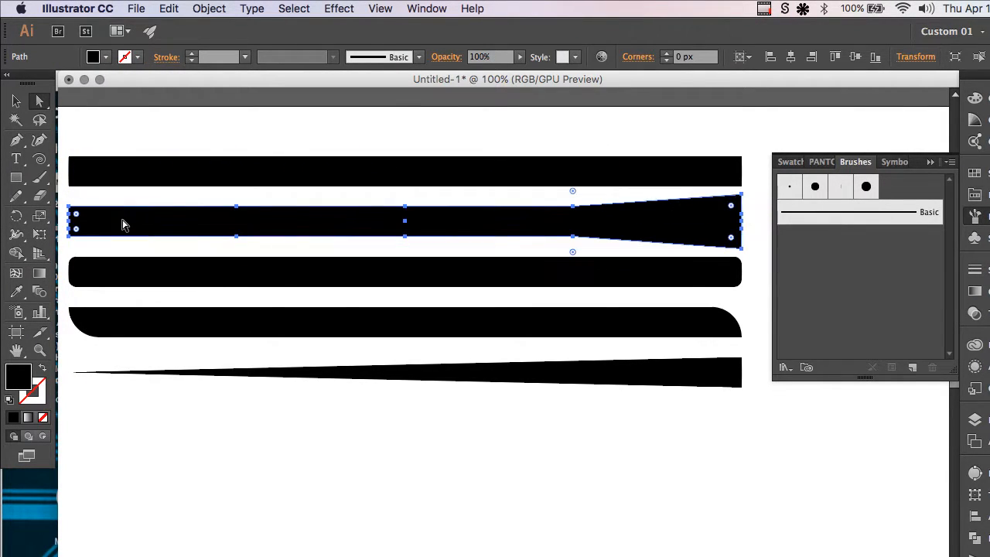
Step: Try to scale the top bar down from its upper-right corner and undo the change
{"action": "left_click", "coordinate": [187, 137]}
{"action": "left_click", "coordinate": [327, 180]}
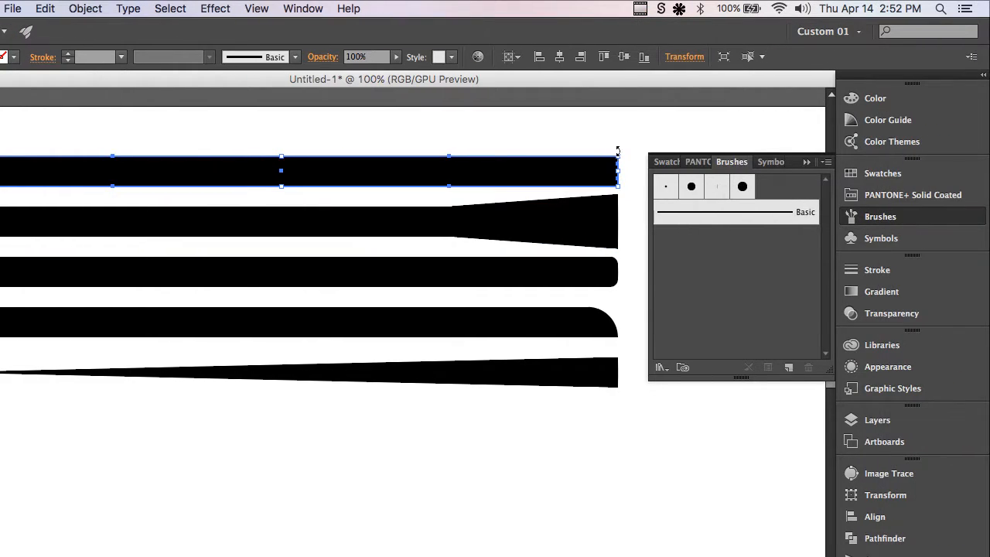
{"action": "left_click_drag", "start_coordinate": [619, 159], "coordinate": [474, 162]}
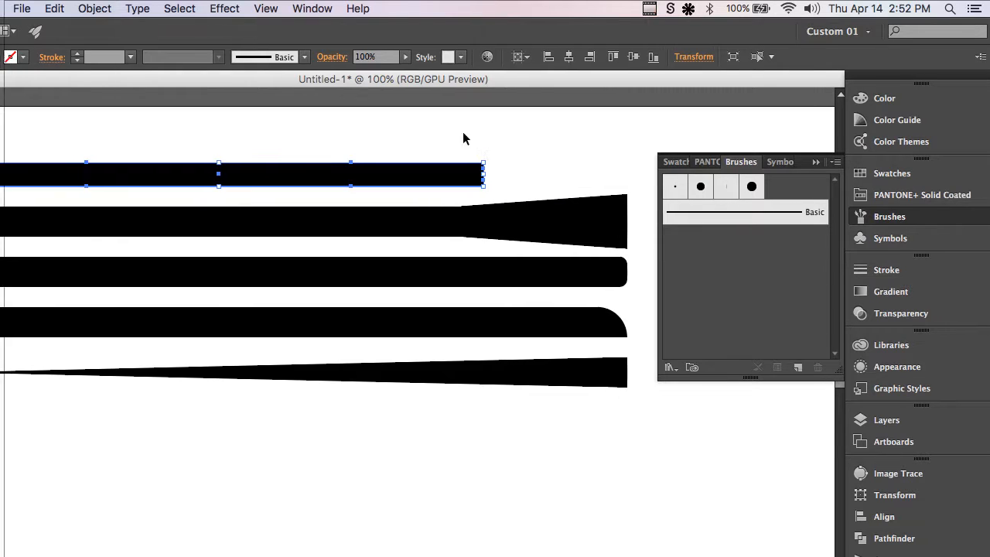
{"action": "key", "text": "super+z"}
{"action": "left_click", "coordinate": [233, 125]}
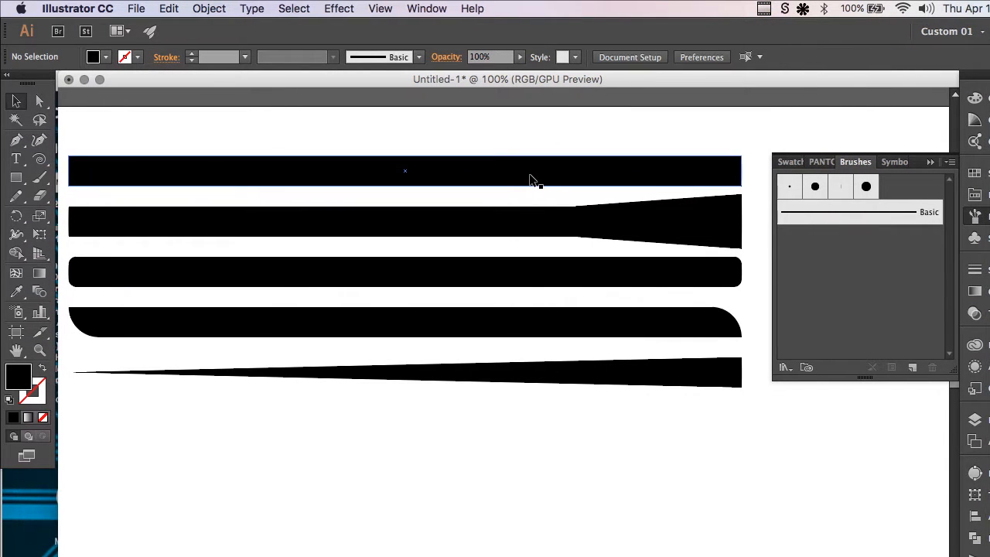
Step: Move the top bar up slightly and draw a black circle about 75 px across over its right end
{"action": "left_click", "coordinate": [504, 179]}
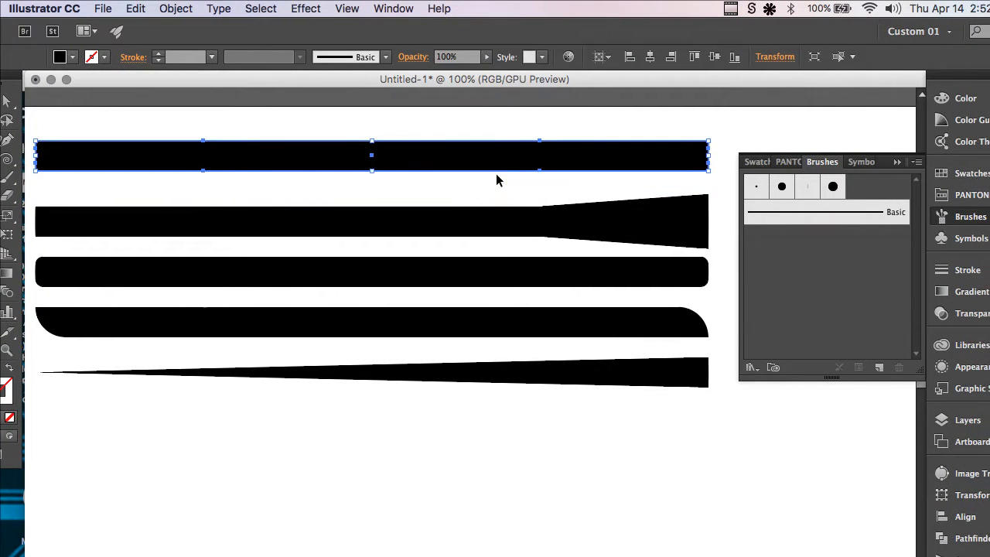
{"action": "left_click_drag", "start_coordinate": [17, 180], "coordinate": [87, 214]}
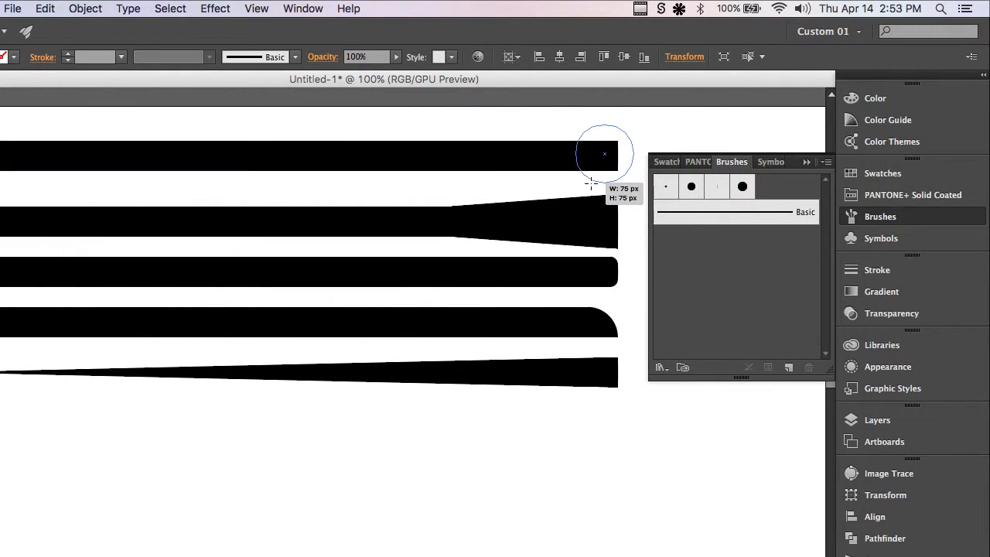
{"action": "left_click_drag", "start_coordinate": [591, 183], "coordinate": [591, 161]}
Step: Center the circle vertically on the top bar, aligning them to the selection instead of the artboard
{"action": "left_click", "coordinate": [622, 57]}
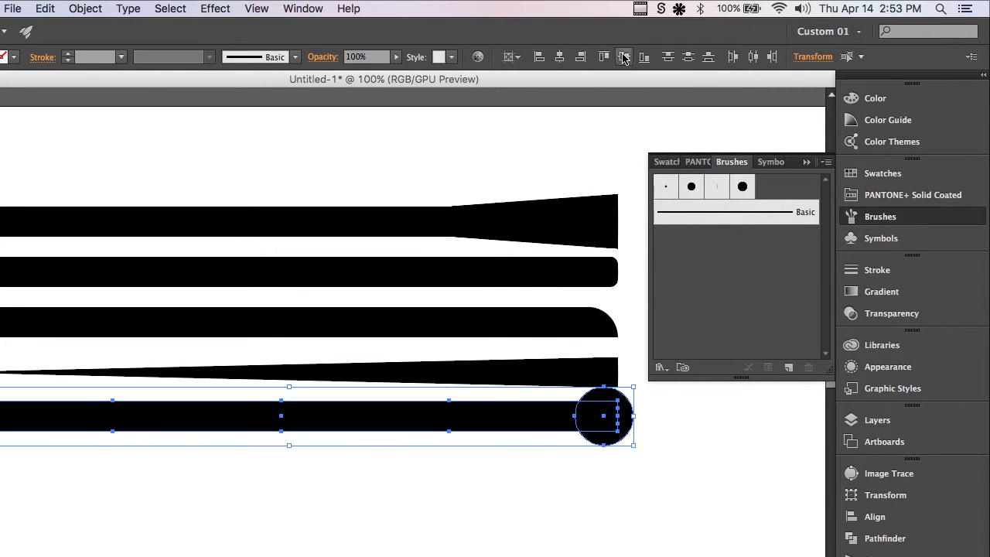
{"action": "left_click", "coordinate": [604, 56]}
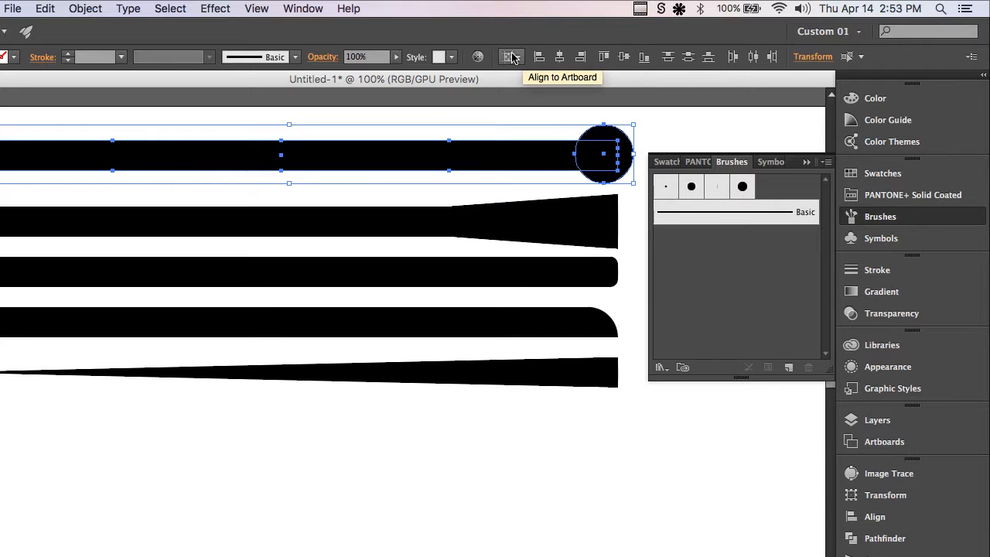
{"action": "left_click", "coordinate": [512, 56]}
{"action": "left_click", "coordinate": [552, 106]}
{"action": "left_click", "coordinate": [625, 59]}
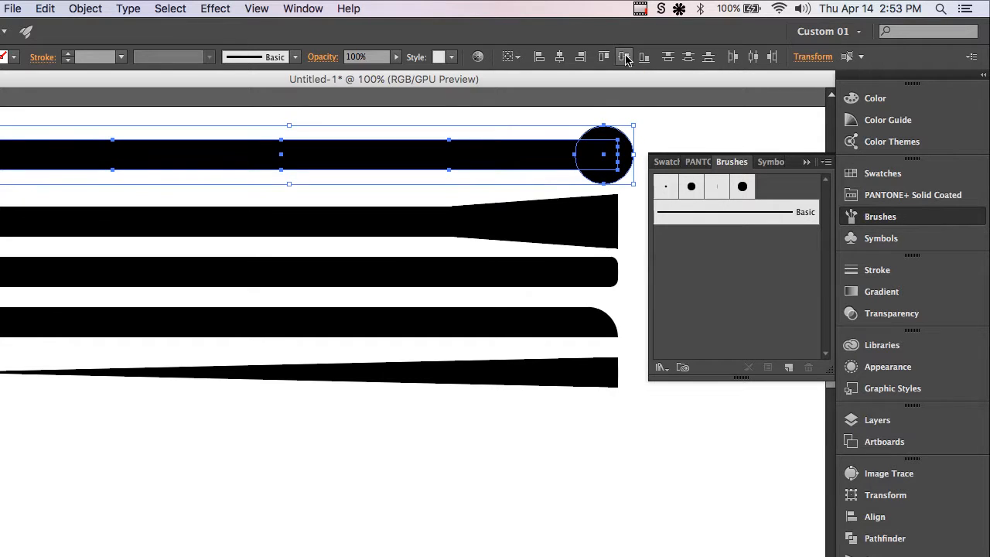
{"action": "left_click", "coordinate": [648, 130]}
Step: Copy the end circle below the tapered bar and repeat it sideways with even spacing to make a row of ten circles
{"action": "key", "text": "super+minus"}
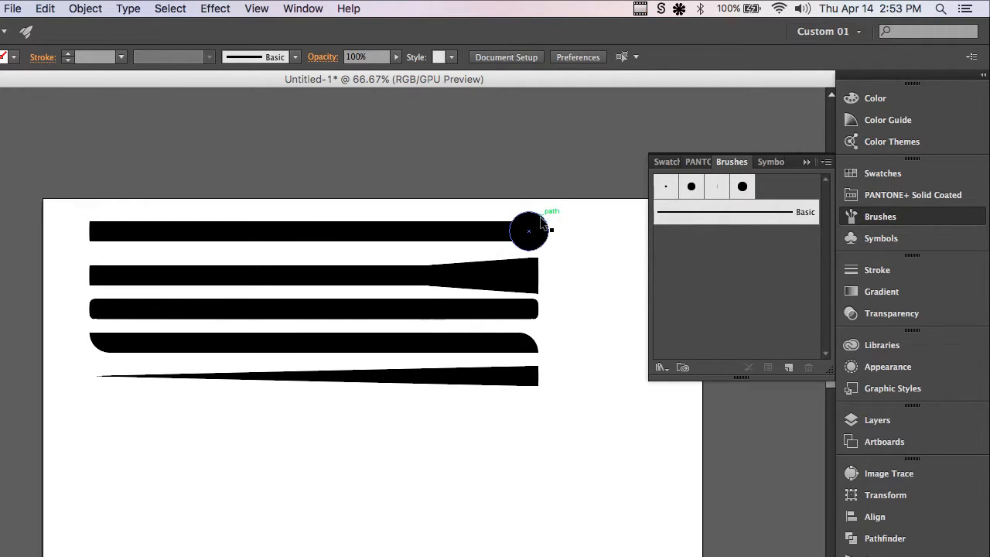
{"action": "scroll", "coordinate": [541, 217], "scroll_direction": "right", "scroll_amount": 1}
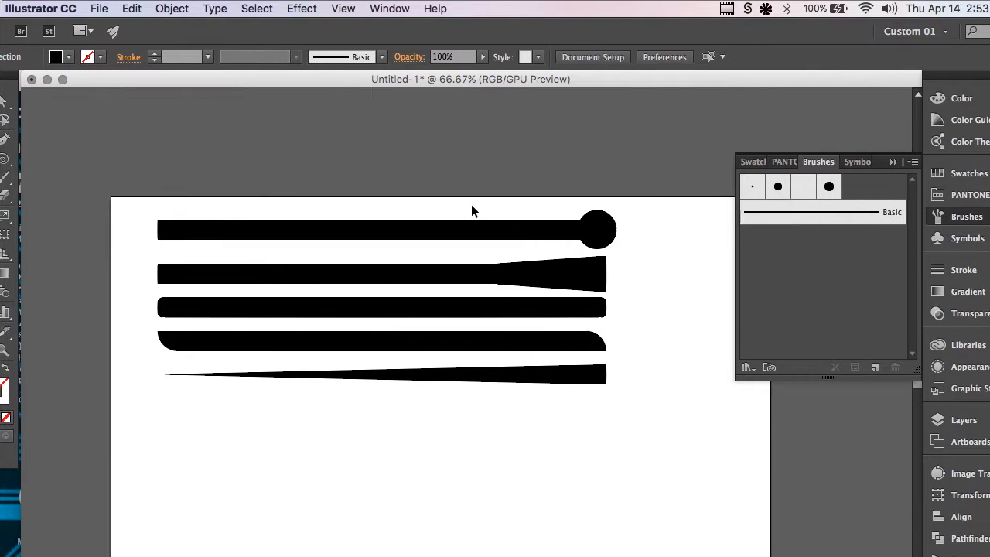
{"action": "left_click", "coordinate": [609, 230]}
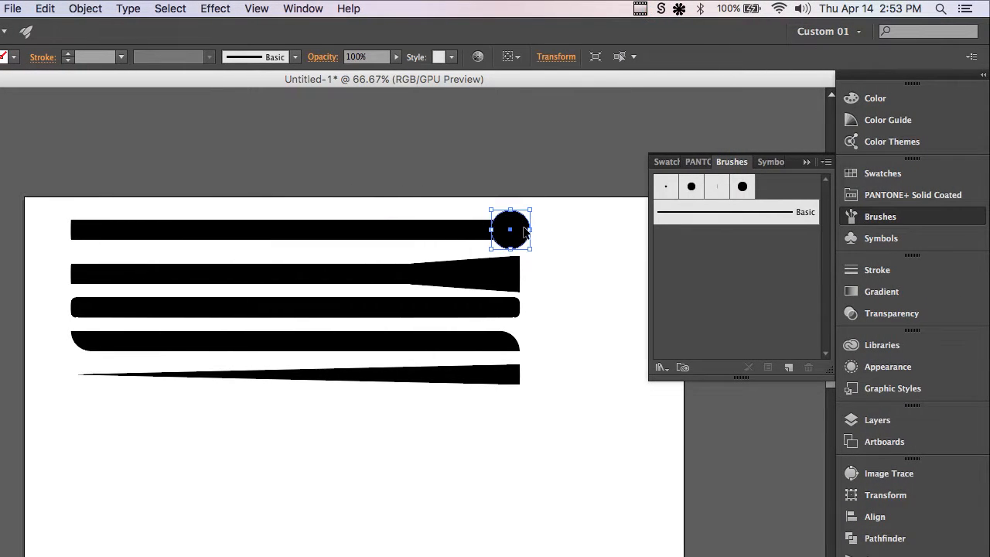
{"action": "left_click_drag", "start_coordinate": [525, 230], "coordinate": [120, 426]}
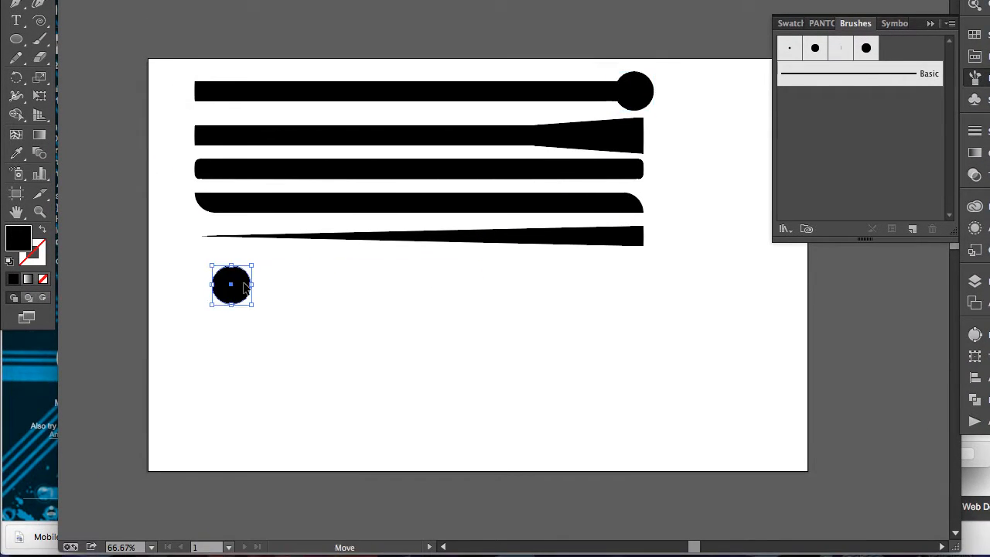
{"action": "left_click_drag", "start_coordinate": [267, 280], "coordinate": [298, 286]}
{"action": "key", "text": "ctrl+d"}
{"action": "key", "text": "ctrl+d"}
{"action": "key", "text": "ctrl+d"}
{"action": "key", "text": "ctrl+d"}
{"action": "key", "text": "ctrl+d"}
{"action": "key", "text": "ctrl+d"}
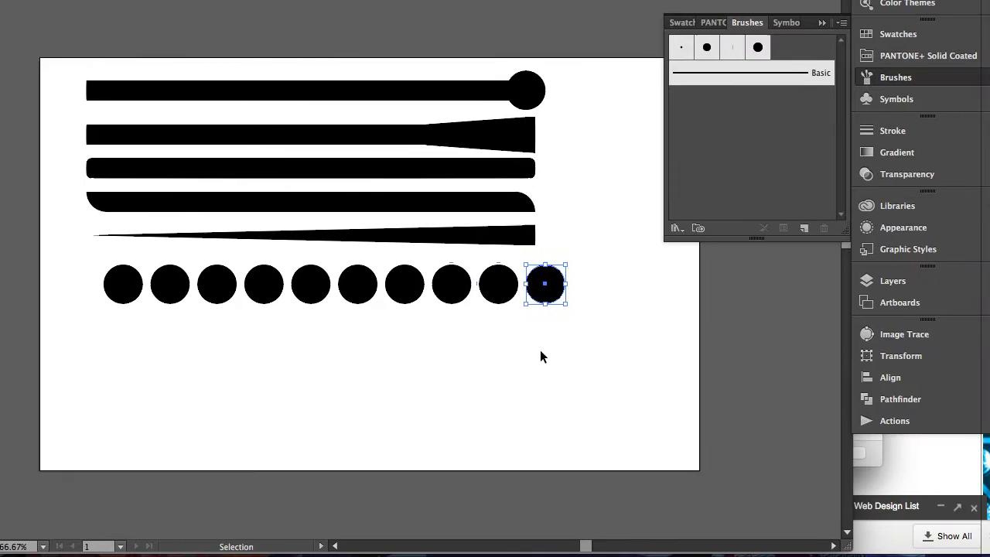
Step: Scale the row of ten circles down to about half size and duplicate the row directly to its right
{"action": "left_click_drag", "start_coordinate": [672, 333], "coordinate": [221, 294]}
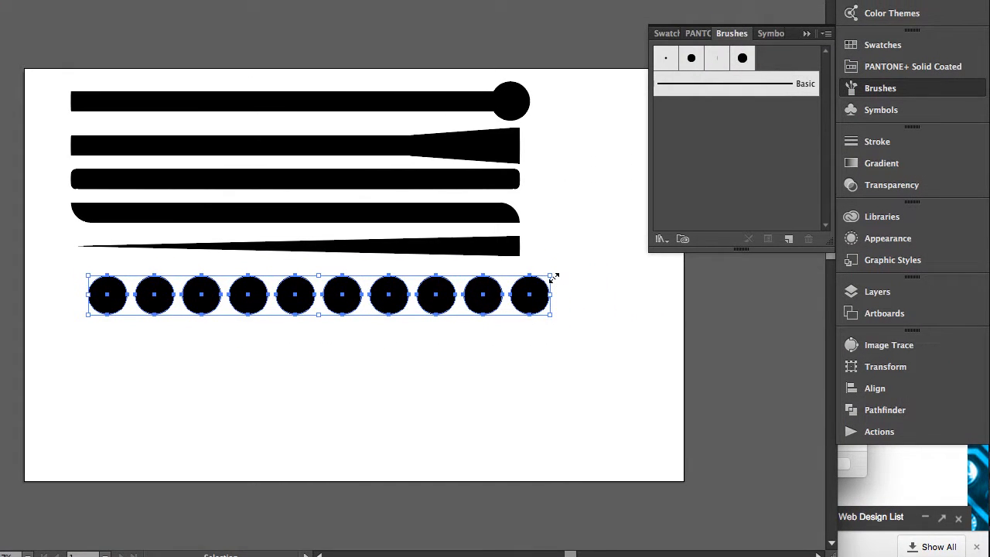
{"action": "left_click_drag", "start_coordinate": [554, 276], "coordinate": [327, 312]}
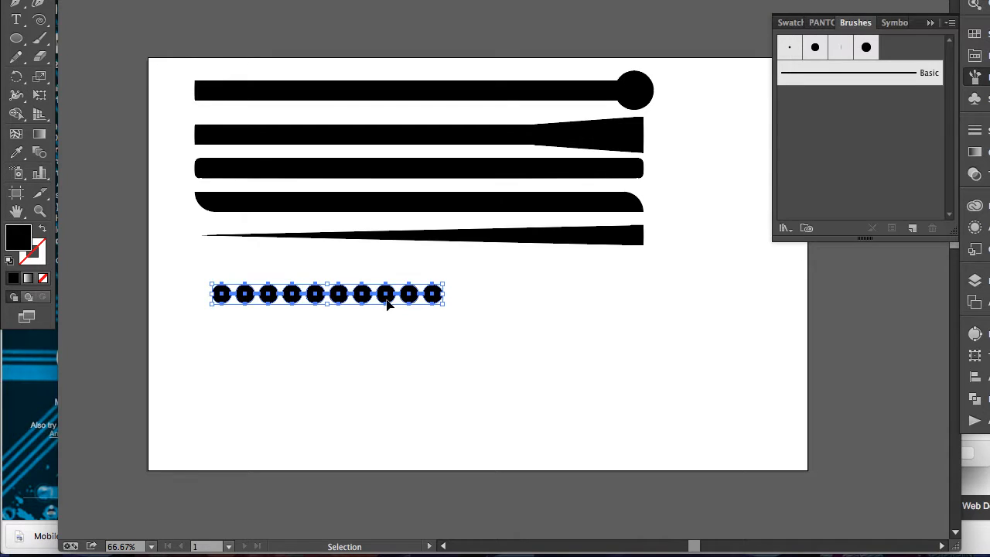
{"action": "left_click_drag", "start_coordinate": [387, 304], "coordinate": [627, 318]}
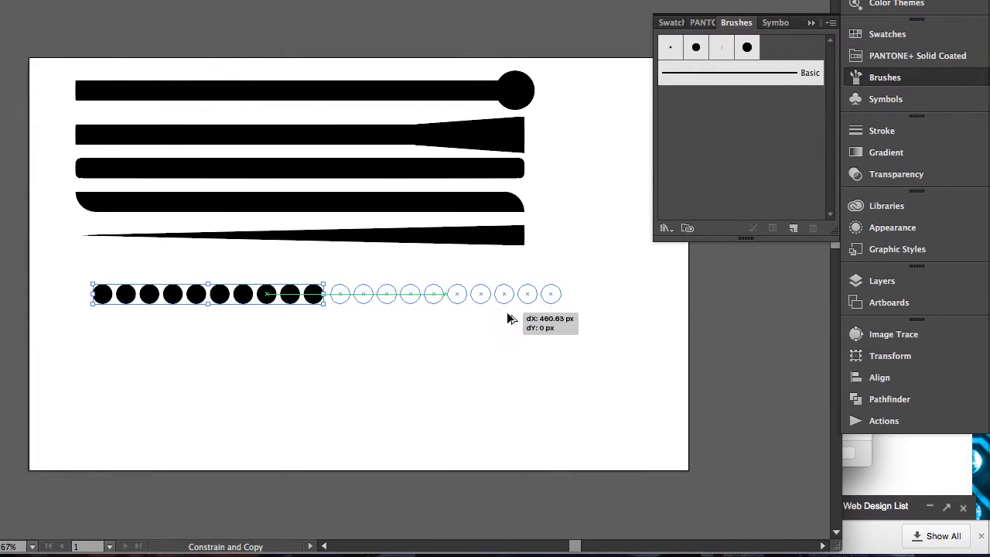
{"action": "left_click_drag", "start_coordinate": [510, 318], "coordinate": [511, 317]}
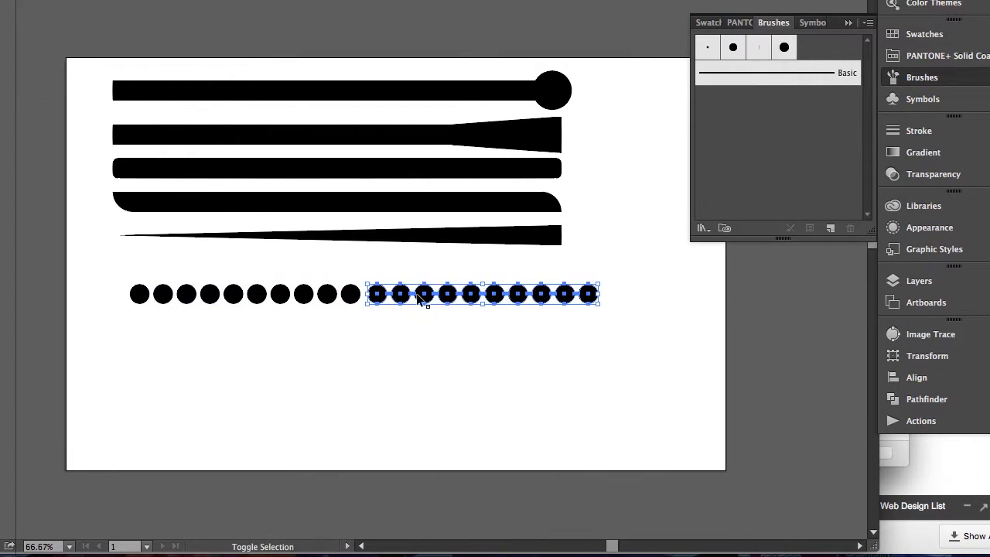
Step: Shift the right-hand row of circles down and slightly left, and place another copy below the first row
{"action": "left_click_drag", "start_coordinate": [372, 301], "coordinate": [346, 327]}
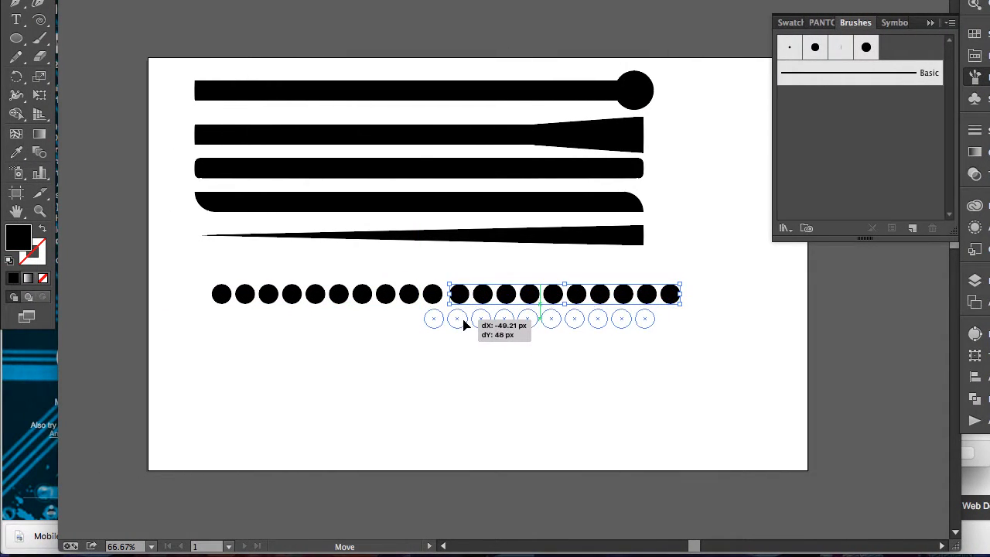
{"action": "left_click_drag", "start_coordinate": [463, 324], "coordinate": [253, 345]}
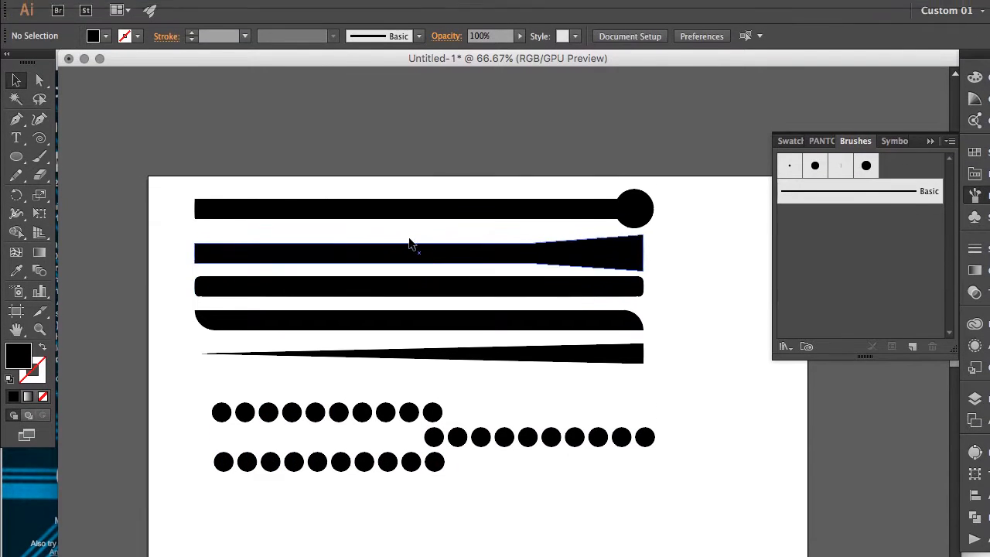
{"action": "left_click", "coordinate": [398, 98]}
Step: Create an art brush from the top bar and its end circle, stretched between guides from 0 px to 815.047 px
{"action": "left_click", "coordinate": [660, 190]}
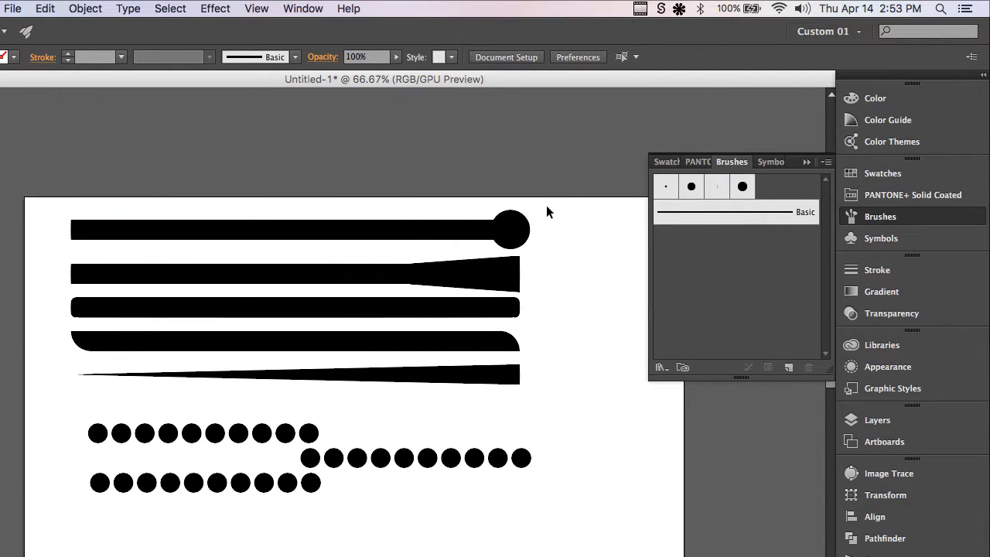
{"action": "left_click_drag", "start_coordinate": [670, 207], "coordinate": [537, 232]}
{"action": "left_click_drag", "start_coordinate": [454, 236], "coordinate": [454, 237]}
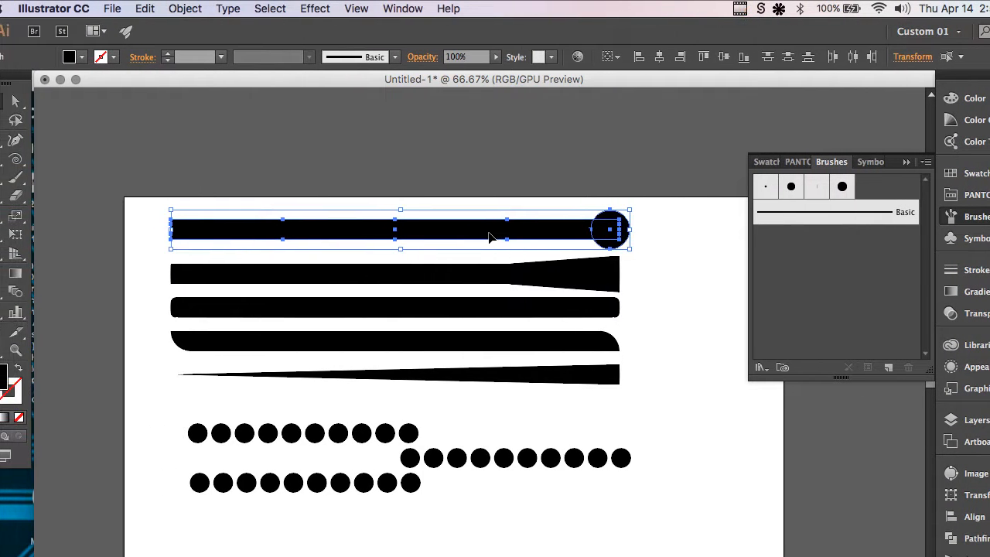
{"action": "mouse_move", "coordinate": [480, 237]}
{"action": "left_mouse_down"}
{"action": "mouse_move", "coordinate": [759, 246]}
{"action": "mouse_move", "coordinate": [727, 260]}
{"action": "left_mouse_up"}
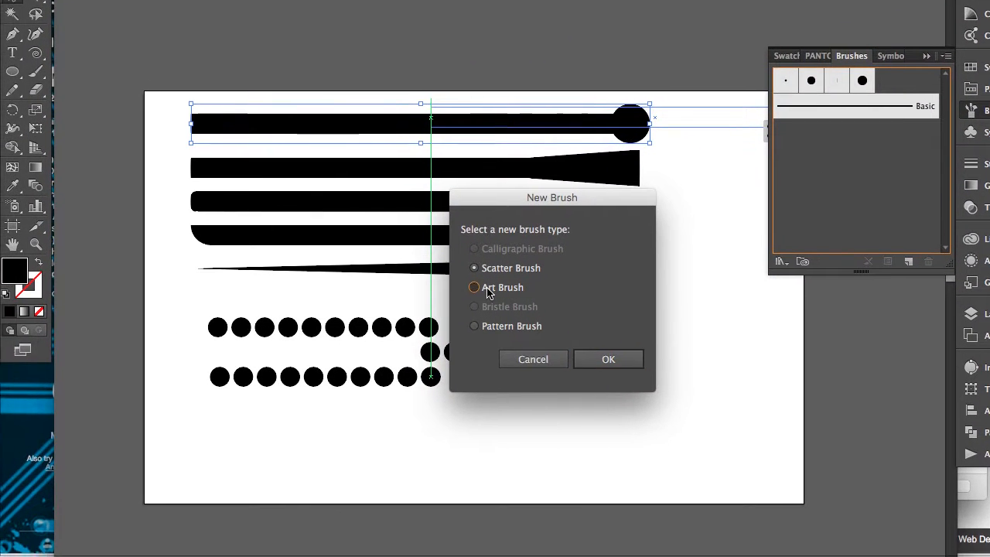
{"action": "left_click", "coordinate": [473, 287]}
{"action": "left_click", "coordinate": [608, 358]}
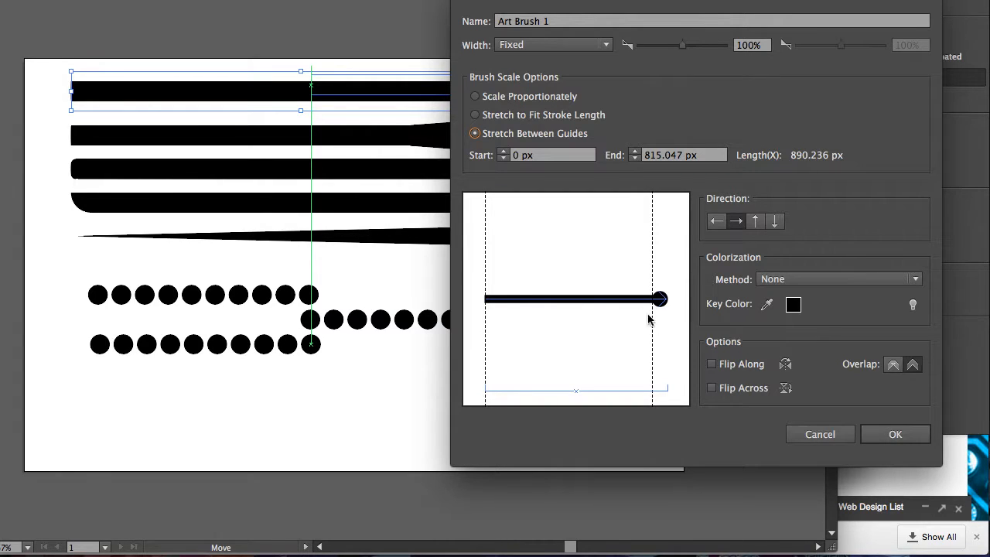
{"action": "left_click", "coordinate": [878, 435]}
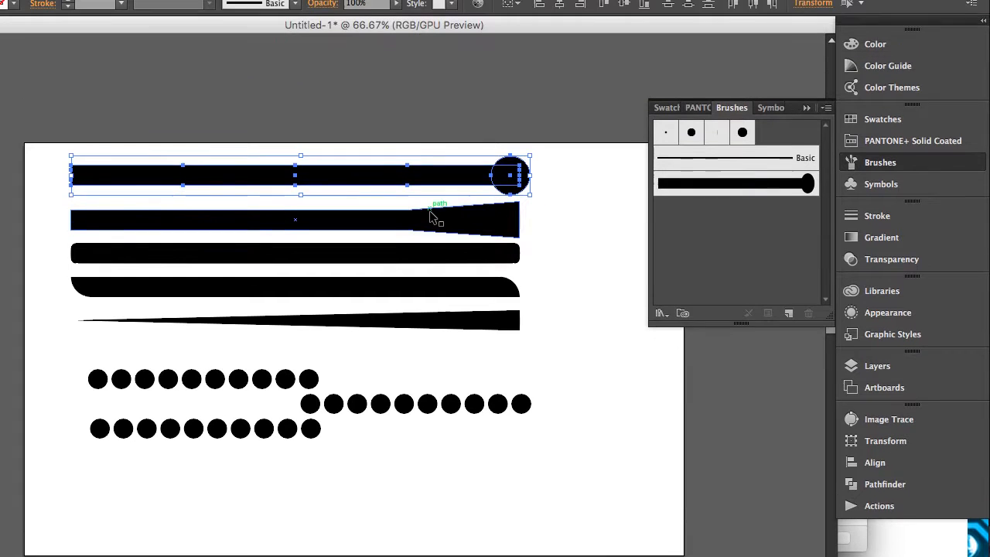
Step: Create an art brush from the second bar with the flared end, stretched to fit the stroke length
{"action": "left_click_drag", "start_coordinate": [436, 136], "coordinate": [591, 143]}
{"action": "left_click_drag", "start_coordinate": [644, 282], "coordinate": [789, 286]}
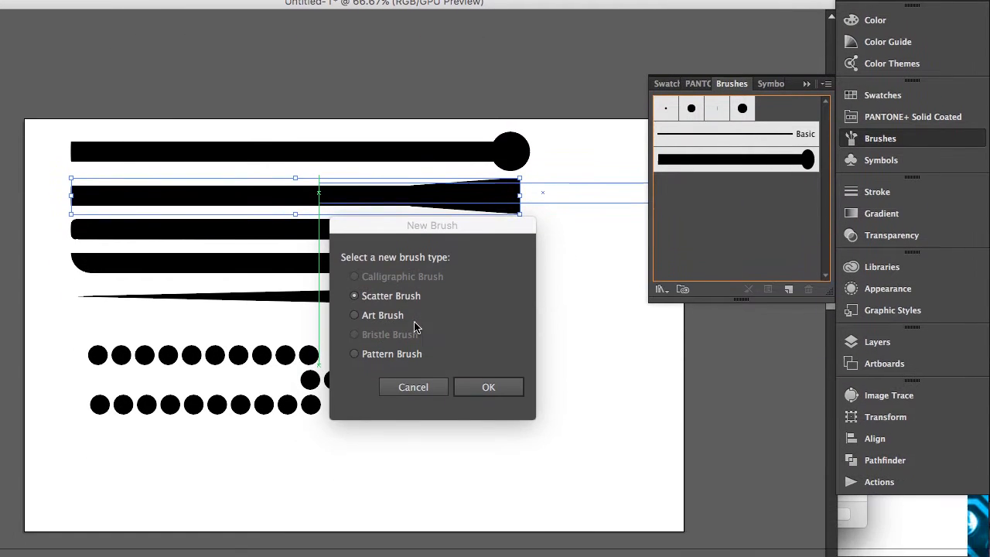
{"action": "left_click", "coordinate": [428, 399]}
{"action": "left_click", "coordinate": [563, 355]}
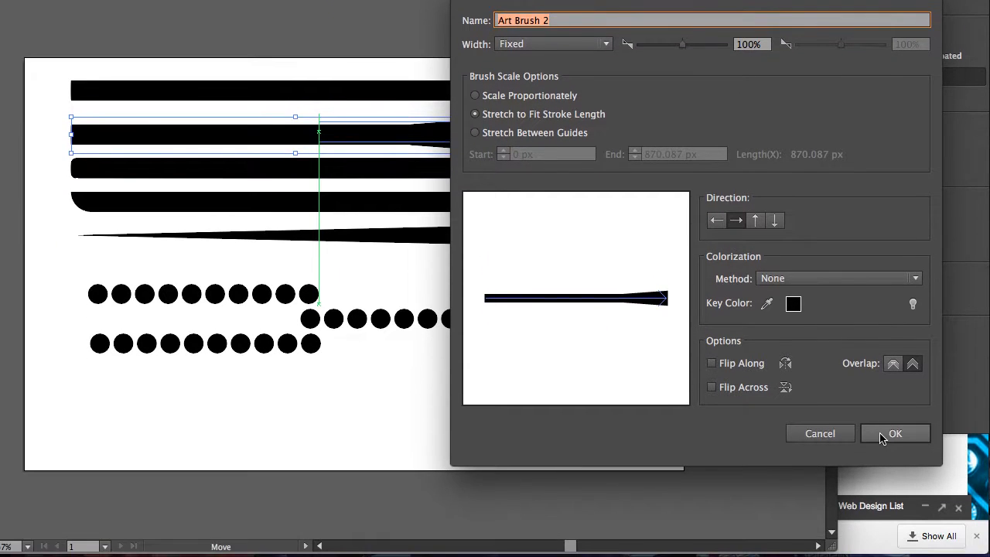
{"action": "left_click", "coordinate": [882, 437]}
Step: Create an art brush from the third bar with the slightly rounded corners, keeping the default options
{"action": "mouse_move", "coordinate": [442, 147]}
{"action": "left_mouse_down"}
{"action": "mouse_move", "coordinate": [685, 175]}
{"action": "mouse_move", "coordinate": [813, 205]}
{"action": "left_mouse_up"}
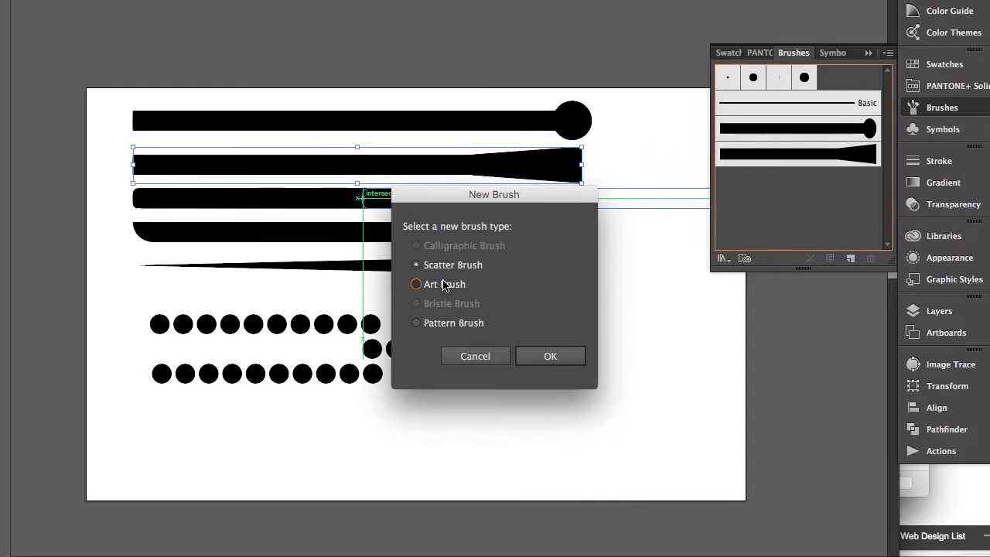
{"action": "left_click", "coordinate": [382, 355]}
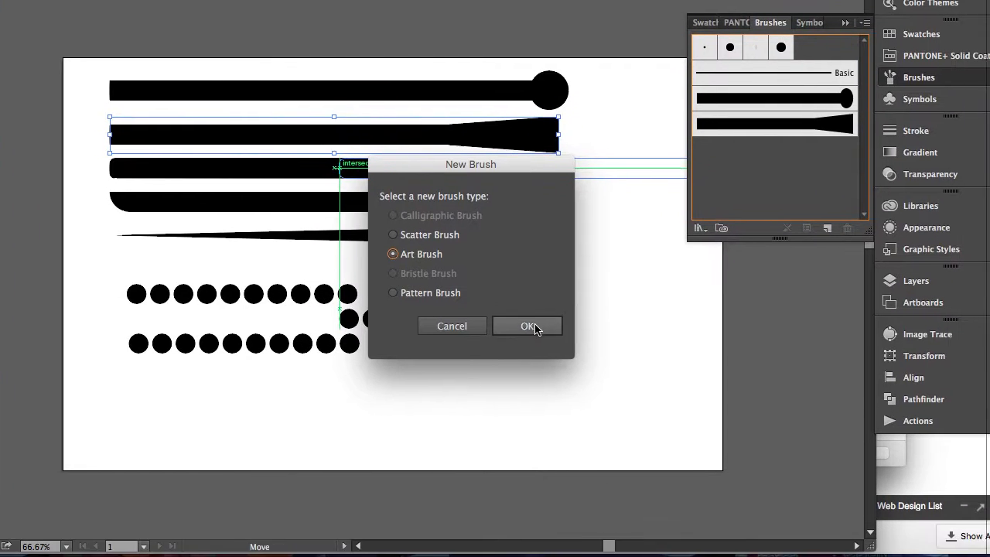
{"action": "left_click", "coordinate": [488, 427]}
{"action": "left_click", "coordinate": [961, 449]}
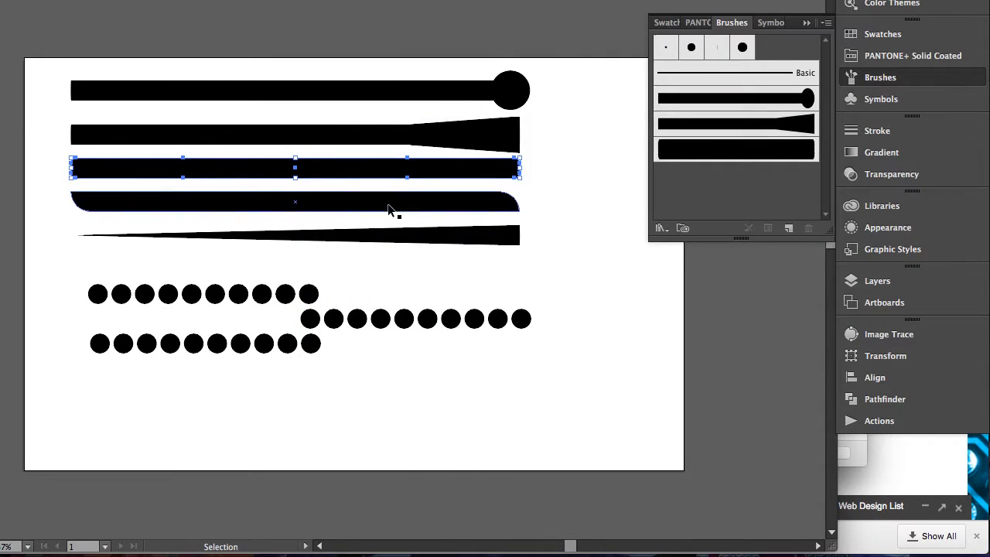
Step: Create a scatter brush from the fourth bar with two rounded opposite corners, keeping fixed size, spacing, scatter and rotation
{"action": "left_click_drag", "start_coordinate": [391, 209], "coordinate": [685, 208]}
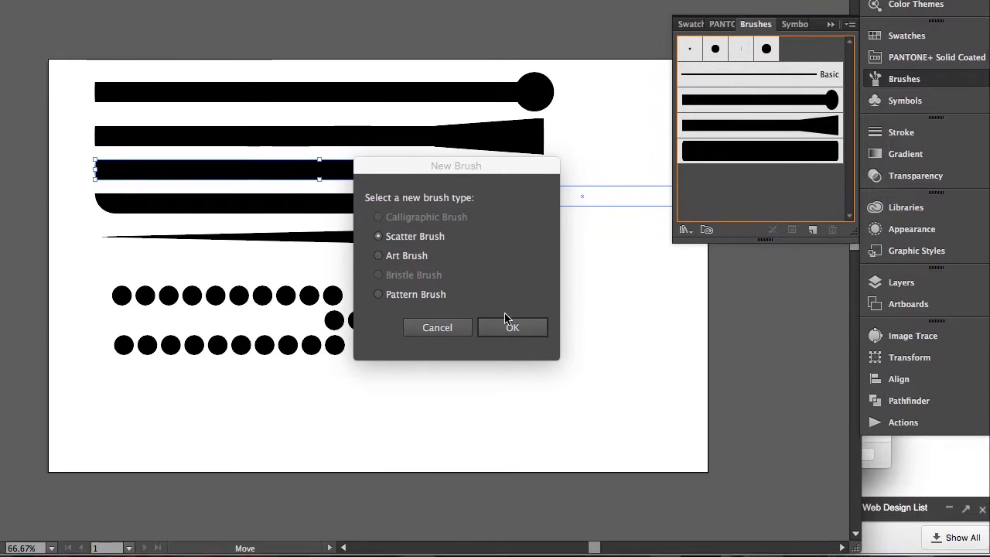
{"action": "left_click", "coordinate": [504, 318]}
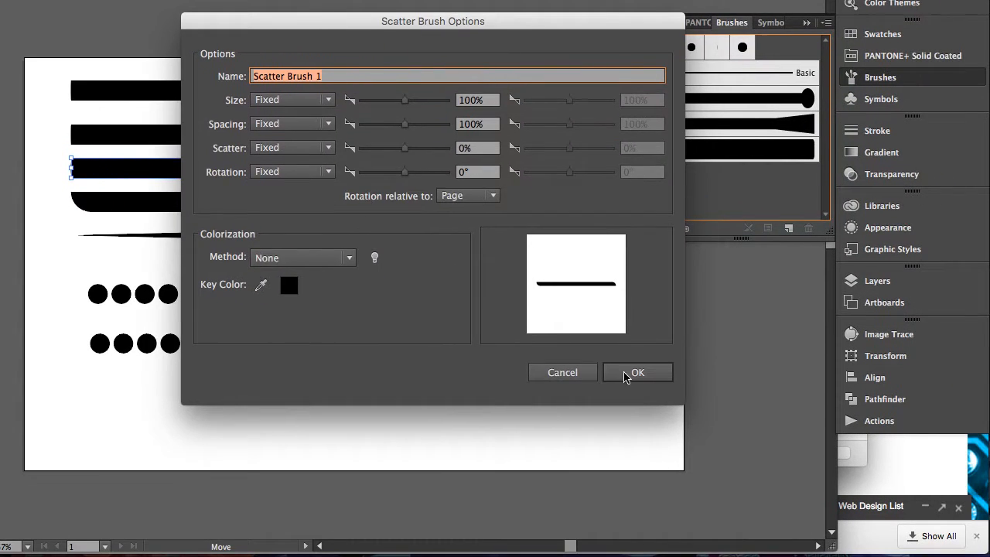
{"action": "left_click", "coordinate": [652, 372]}
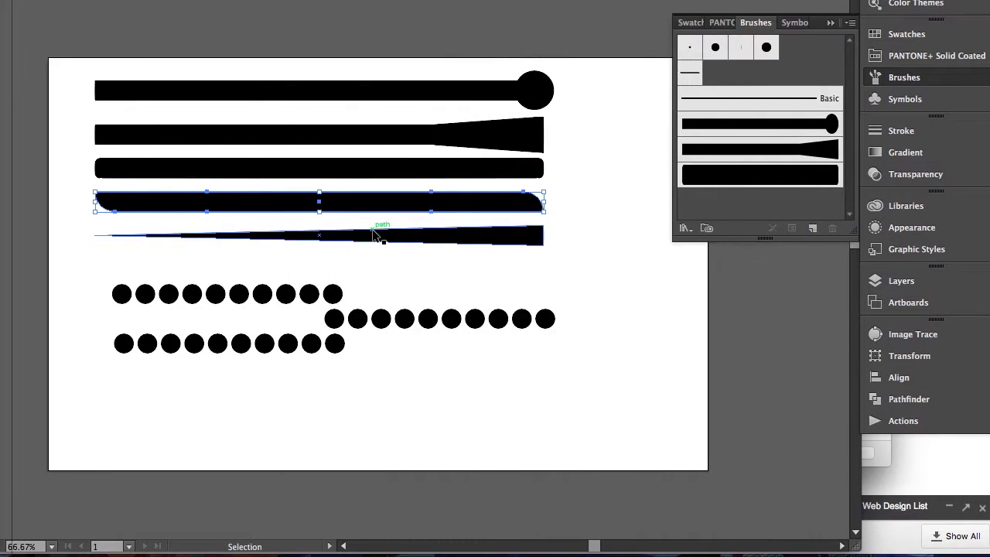
Step: Create an art brush from the long pointed bar above the dot rows, stretched to fit the stroke length
{"action": "left_click_drag", "start_coordinate": [374, 234], "coordinate": [687, 222]}
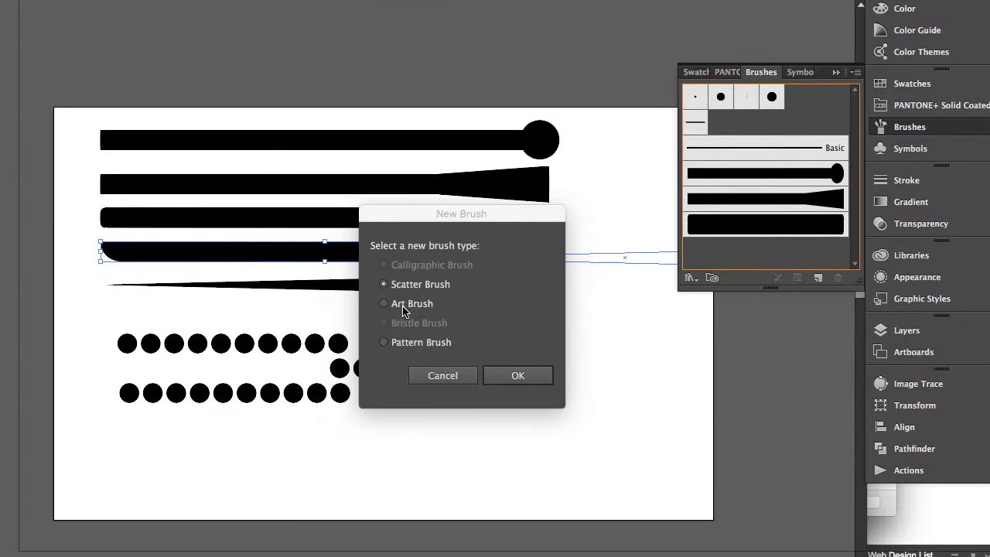
{"action": "left_click", "coordinate": [403, 303]}
{"action": "left_click", "coordinate": [517, 375]}
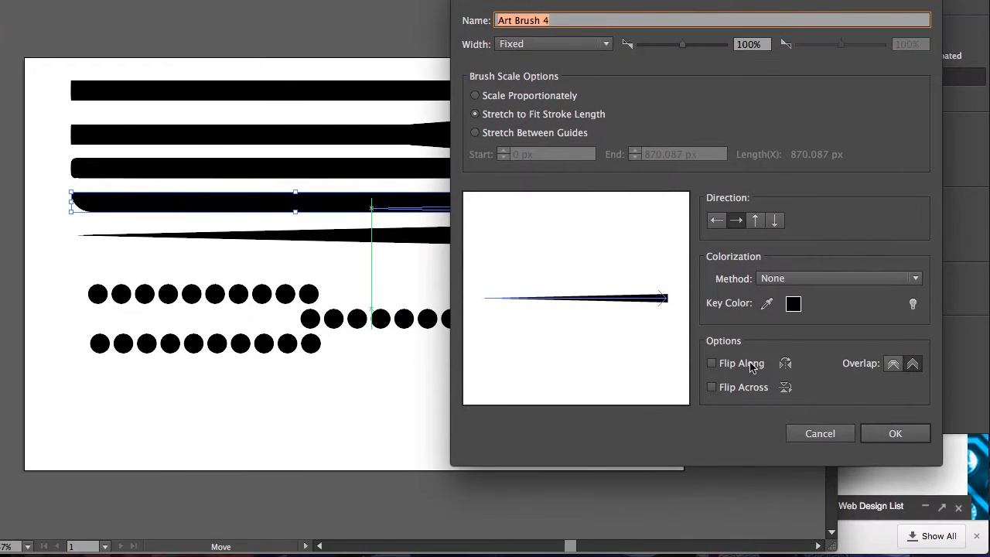
{"action": "left_click", "coordinate": [900, 438]}
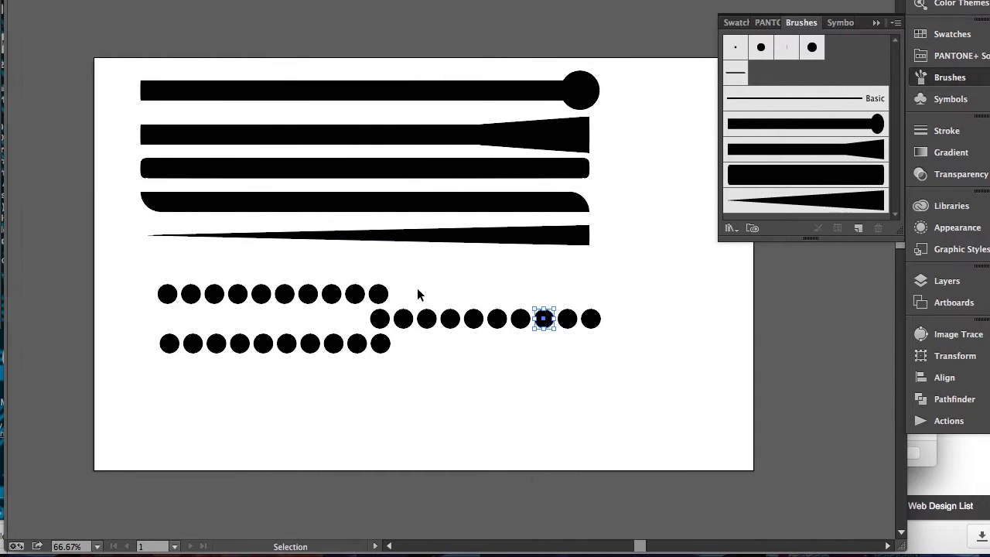
Step: Start a scatter brush from the three dot rows, with size, spacing, scatter and rotation all set to Random
{"action": "left_click_drag", "start_coordinate": [194, 264], "coordinate": [693, 389]}
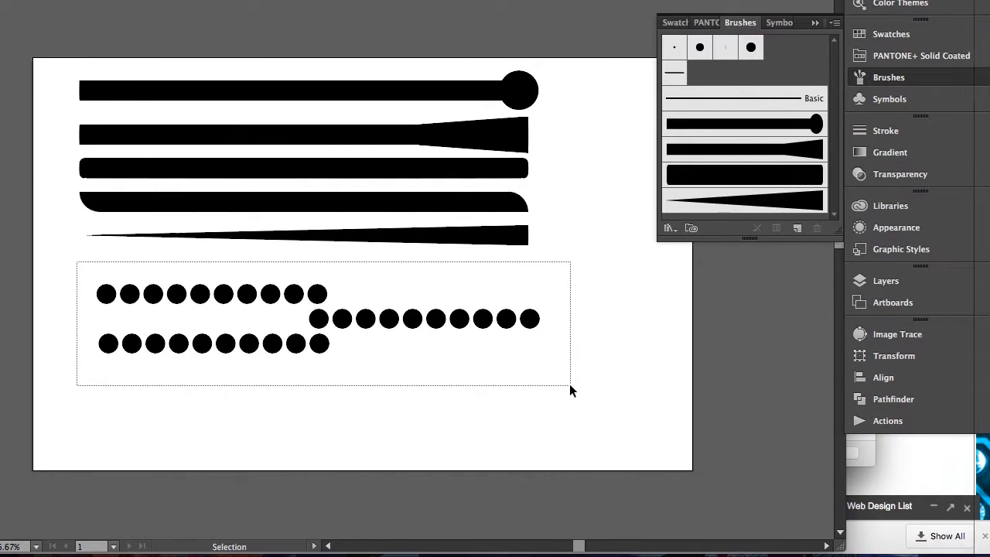
{"action": "left_click_drag", "start_coordinate": [706, 246], "coordinate": [813, 219]}
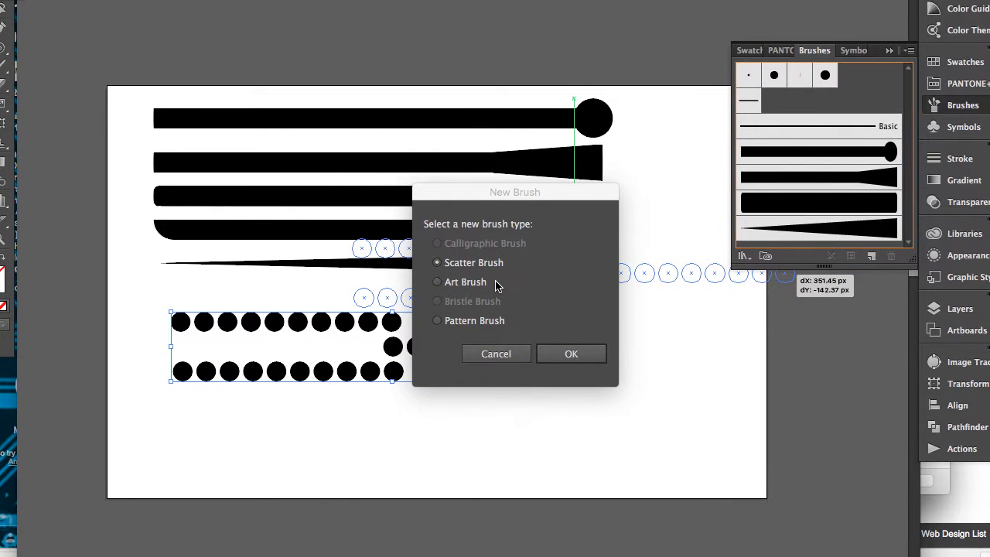
{"action": "left_click", "coordinate": [567, 350]}
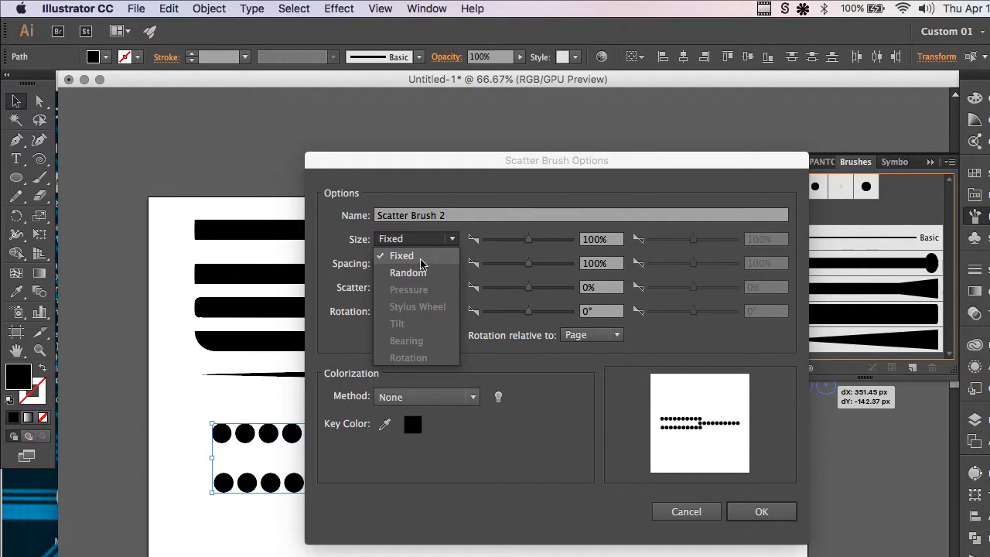
{"action": "left_click", "coordinate": [409, 296]}
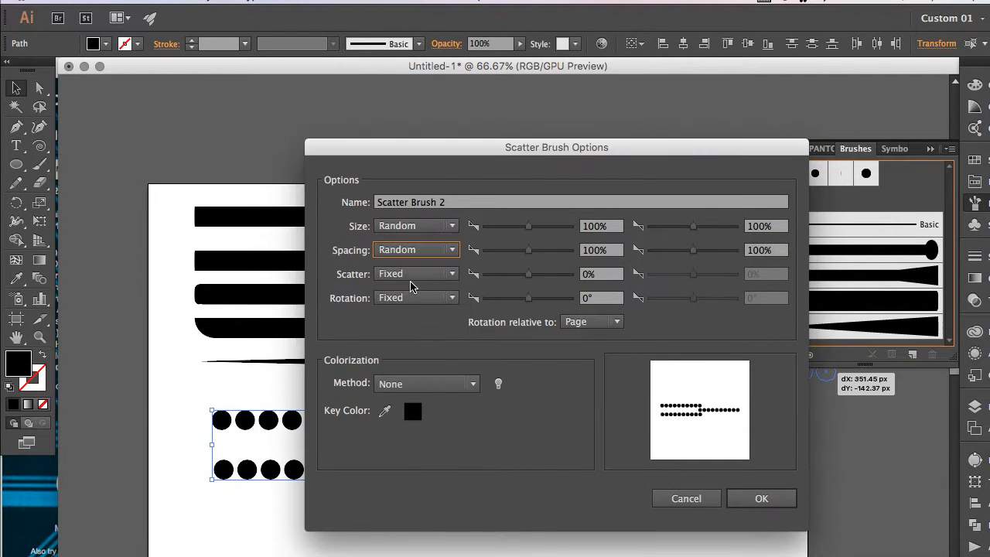
{"action": "left_click", "coordinate": [410, 286]}
{"action": "left_click", "coordinate": [409, 320]}
{"action": "left_click", "coordinate": [410, 284]}
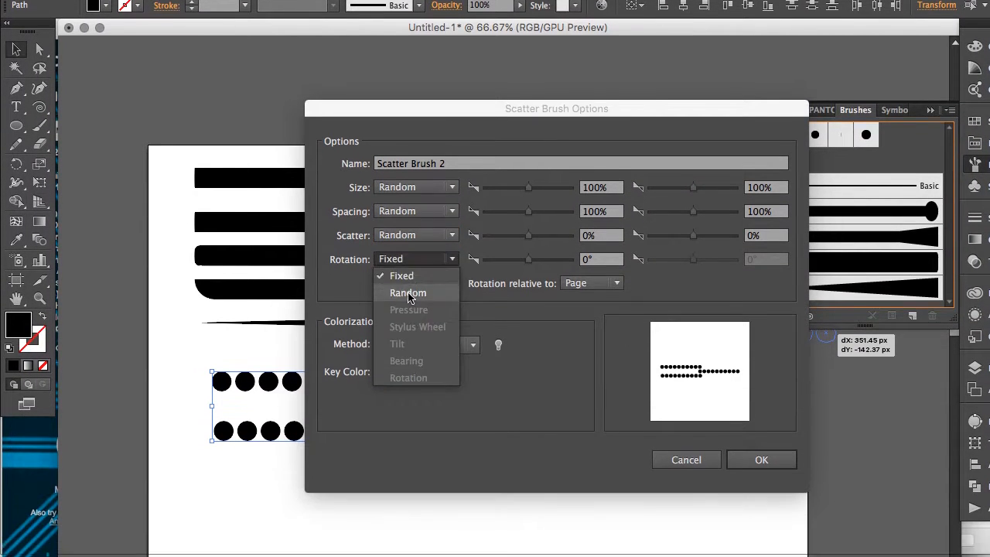
{"action": "left_click", "coordinate": [410, 296]}
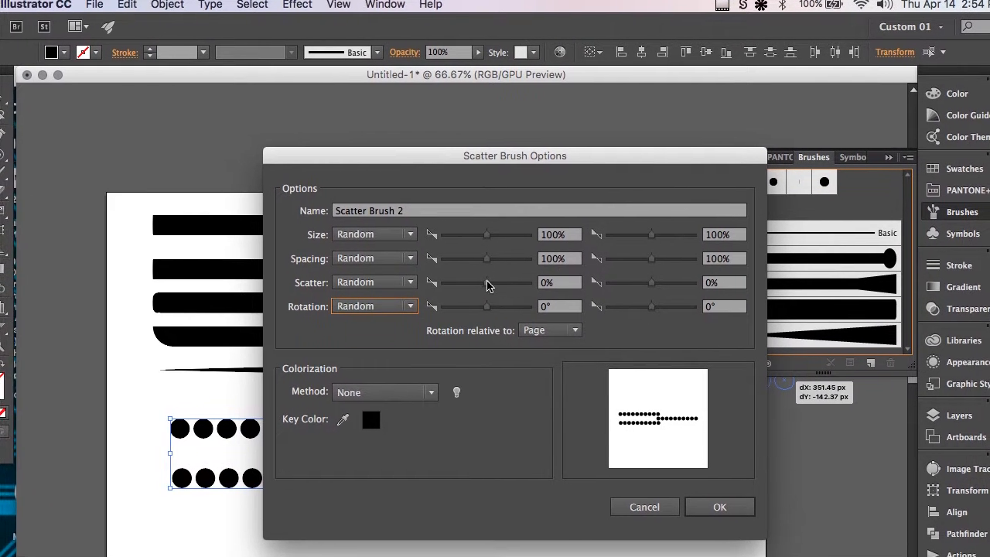
Step: Set the brush's maximum size to 908%, scatter range to 1000% and 612%, rotation range to 180° and 83°, and create it
{"action": "left_click_drag", "start_coordinate": [523, 269], "coordinate": [565, 271]}
{"action": "left_click_drag", "start_coordinate": [464, 290], "coordinate": [508, 288]}
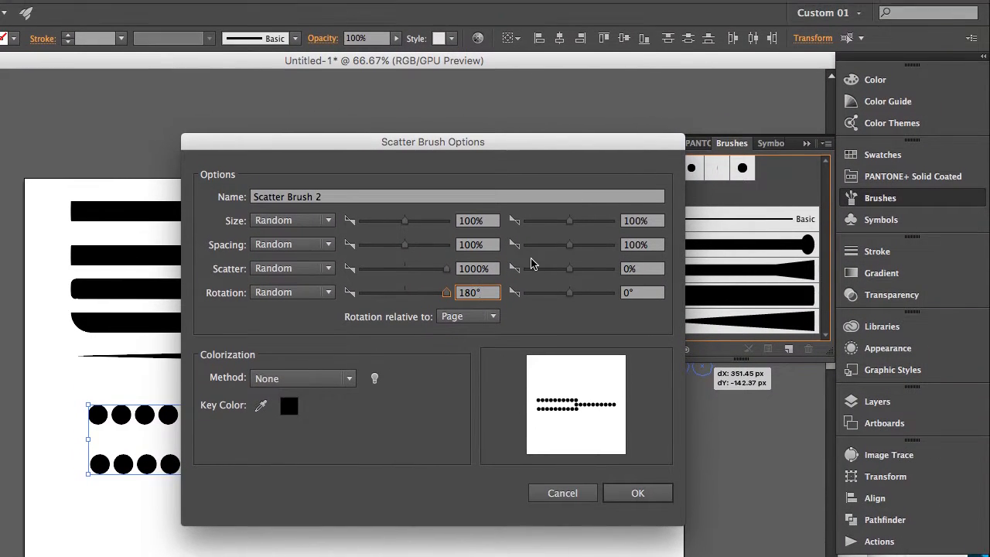
{"action": "left_click", "coordinate": [632, 220]}
{"action": "left_click_drag", "start_coordinate": [570, 287], "coordinate": [590, 311]}
{"action": "left_click", "coordinate": [282, 396]}
{"action": "left_click", "coordinate": [401, 302]}
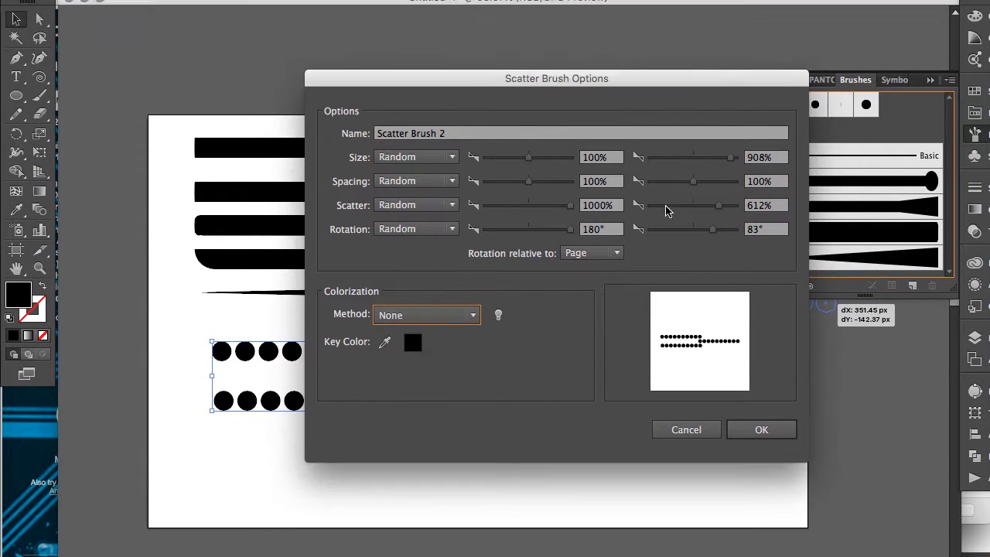
{"action": "left_click", "coordinate": [761, 398]}
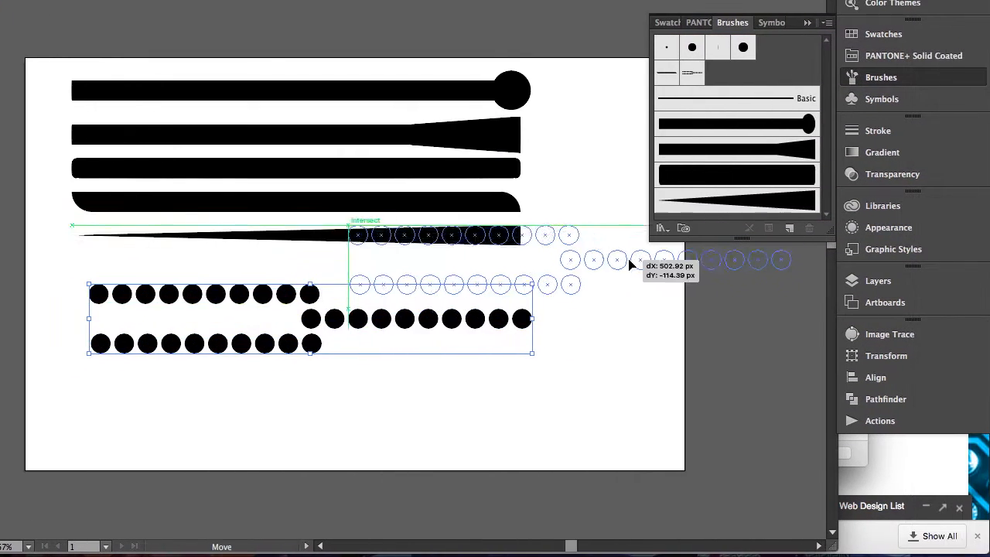
Step: Create an art brush from the three dot rows with the default options
{"action": "mouse_move", "coordinate": [628, 265]}
{"action": "left_mouse_down"}
{"action": "mouse_move", "coordinate": [726, 232]}
{"action": "mouse_move", "coordinate": [720, 213]}
{"action": "left_mouse_up"}
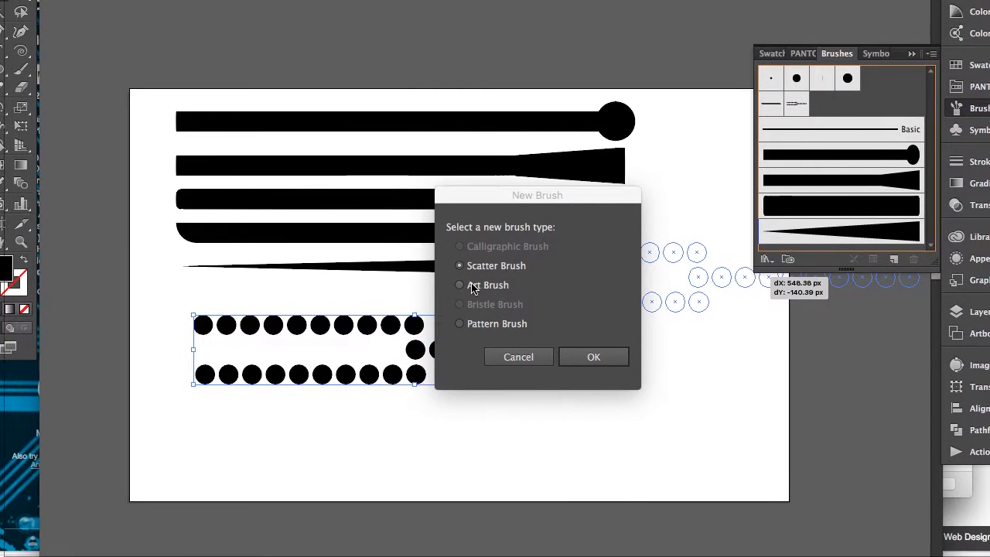
{"action": "left_click", "coordinate": [356, 320]}
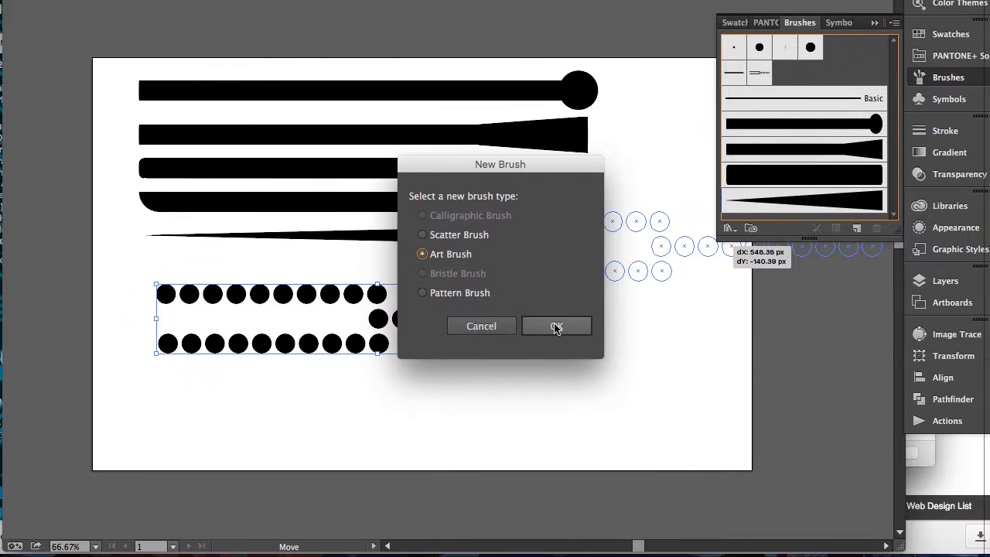
{"action": "left_click", "coordinate": [556, 326]}
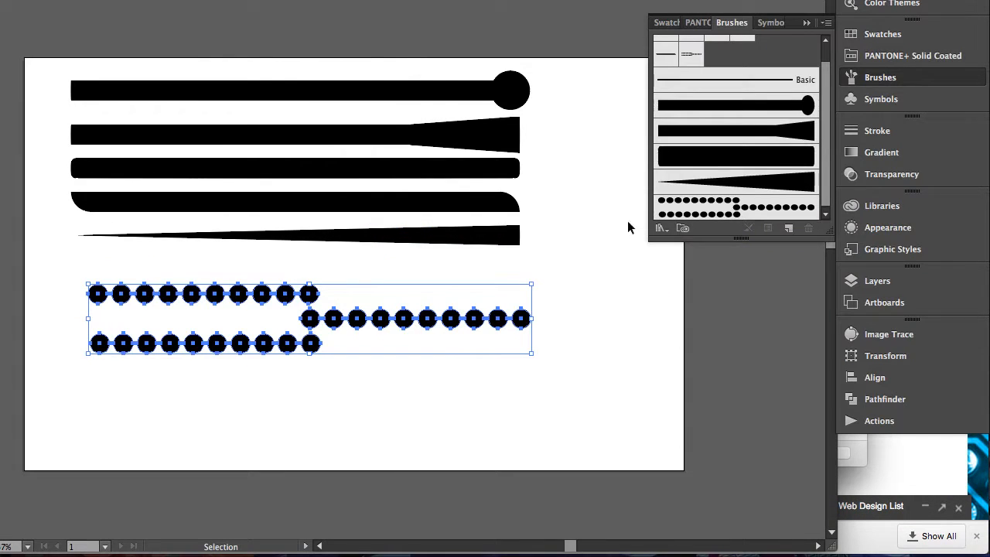
Step: Create a pattern brush from the three dot rows, keeping the original side tile, the Auto-Sliced corner tile and Stretch to fit
{"action": "mouse_move", "coordinate": [397, 317]}
{"action": "left_mouse_down"}
{"action": "mouse_move", "coordinate": [630, 224]}
{"action": "mouse_move", "coordinate": [716, 207]}
{"action": "left_mouse_up"}
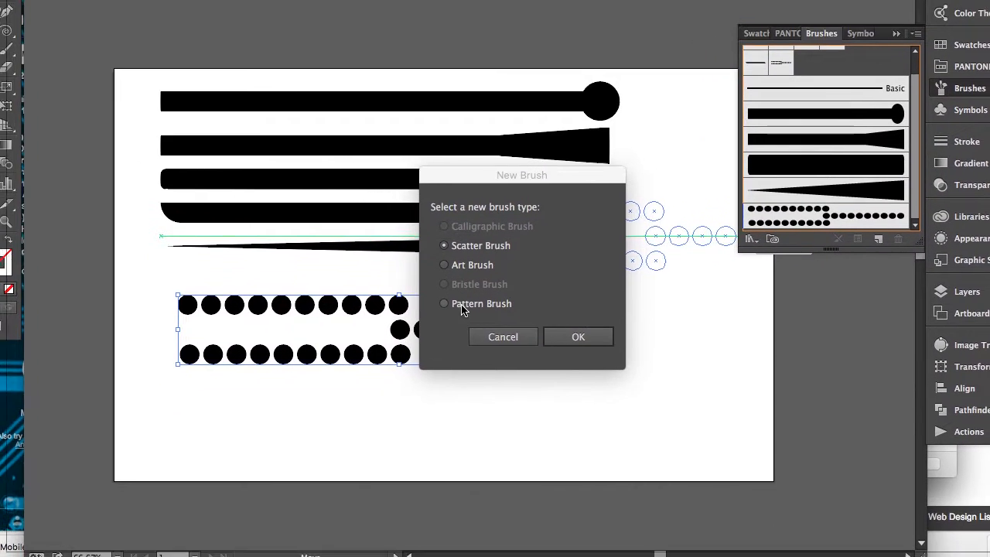
{"action": "left_click", "coordinate": [354, 353]}
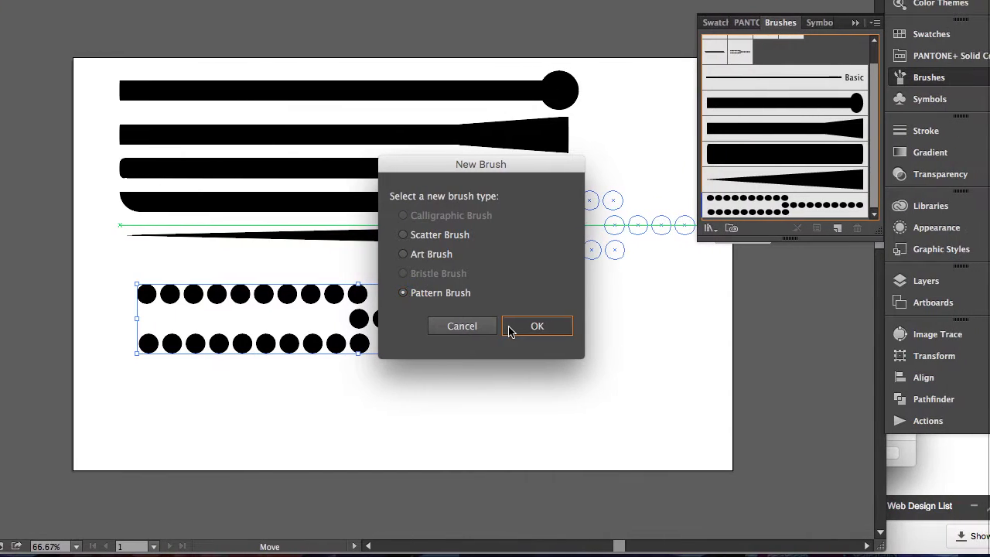
{"action": "left_click", "coordinate": [488, 386]}
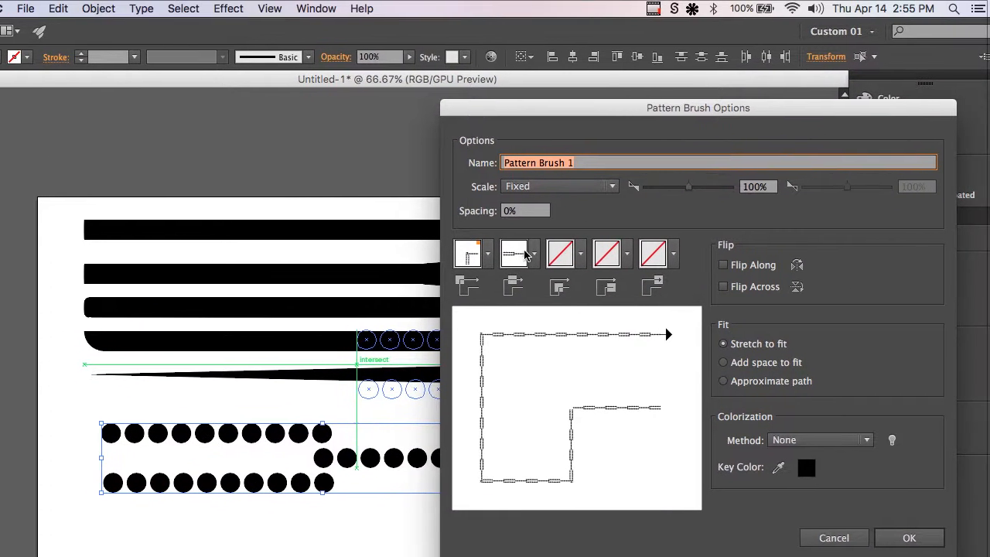
{"action": "left_click", "coordinate": [600, 133]}
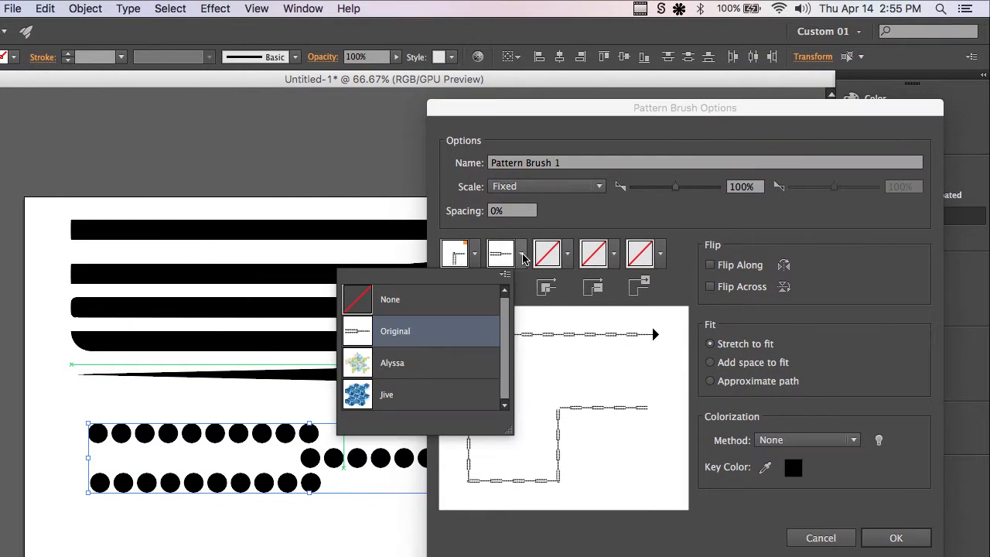
{"action": "left_click", "coordinate": [478, 253]}
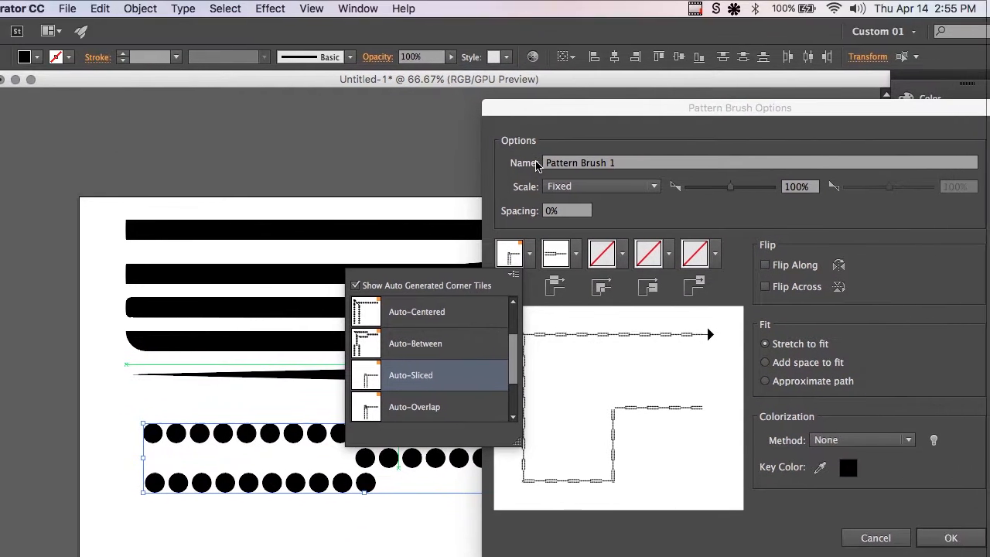
{"action": "left_click", "coordinate": [608, 38]}
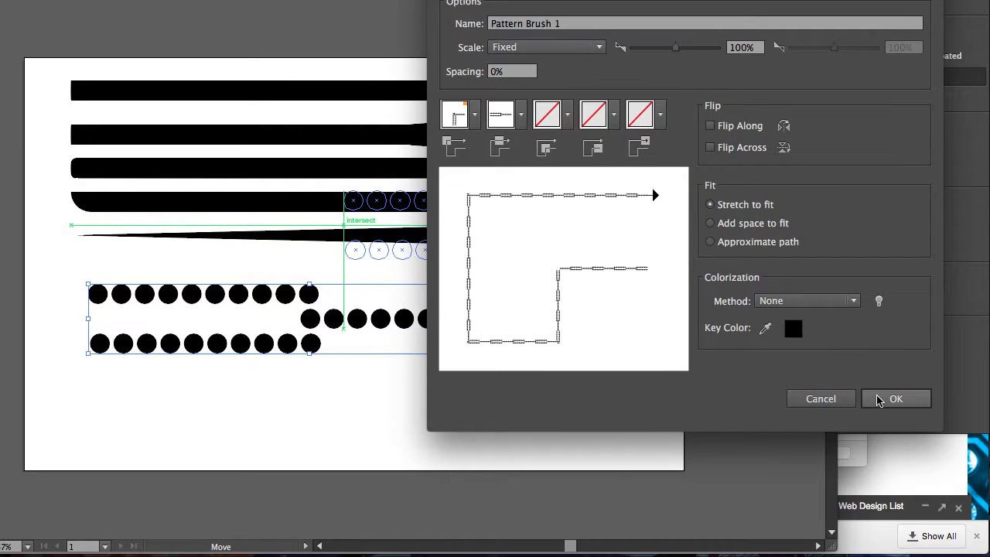
{"action": "left_click", "coordinate": [879, 399]}
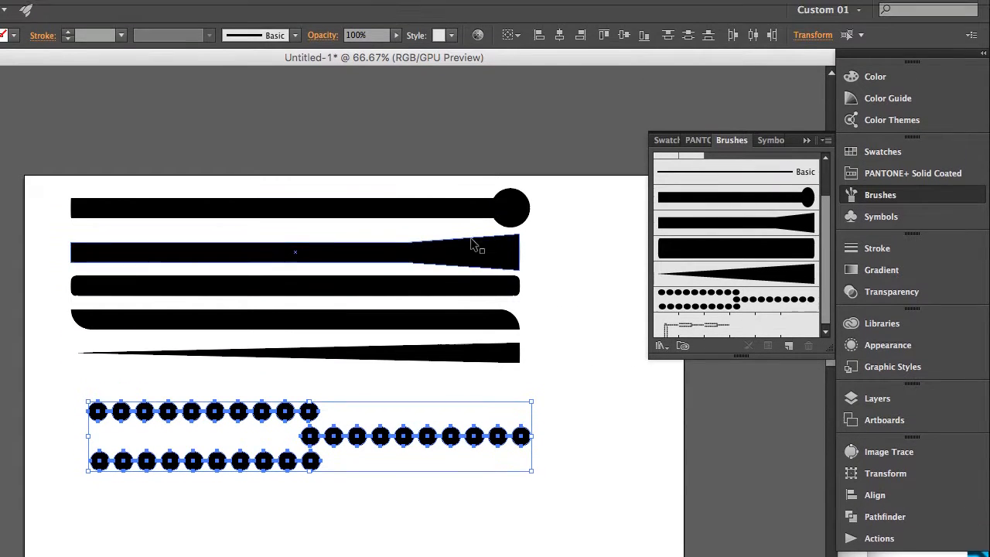
Step: Delete all the bars and dot rows from the artboard
{"action": "left_click", "coordinate": [417, 167]}
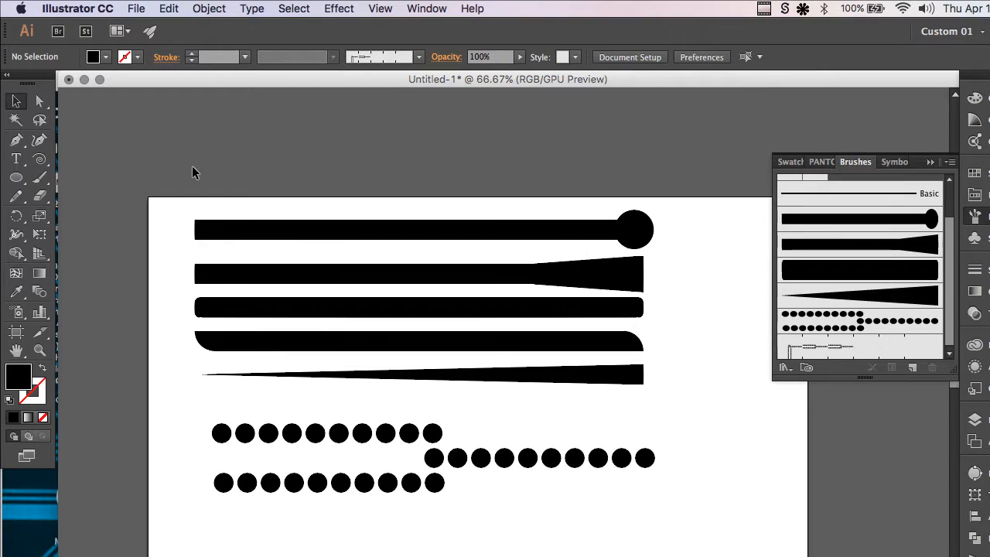
{"action": "left_click_drag", "start_coordinate": [474, 400], "coordinate": [631, 468]}
{"action": "key", "text": "Delete"}
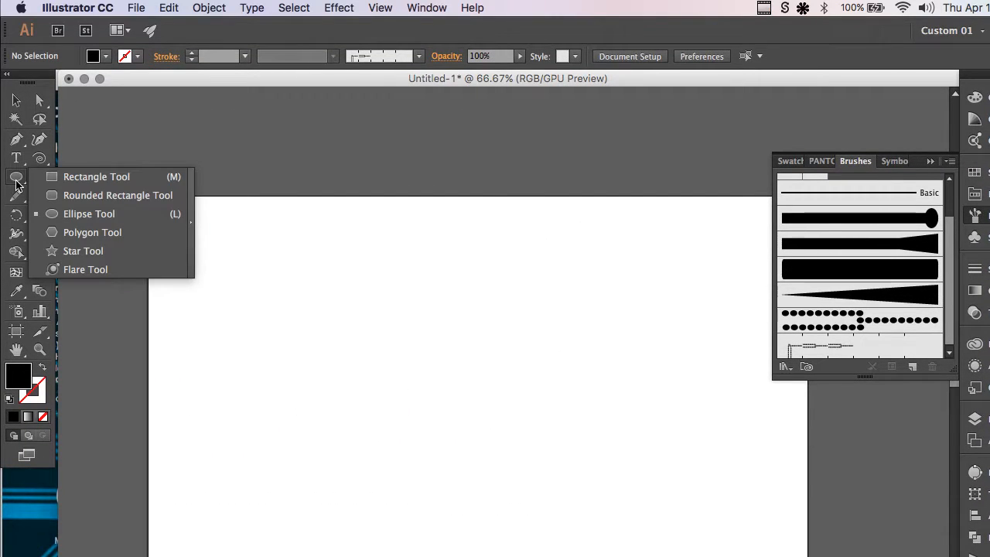
Step: Draw a black circle outward from its centre in the upper part of the empty artboard
{"action": "left_click", "coordinate": [86, 214]}
{"action": "left_click_drag", "start_coordinate": [396, 316], "coordinate": [471, 339]}
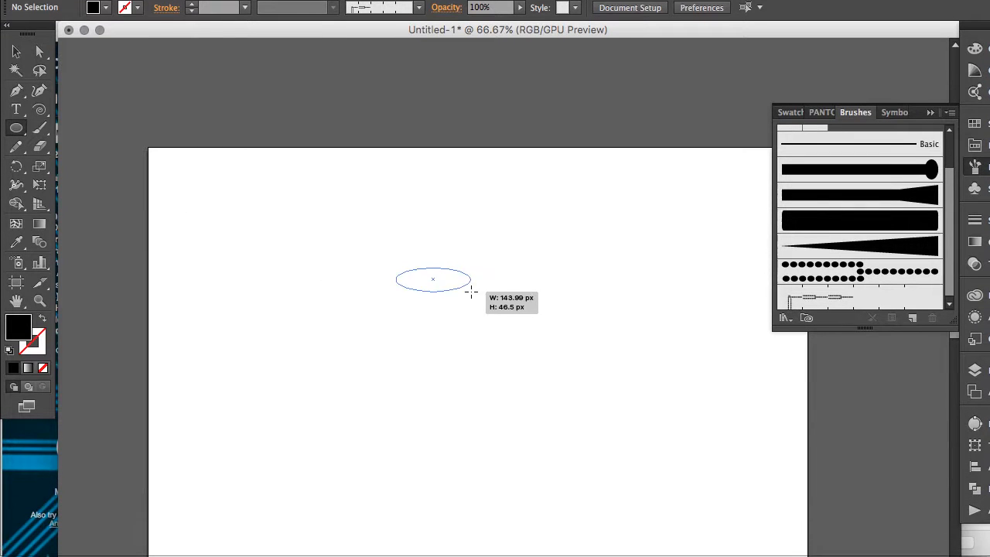
{"action": "left_click_drag", "start_coordinate": [470, 292], "coordinate": [496, 323]}
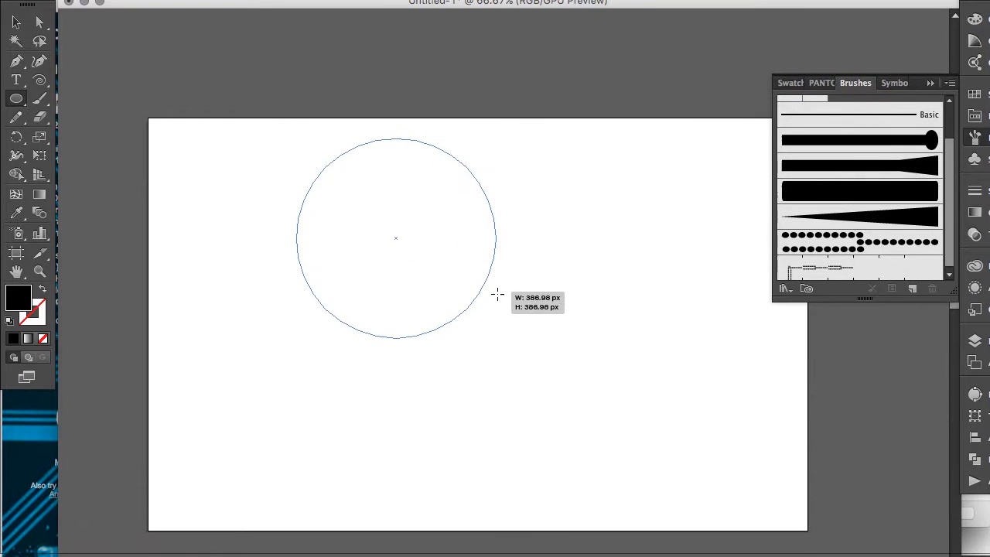
{"action": "left_click_drag", "start_coordinate": [473, 275], "coordinate": [473, 275]}
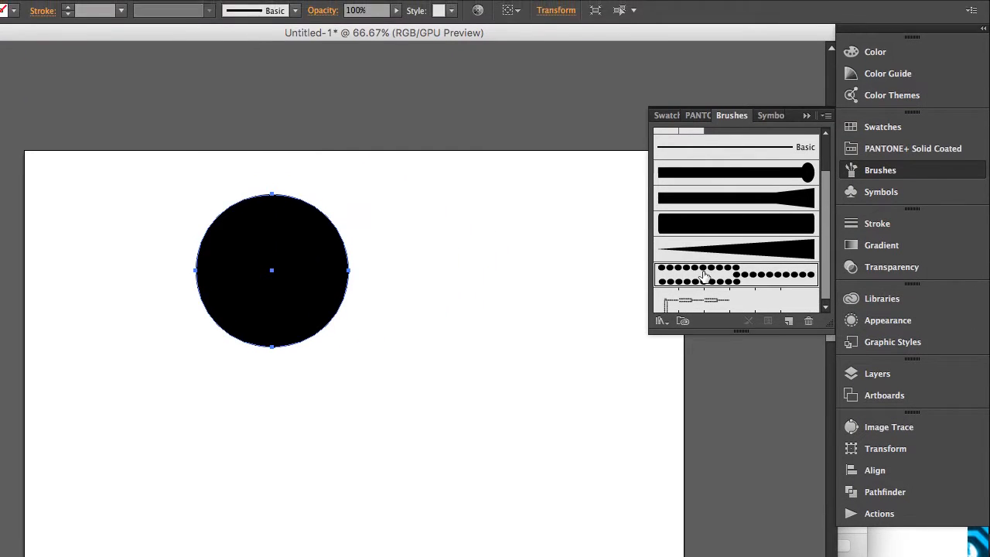
Step: Apply the dot-row art brush to the circle's outline and remove the circle's black fill
{"action": "left_click", "coordinate": [828, 240]}
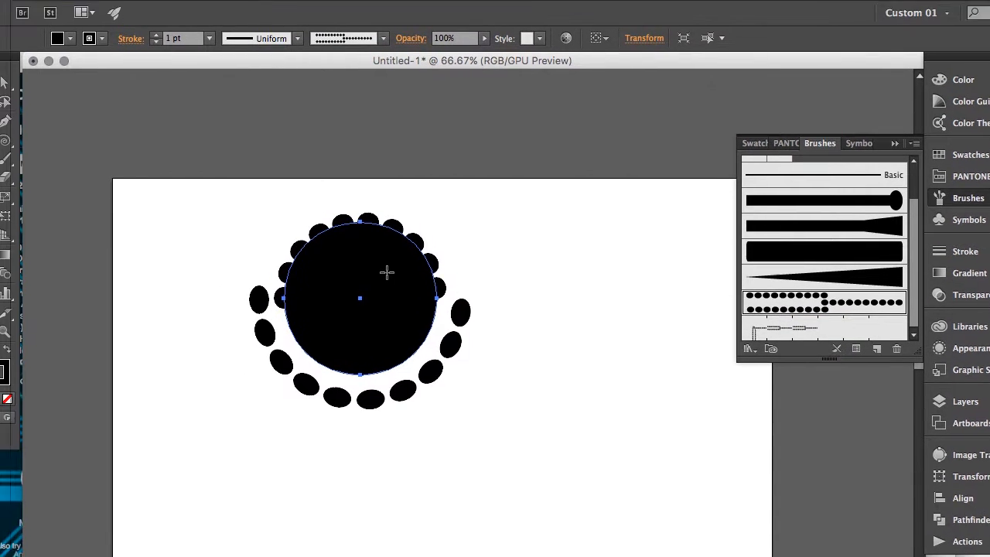
{"action": "left_click", "coordinate": [299, 250]}
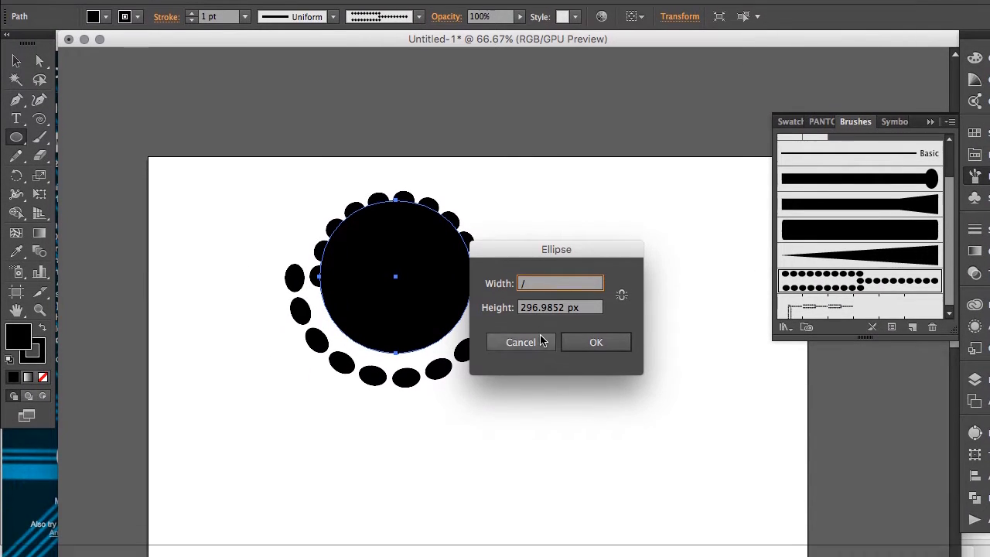
{"action": "left_click", "coordinate": [542, 369]}
{"action": "left_click", "coordinate": [408, 303]}
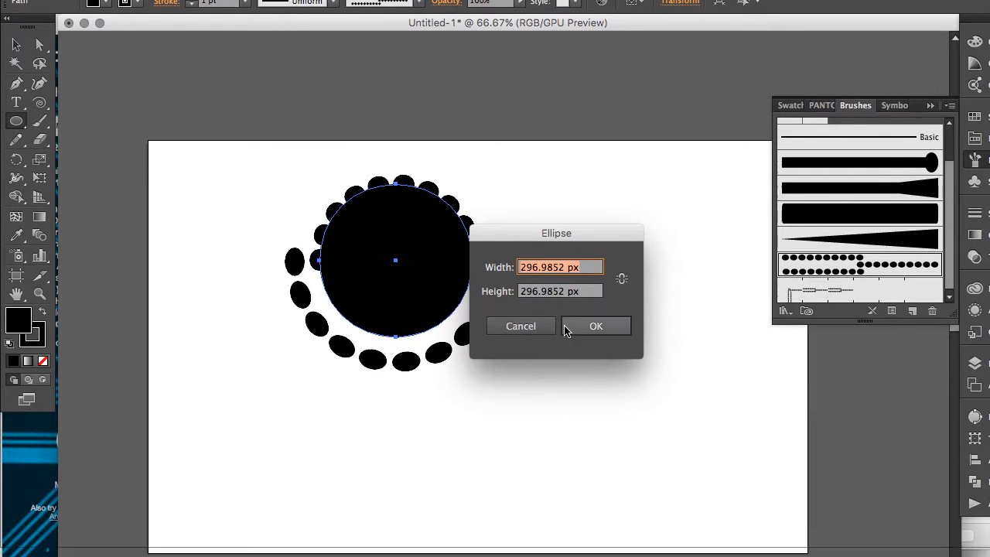
{"action": "left_click", "coordinate": [566, 328]}
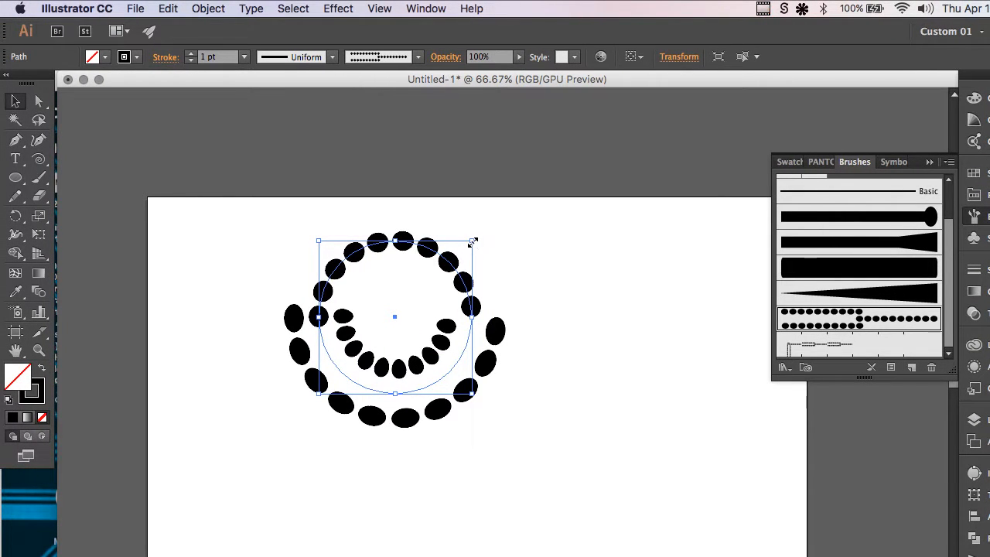
Step: Enlarge the dotted circle from its centre, move it down onto the artboard and deselect it
{"action": "left_click_drag", "start_coordinate": [508, 202], "coordinate": [527, 200]}
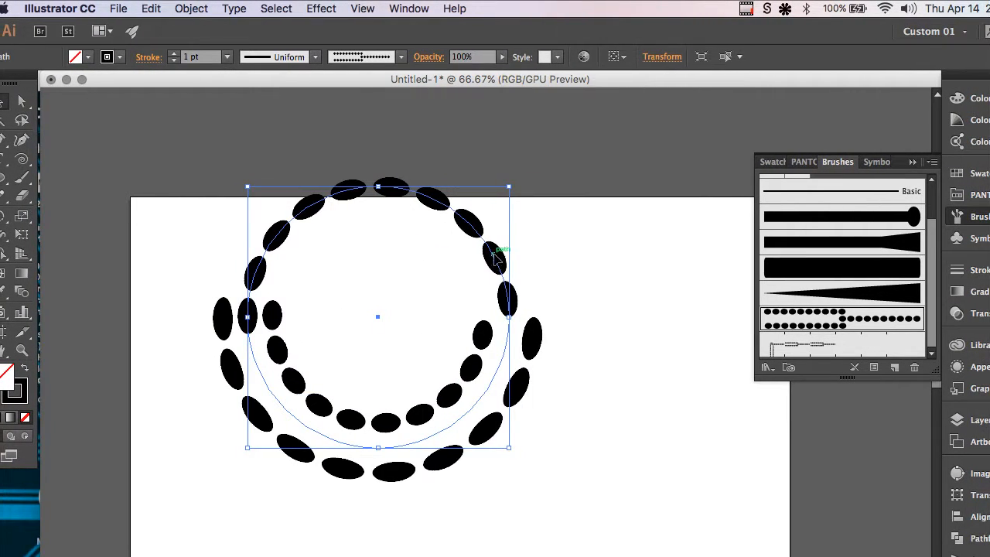
{"action": "left_click_drag", "start_coordinate": [494, 255], "coordinate": [522, 298]}
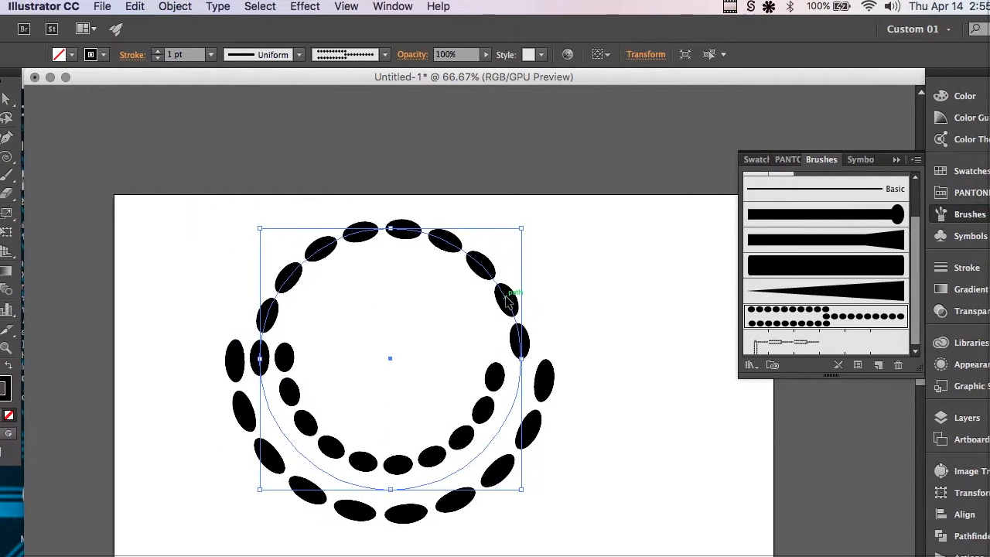
{"action": "left_click", "coordinate": [566, 307]}
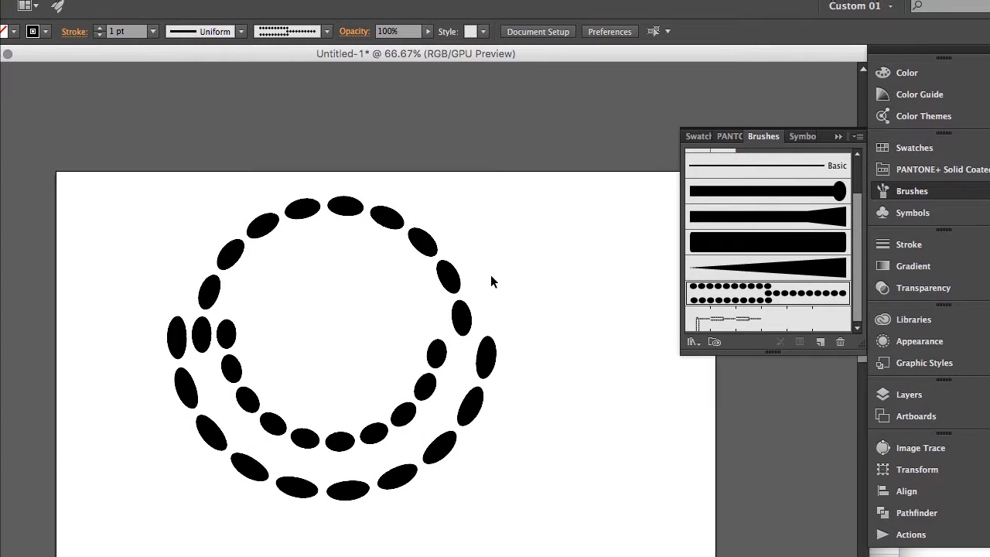
Step: Apply the dot-row pattern brush to the circle and set its outer corner tile to Auto-Centered, updating the existing strokes
{"action": "left_click", "coordinate": [460, 283]}
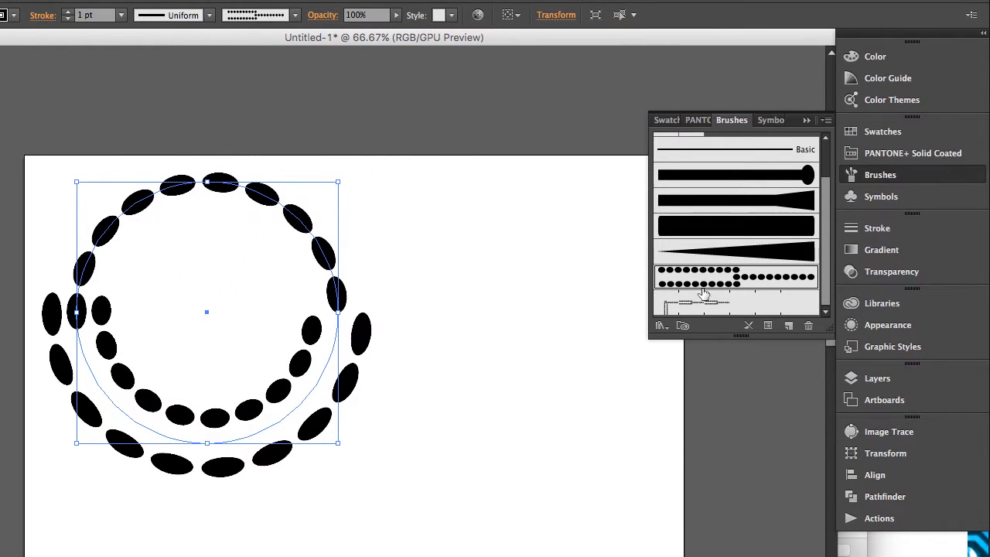
{"action": "double_click", "coordinate": [823, 323]}
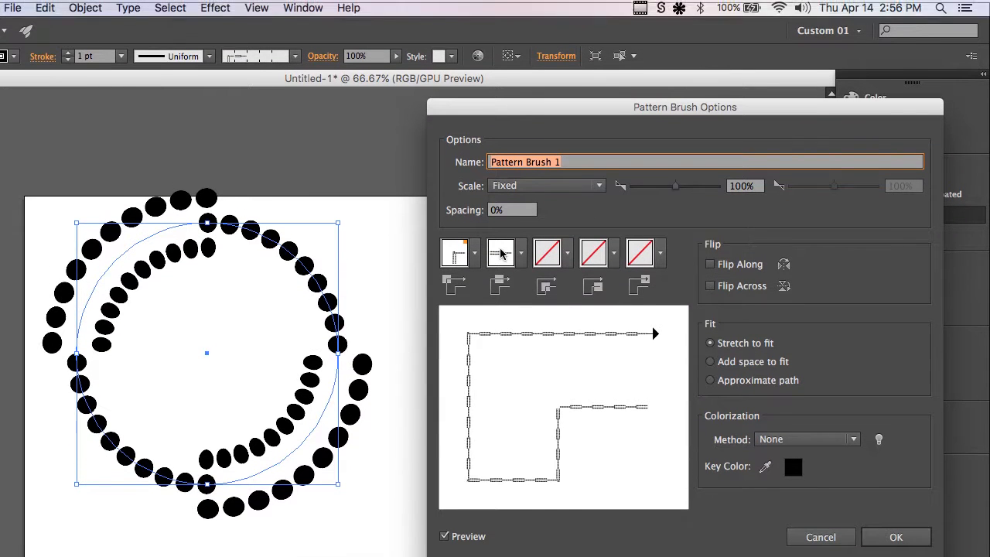
{"action": "left_click", "coordinate": [475, 211]}
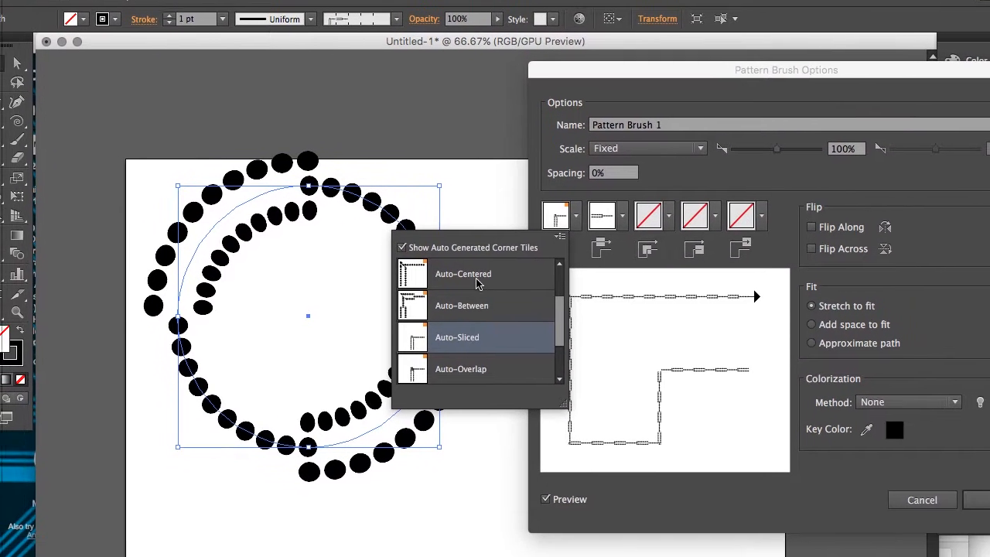
{"action": "left_click", "coordinate": [430, 306]}
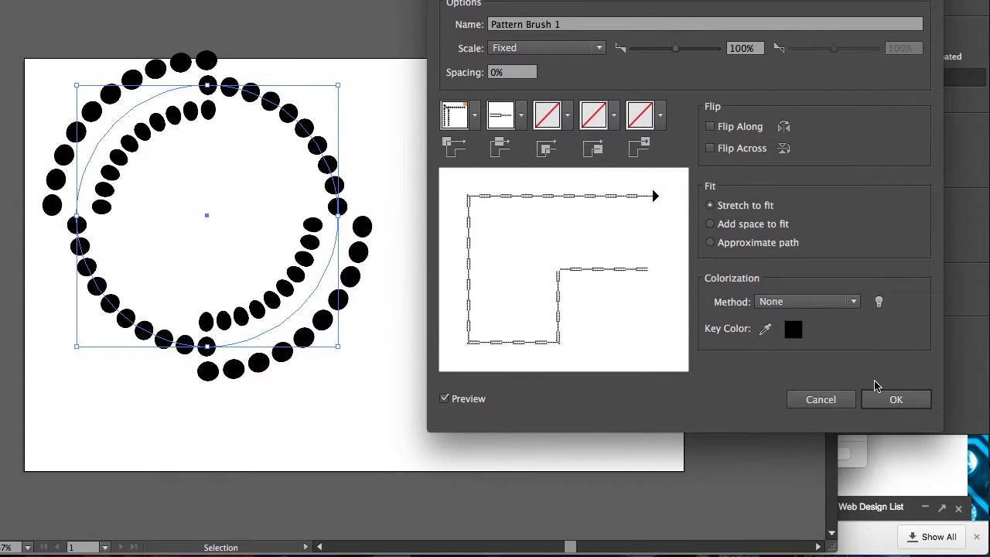
{"action": "left_click", "coordinate": [889, 401]}
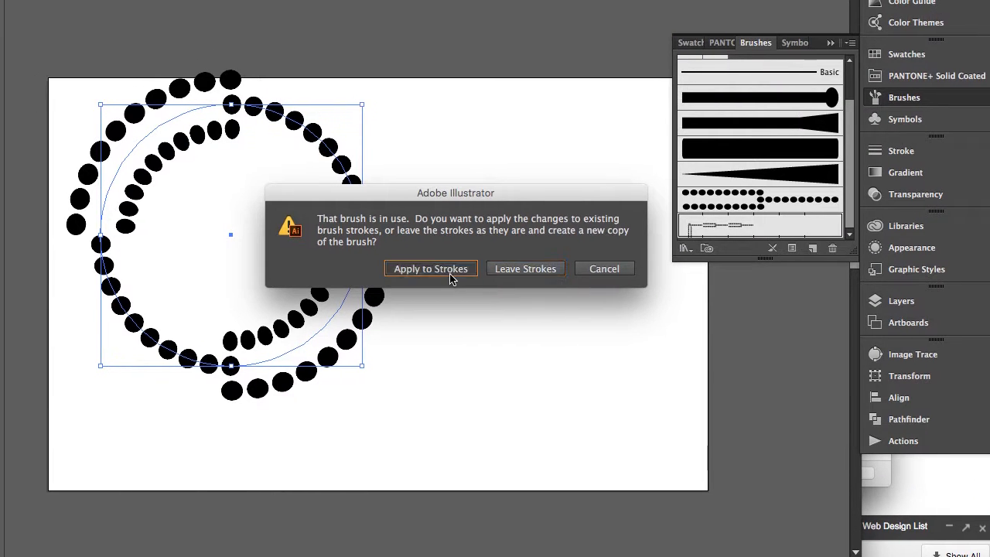
{"action": "left_click", "coordinate": [431, 270]}
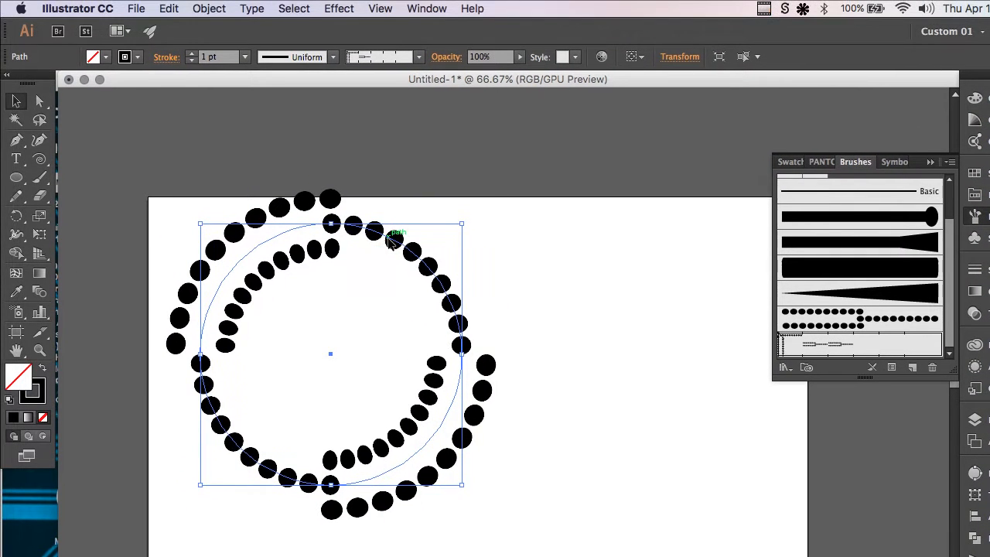
Step: Replace the circle with a rectangle about 475 px wide near the artboard's middle, outlined with the dot-row pattern brush
{"action": "left_click", "coordinate": [15, 183]}
{"action": "left_click", "coordinate": [62, 177]}
{"action": "left_click_drag", "start_coordinate": [335, 305], "coordinate": [580, 443]}
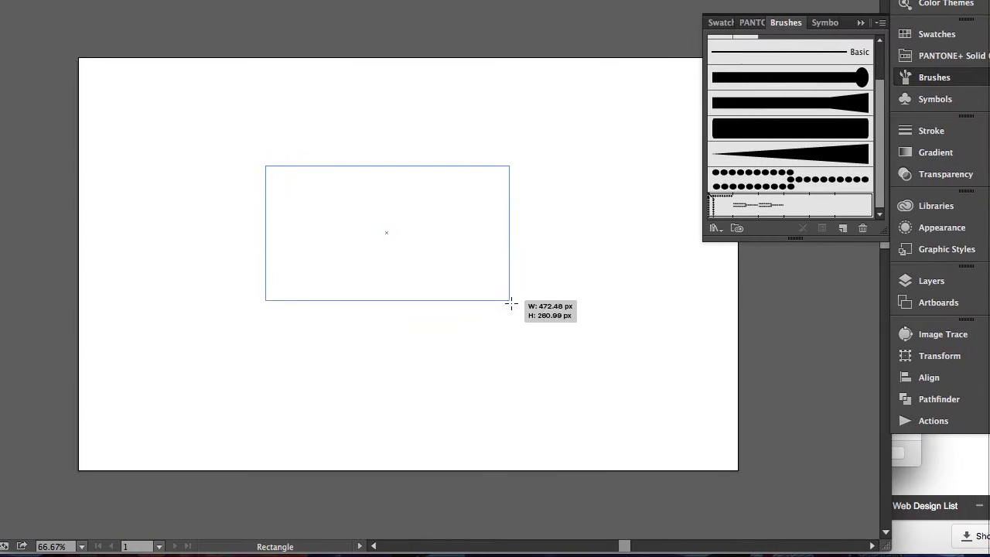
{"action": "left_click_drag", "start_coordinate": [510, 302], "coordinate": [498, 315]}
{"action": "left_click", "coordinate": [768, 202]}
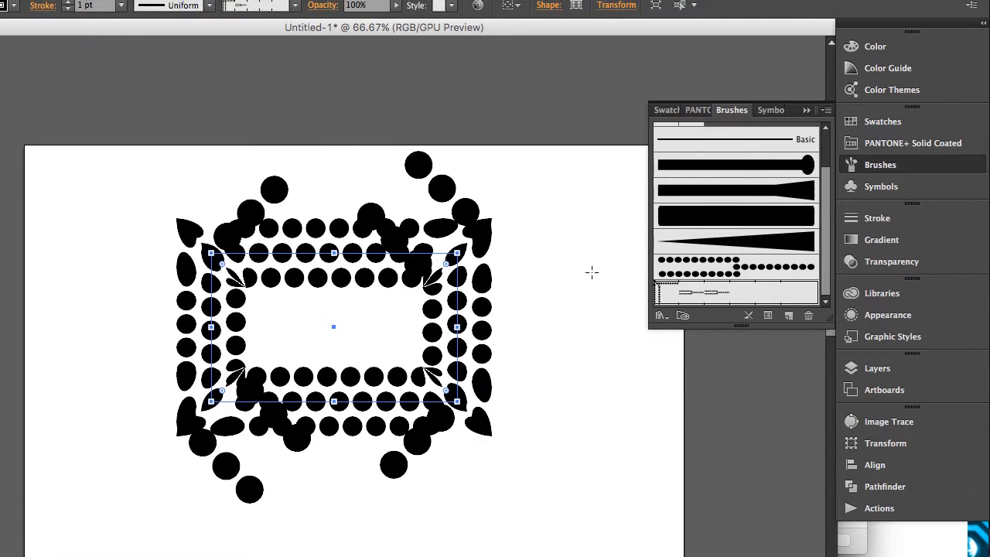
Step: Set the pattern brush's scale to 51% and its outer corner tile to Auto-Between, applying the changes to existing strokes
{"action": "double_click", "coordinate": [686, 286]}
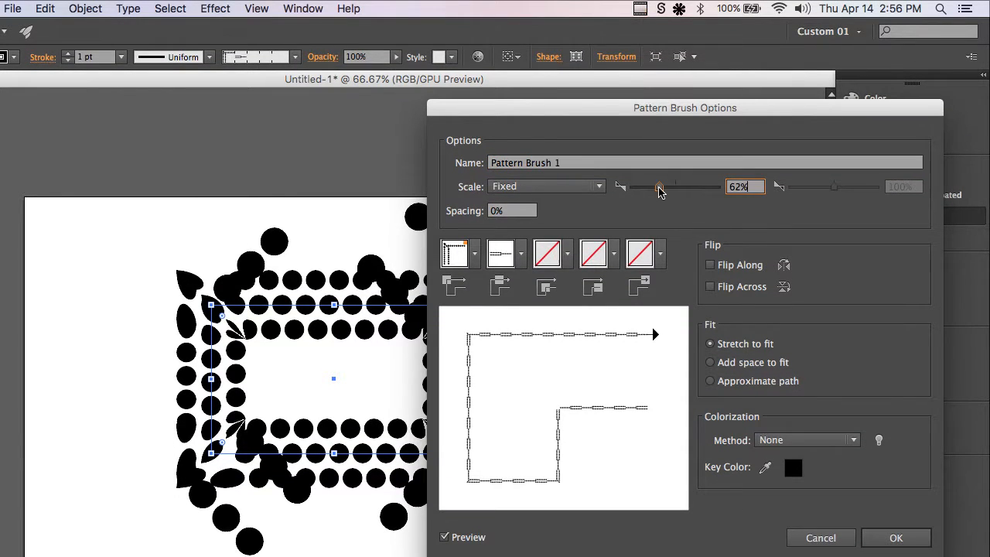
{"action": "left_click_drag", "start_coordinate": [542, 113], "coordinate": [662, 117]}
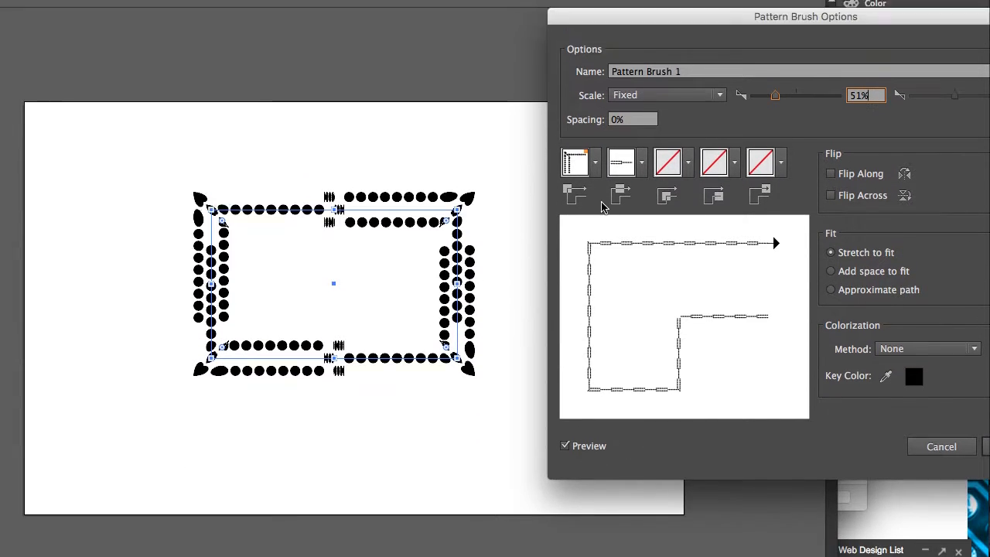
{"action": "left_click", "coordinate": [596, 258]}
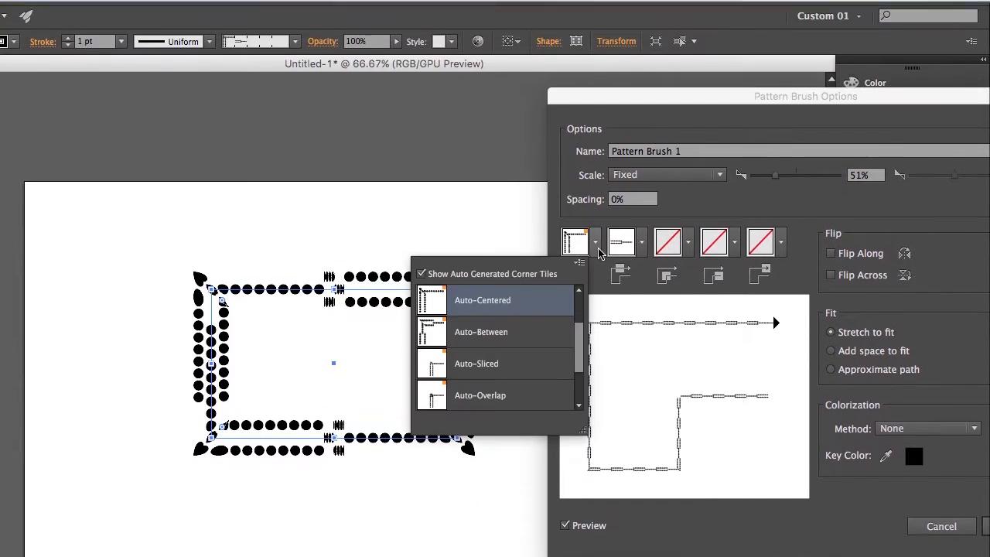
{"action": "left_click", "coordinate": [483, 300]}
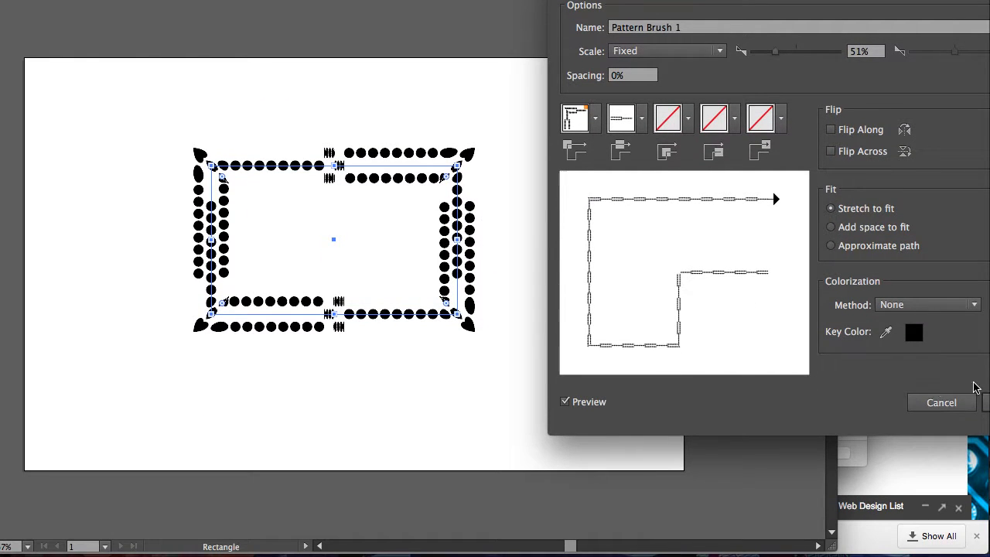
{"action": "left_click", "coordinate": [987, 402]}
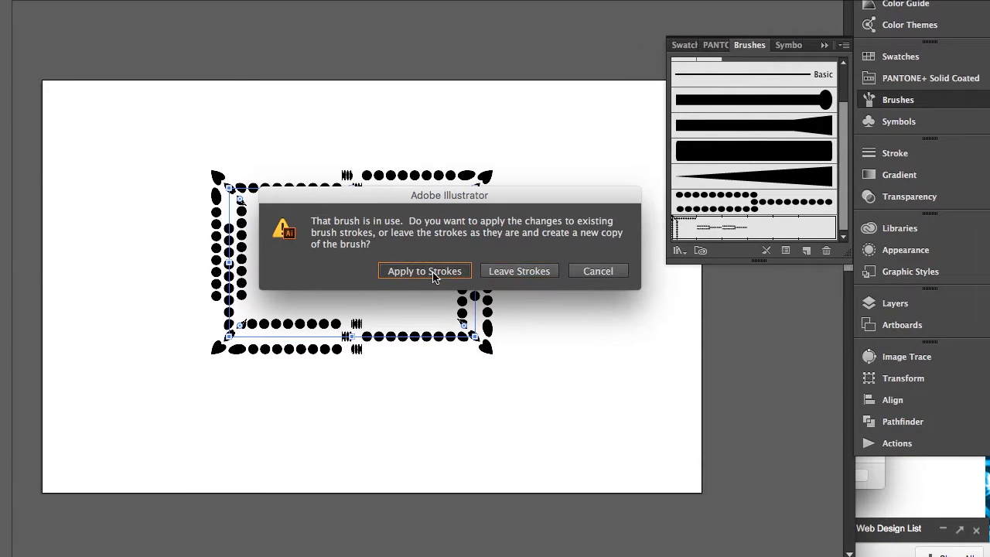
{"action": "left_click", "coordinate": [402, 256]}
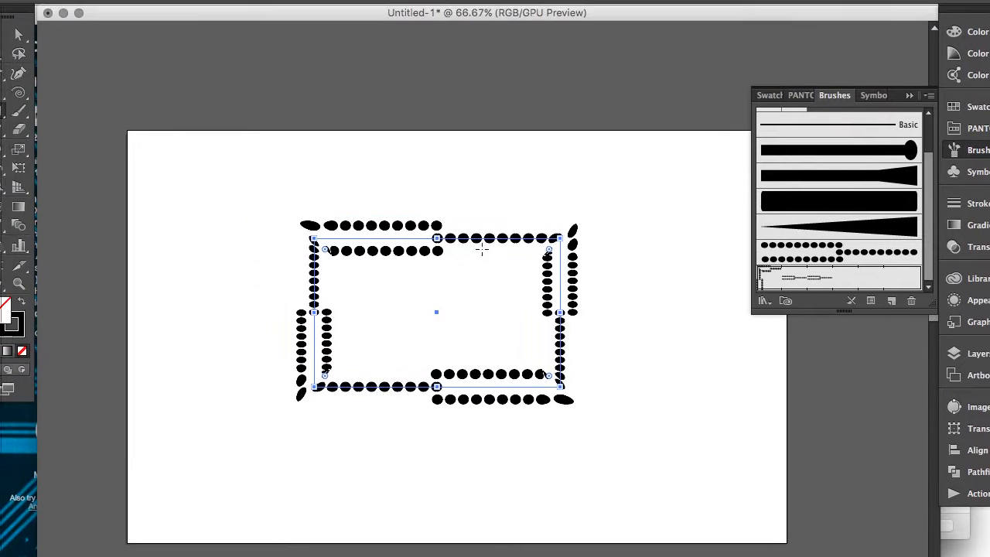
Step: Enlarge the rectangle from its centre to about 681 × 411 px and move it slightly down and left
{"action": "key", "text": "v"}
{"action": "left_click_drag", "start_coordinate": [480, 264], "coordinate": [531, 187]}
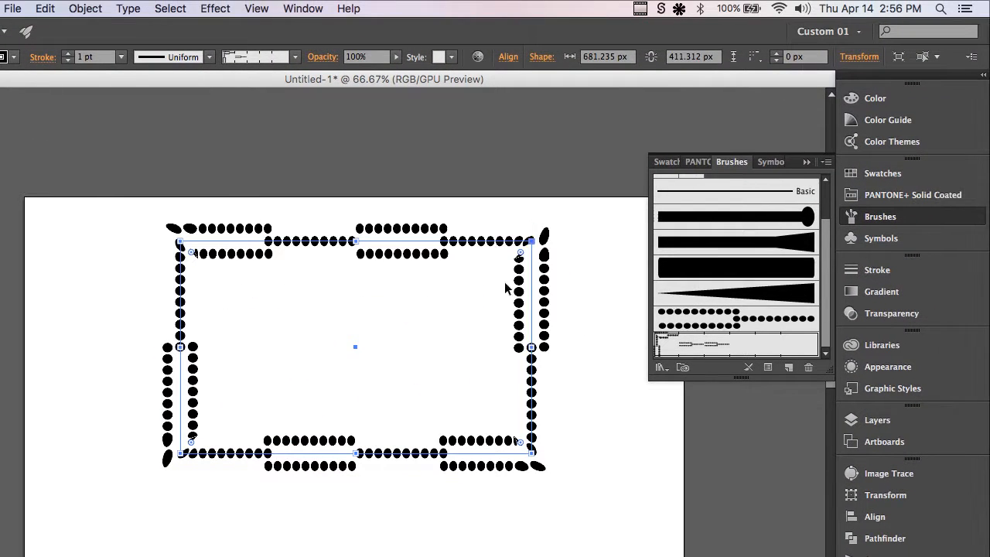
{"action": "mouse_move", "coordinate": [481, 242]}
{"action": "left_mouse_down"}
{"action": "mouse_move", "coordinate": [433, 277]}
{"action": "mouse_move", "coordinate": [453, 290]}
{"action": "left_mouse_up"}
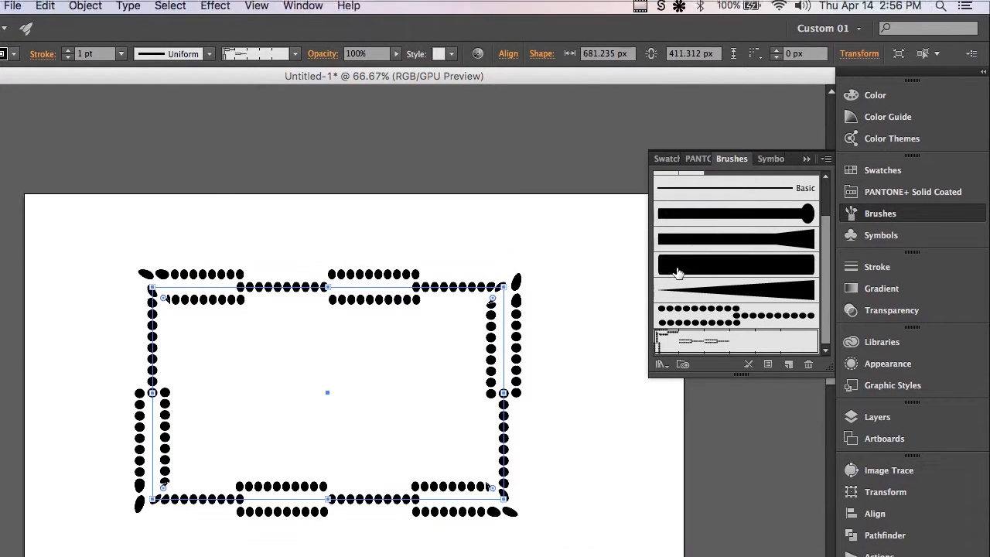
Step: Change the pattern brush's outer corner tile to Auto-Sliced and apply the change to the rectangle's stroke
{"action": "double_click", "coordinate": [707, 326]}
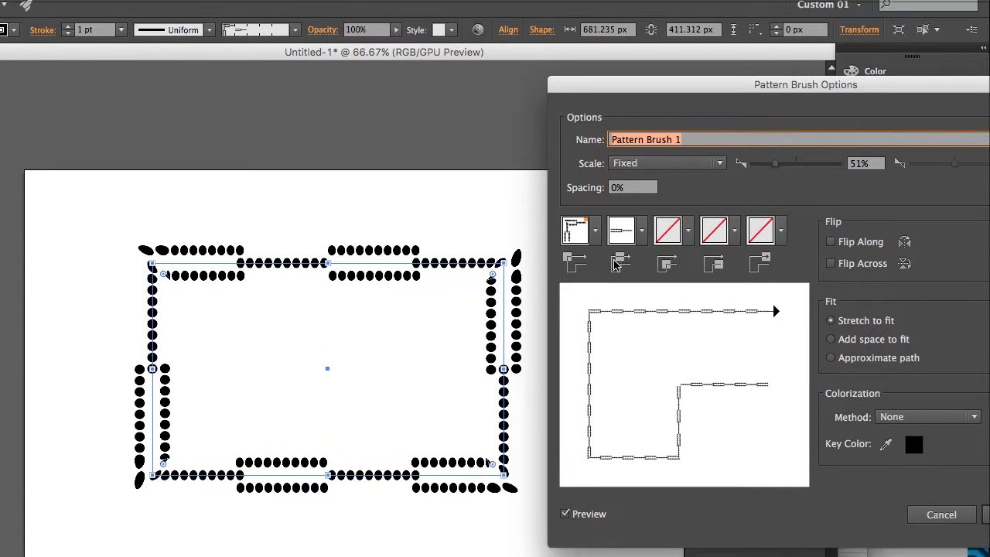
{"action": "left_click", "coordinate": [597, 240]}
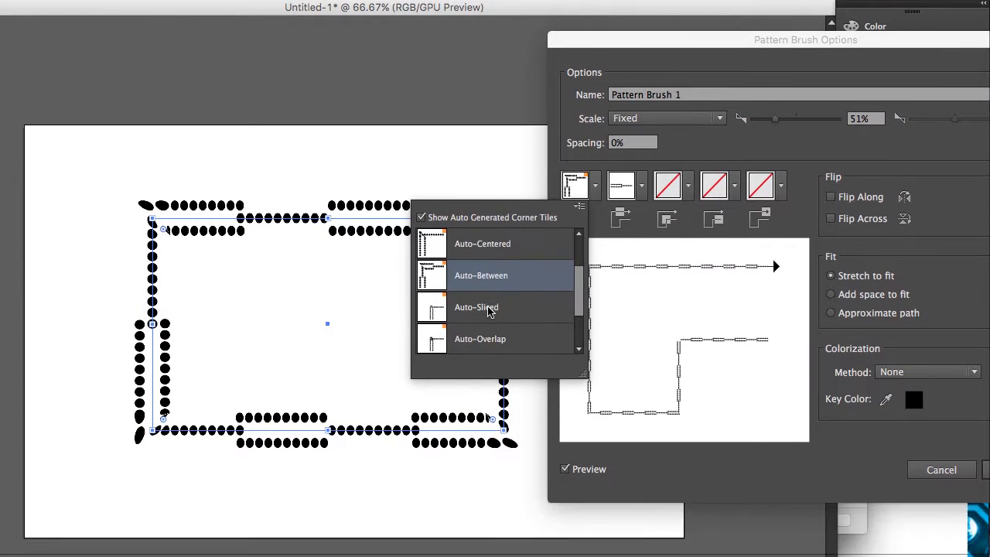
{"action": "left_click", "coordinate": [521, 379]}
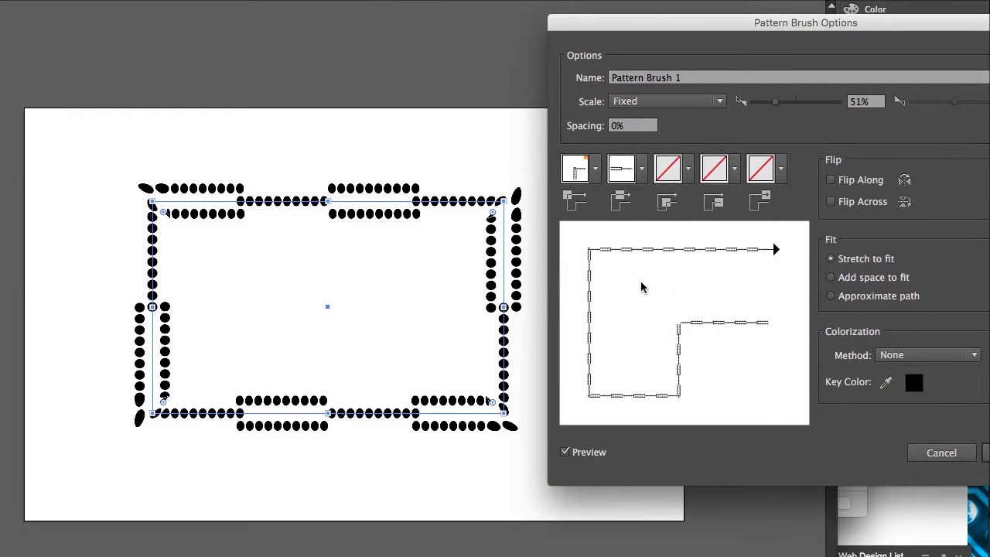
{"action": "left_click", "coordinate": [987, 403]}
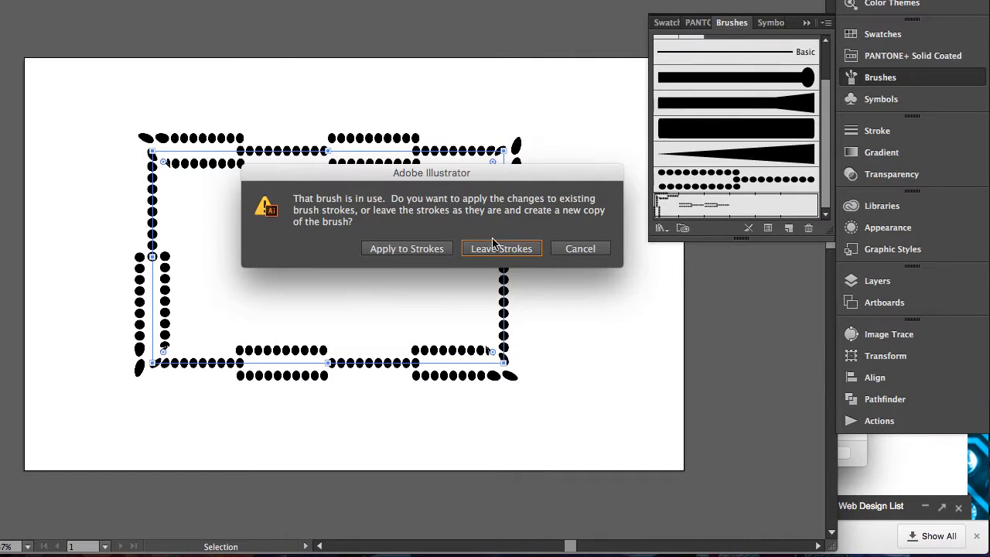
{"action": "left_click", "coordinate": [406, 248]}
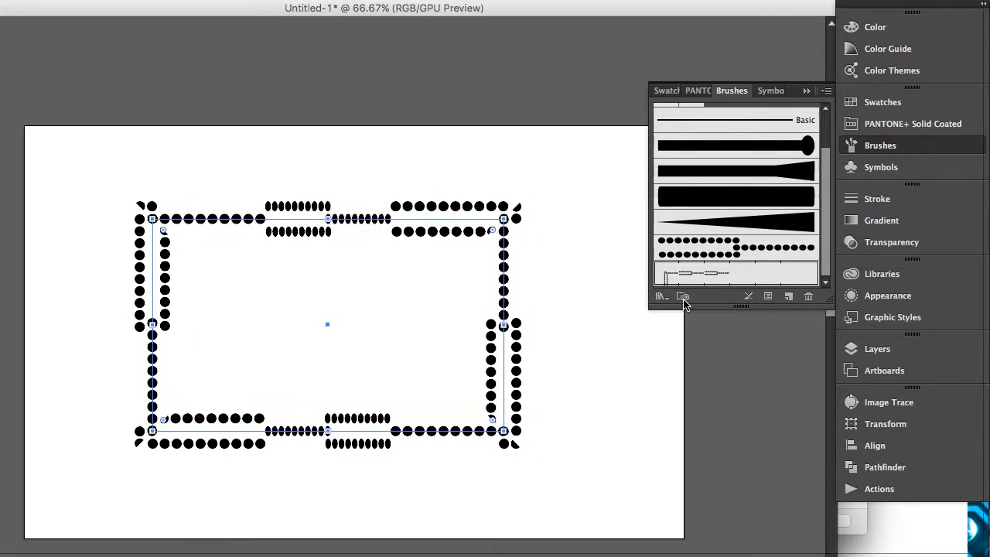
Step: Switch the pattern brush's outer corner tile to Auto-Overlap and update the rectangle's existing stroke
{"action": "double_click", "coordinate": [701, 283]}
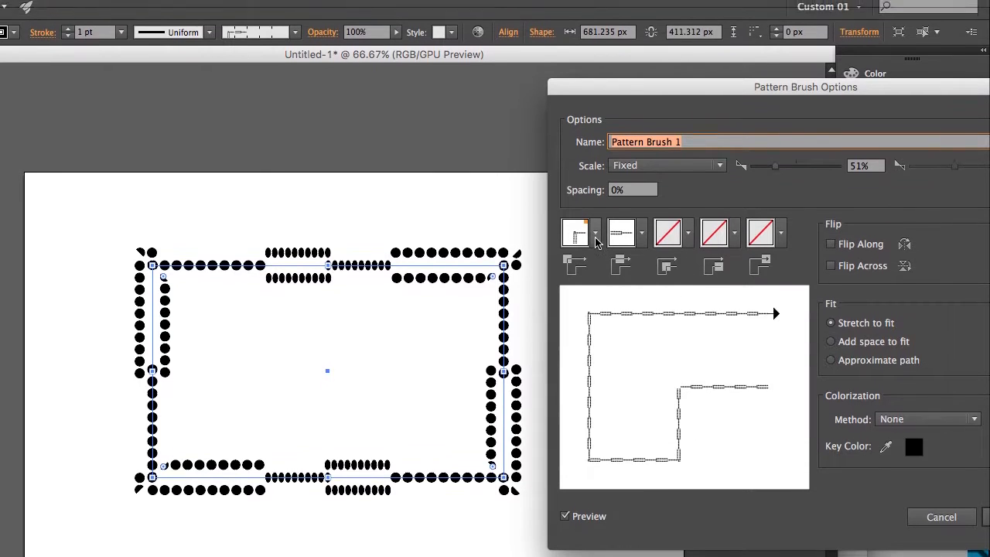
{"action": "left_click", "coordinate": [594, 188]}
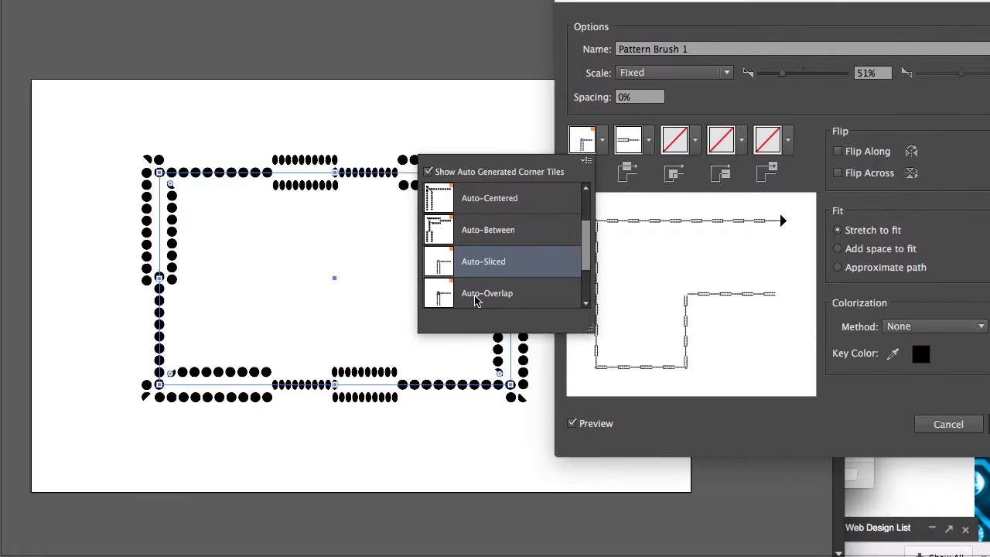
{"action": "left_click", "coordinate": [477, 346]}
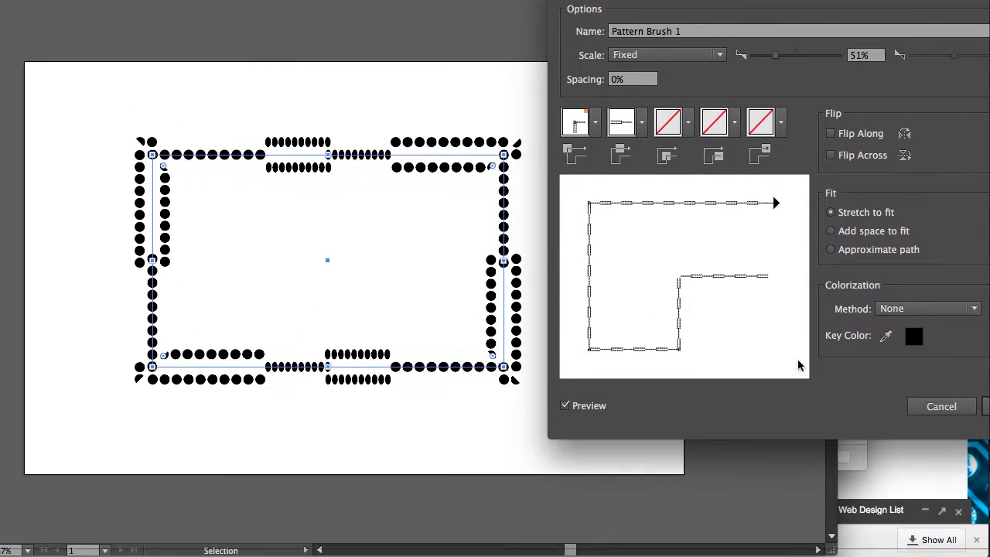
{"action": "left_click", "coordinate": [987, 401]}
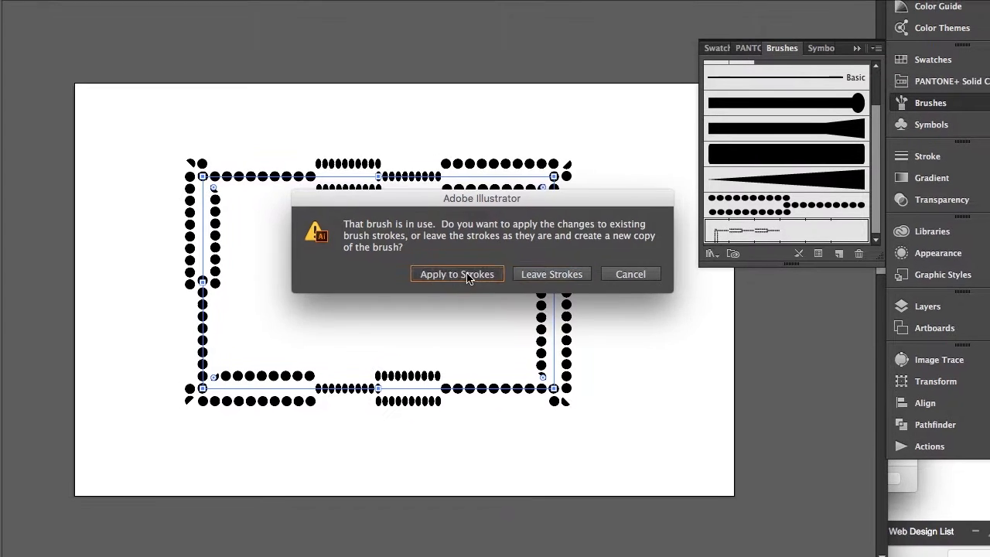
{"action": "left_click", "coordinate": [406, 248]}
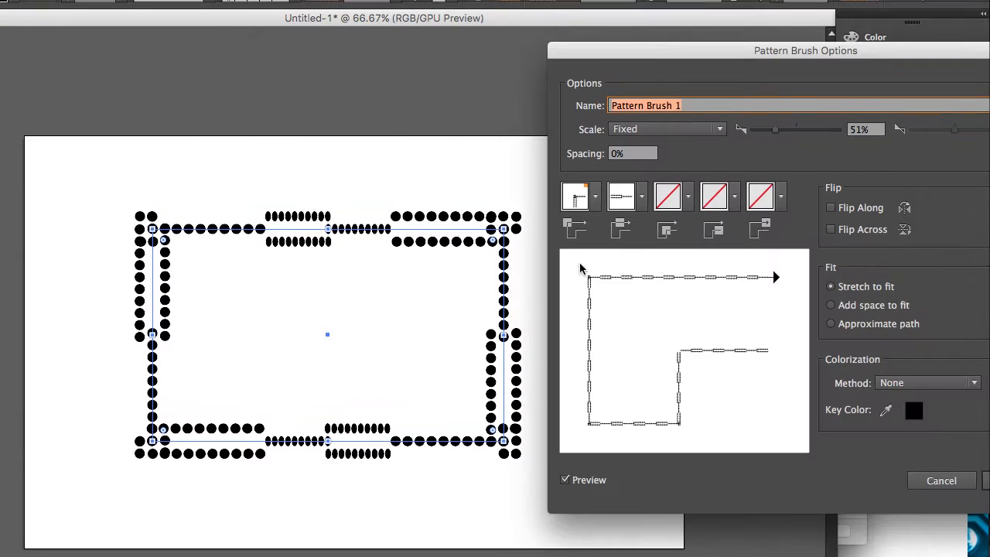
Step: Change the pattern brush's outer corner tile to Auto-Centered and apply the change to the rectangle's stroke
{"action": "left_click", "coordinate": [594, 197]}
{"action": "scroll", "coordinate": [546, 316], "scroll_direction": "down", "scroll_amount": 1}
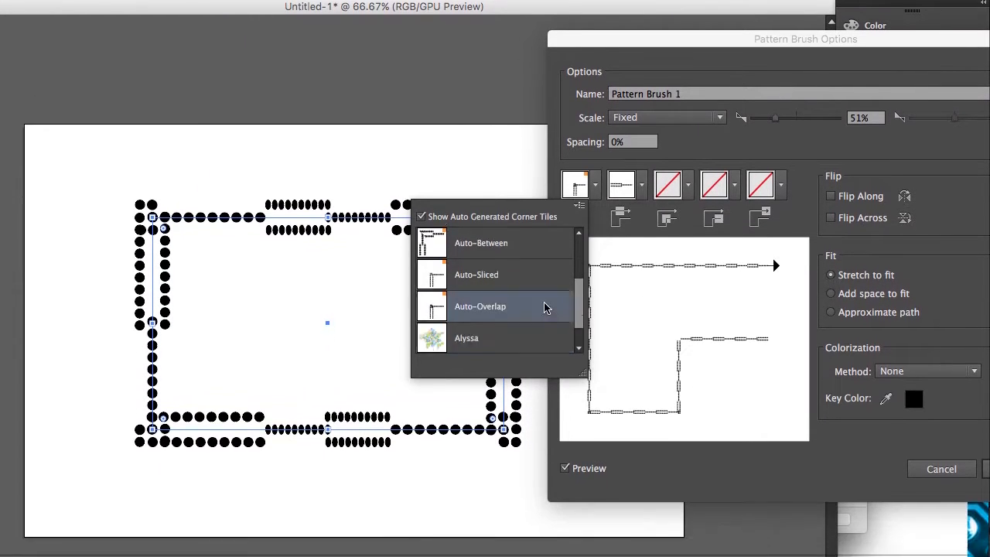
{"action": "scroll", "coordinate": [544, 307], "scroll_direction": "down", "scroll_amount": 1}
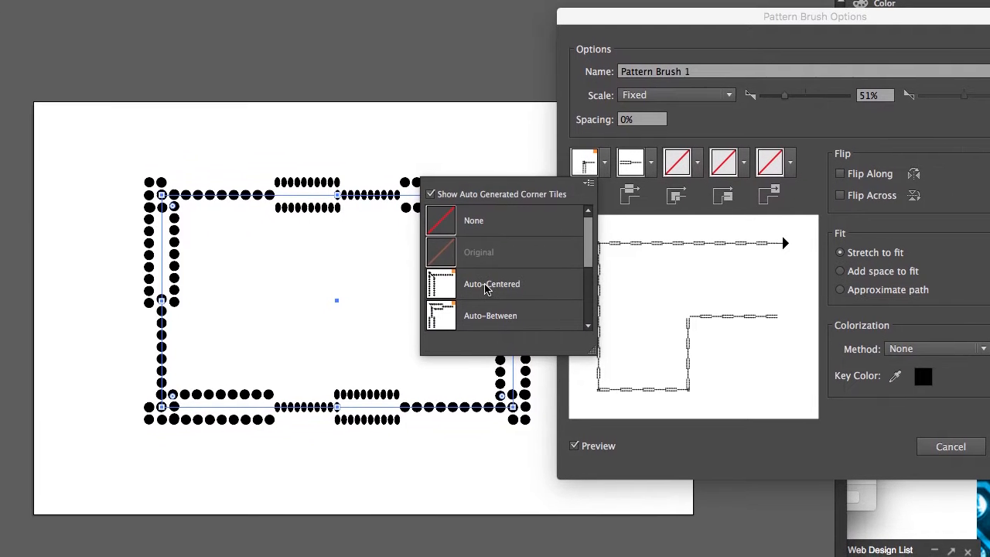
{"action": "left_click", "coordinate": [486, 283]}
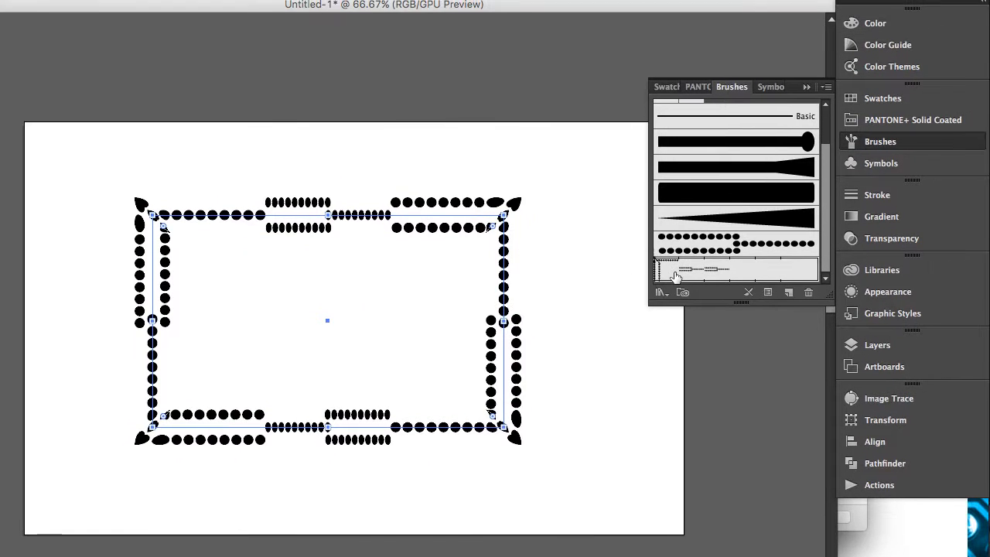
Step: Set the pattern brush's scale to 78%, compare the Approximate path fit, and set the fit to Add space to fit
{"action": "double_click", "coordinate": [718, 283]}
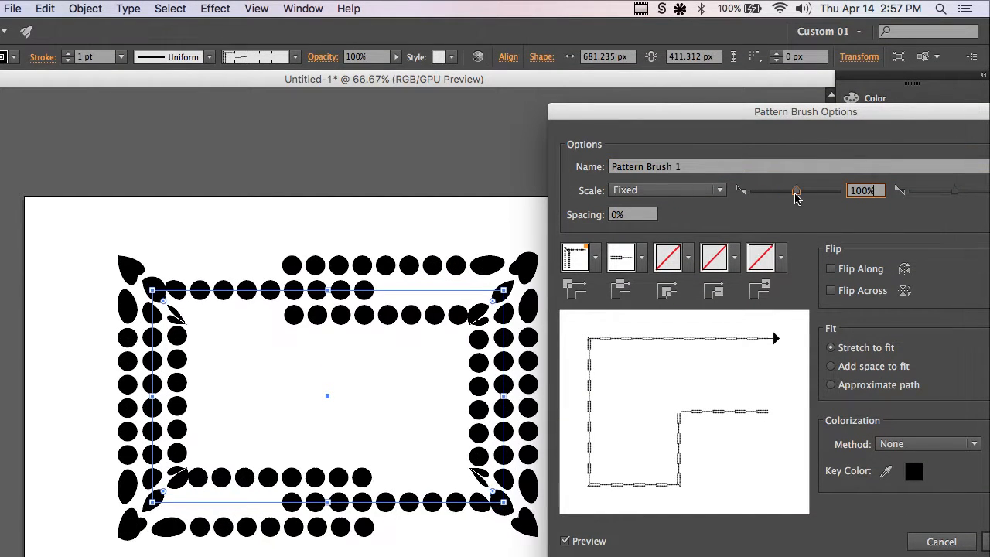
{"action": "mouse_move", "coordinate": [796, 194]}
{"action": "left_mouse_down"}
{"action": "mouse_move", "coordinate": [812, 193]}
{"action": "mouse_move", "coordinate": [773, 197]}
{"action": "left_mouse_up"}
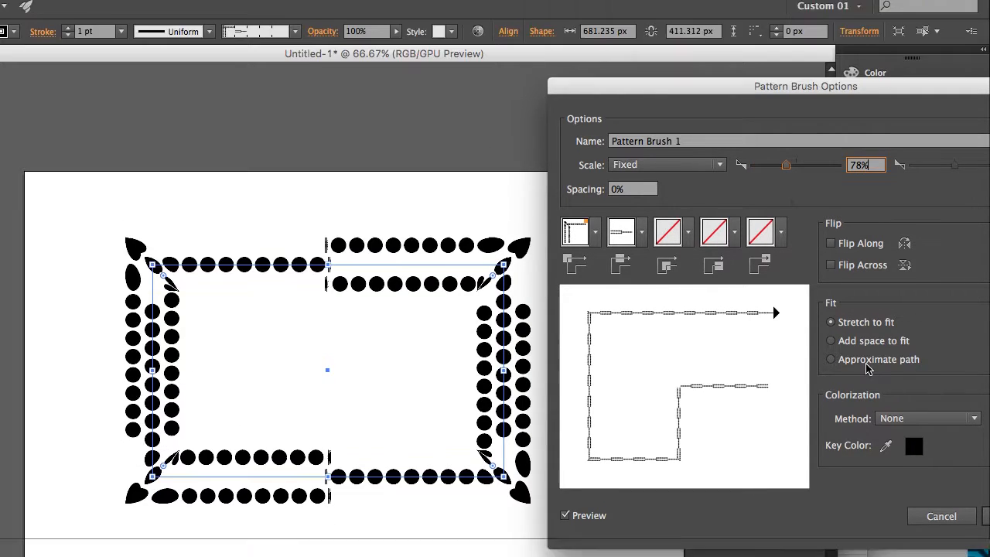
{"action": "left_click", "coordinate": [851, 367]}
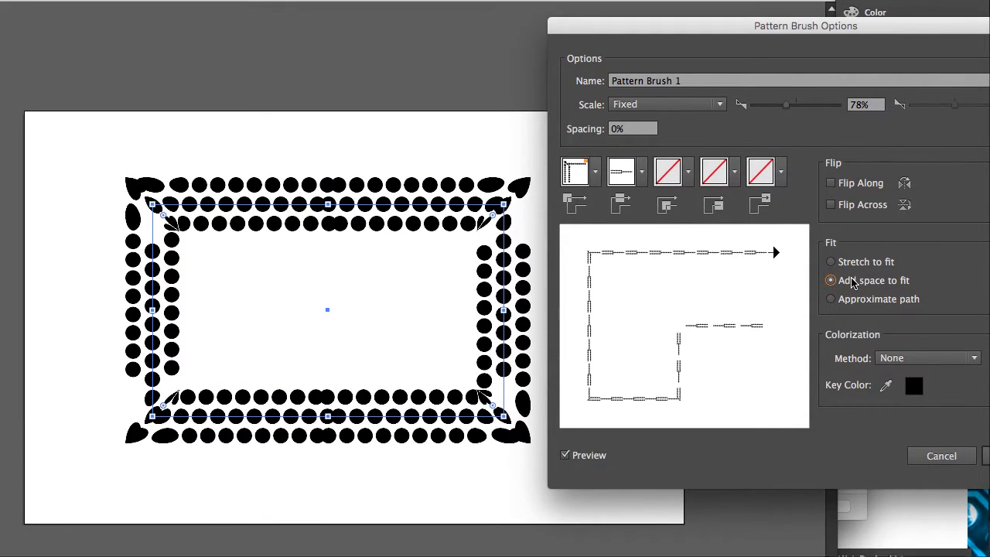
{"action": "left_click", "coordinate": [832, 298]}
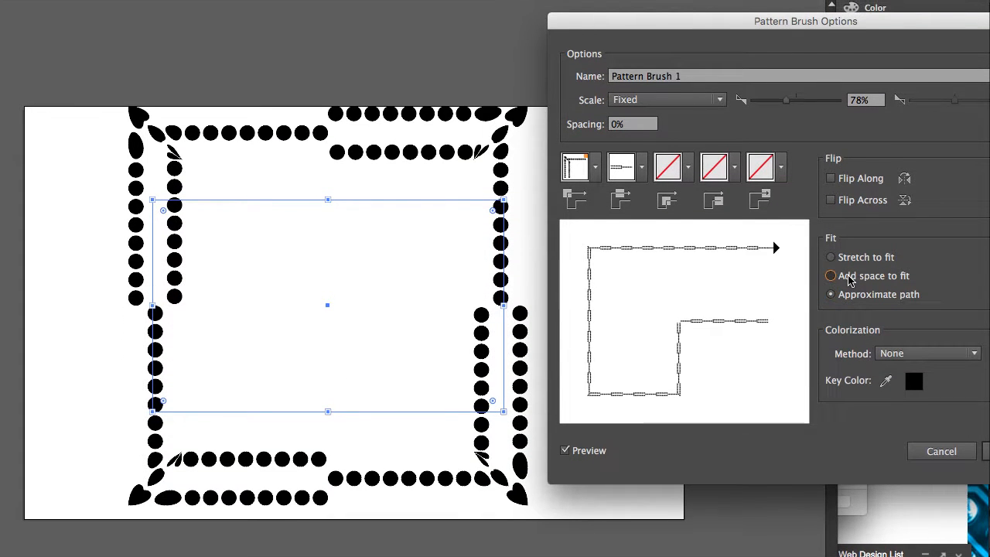
{"action": "left_click", "coordinate": [849, 277]}
{"action": "left_click", "coordinate": [849, 295]}
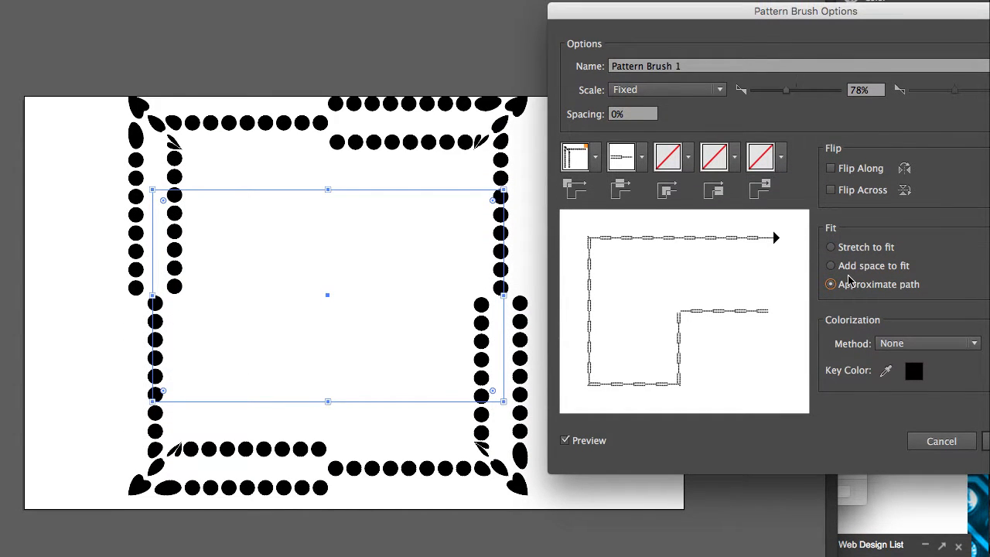
{"action": "left_click", "coordinate": [846, 261]}
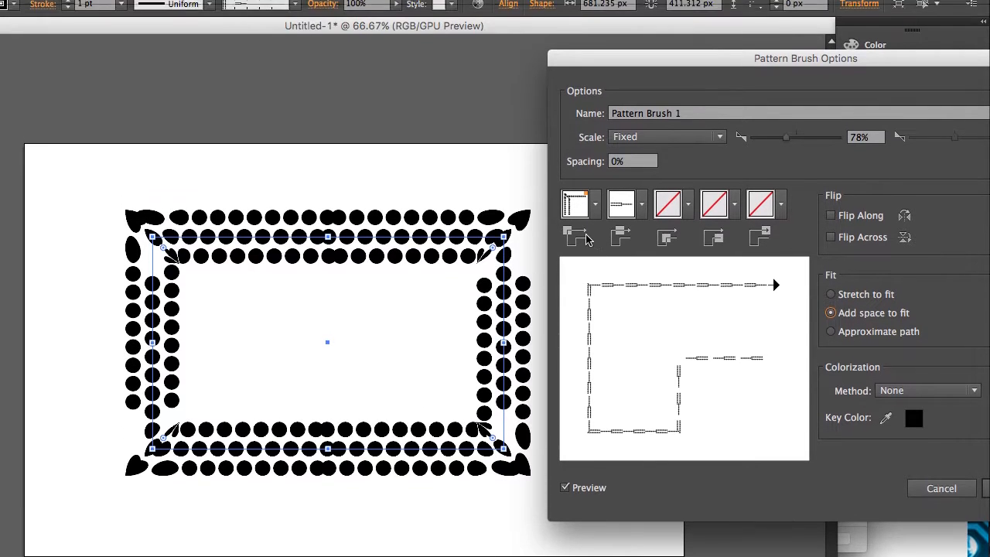
Step: Switch the pattern brush's outer corner tile to Auto-Between and apply the brush changes to the existing strokes
{"action": "left_click", "coordinate": [595, 168]}
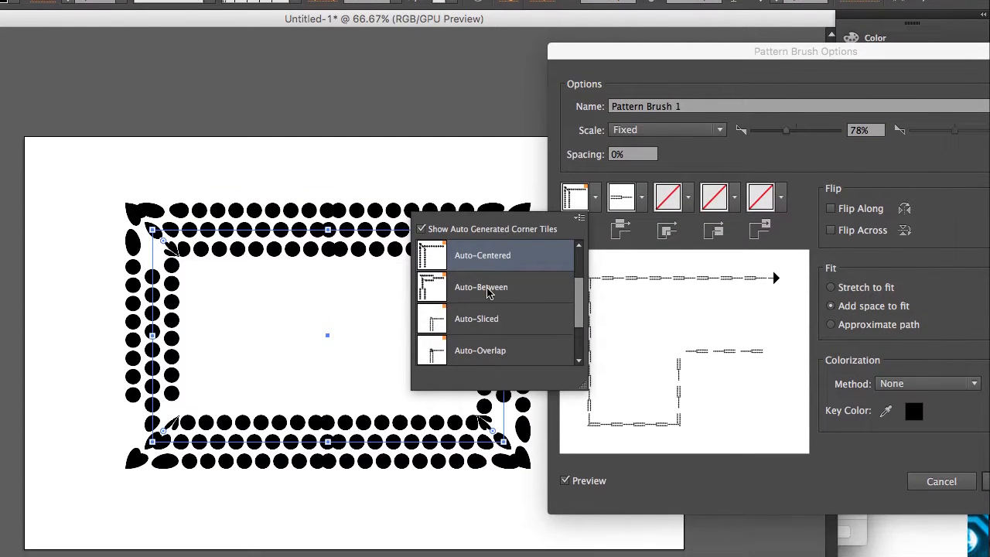
{"action": "left_click", "coordinate": [487, 312]}
{"action": "key", "text": "Return"}
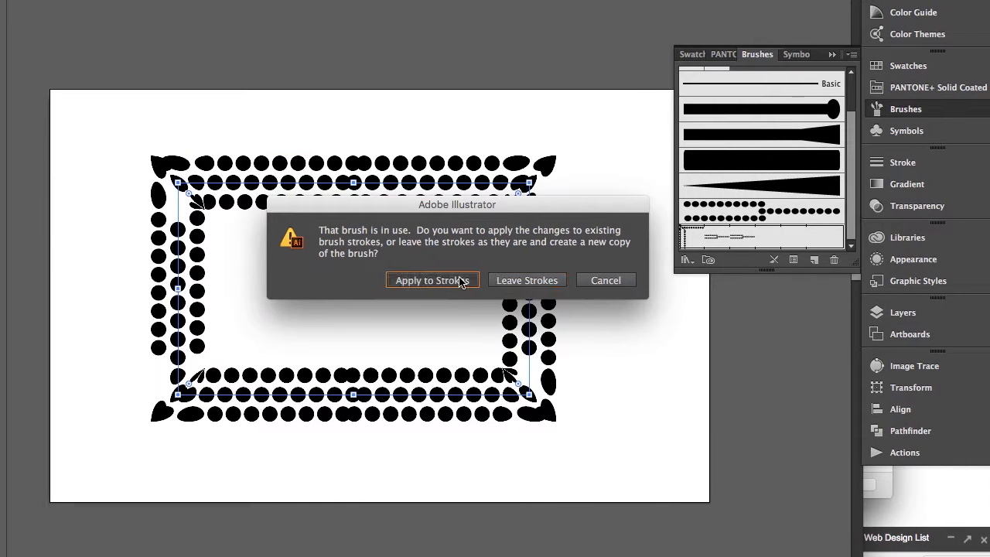
{"action": "left_click", "coordinate": [461, 282]}
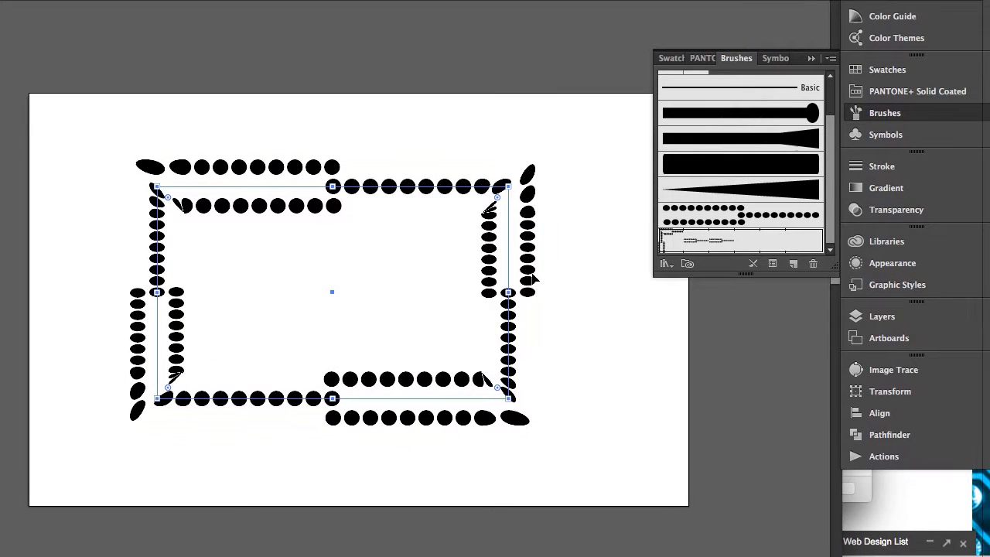
Step: Expand the appearance of the brushed rectangle into editable dot shapes
{"action": "left_click", "coordinate": [564, 291]}
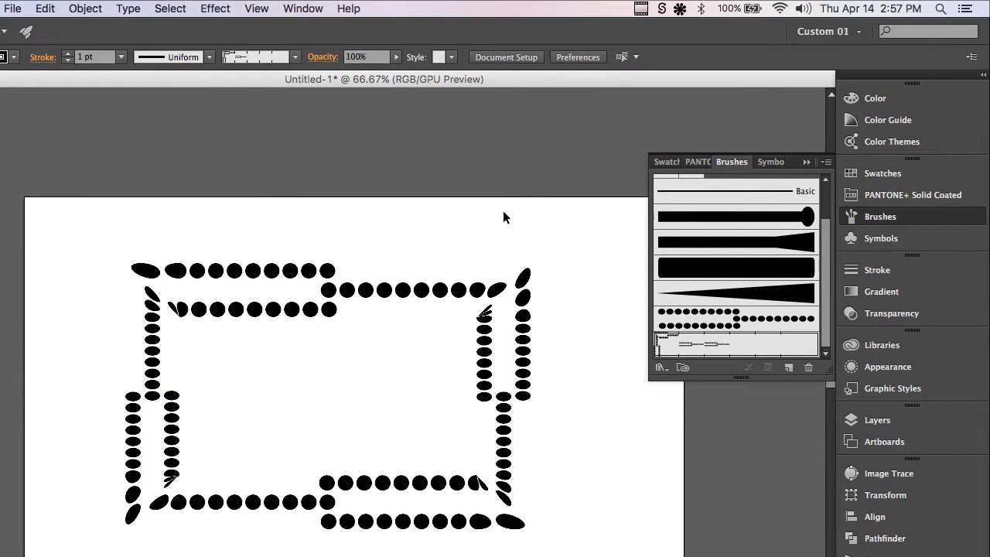
{"action": "left_click_drag", "start_coordinate": [503, 218], "coordinate": [377, 365]}
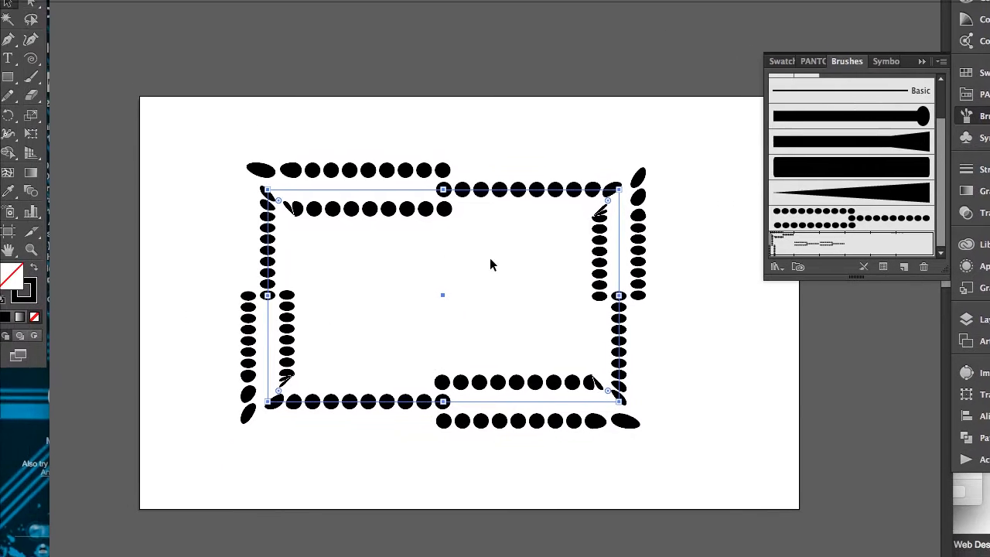
{"action": "left_click", "coordinate": [82, 8]}
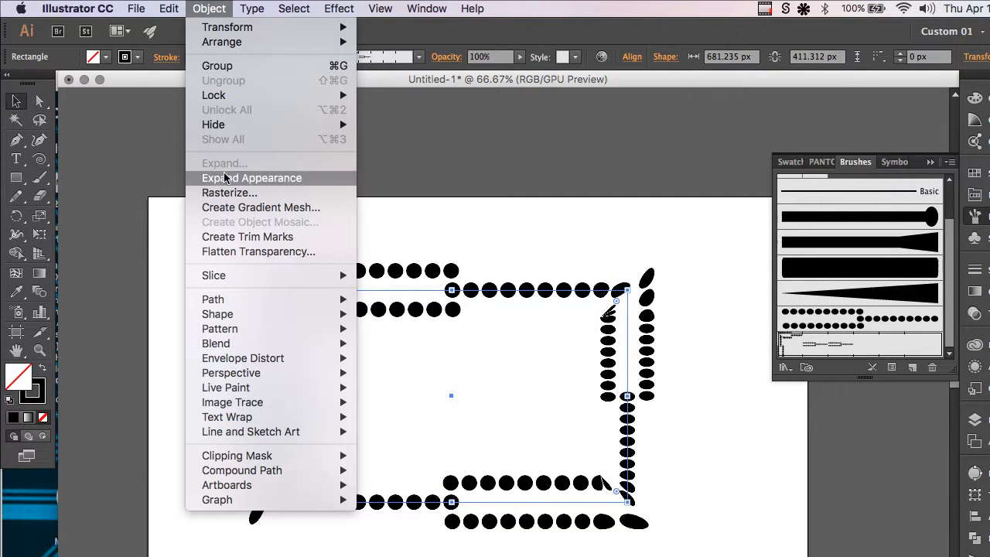
{"action": "left_click", "coordinate": [224, 178]}
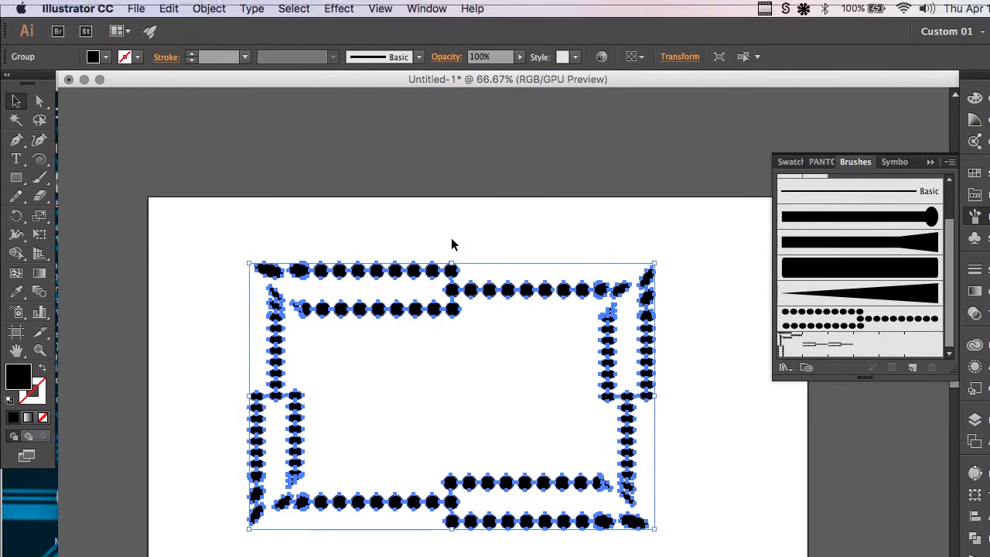
{"action": "left_click", "coordinate": [409, 234]}
Step: Create a scatter brush from the expanded dot frame with size 386%, spacing 442%, scatter 381% and rotation 111°
{"action": "left_click_drag", "start_coordinate": [205, 232], "coordinate": [707, 554]}
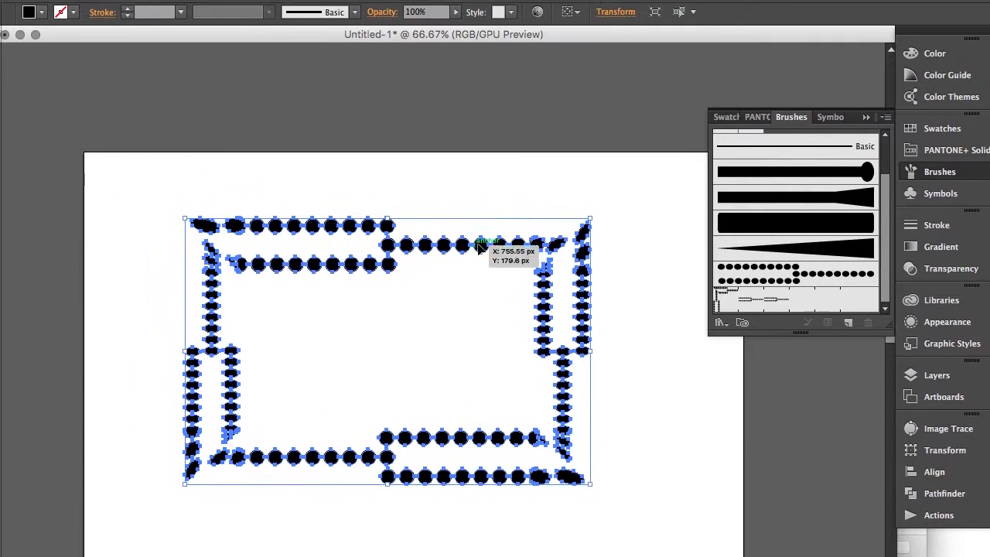
{"action": "mouse_move", "coordinate": [422, 150]}
{"action": "left_mouse_down"}
{"action": "mouse_move", "coordinate": [642, 171]}
{"action": "mouse_move", "coordinate": [719, 207]}
{"action": "left_mouse_up"}
{"action": "left_click_drag", "start_coordinate": [719, 303], "coordinate": [717, 305]}
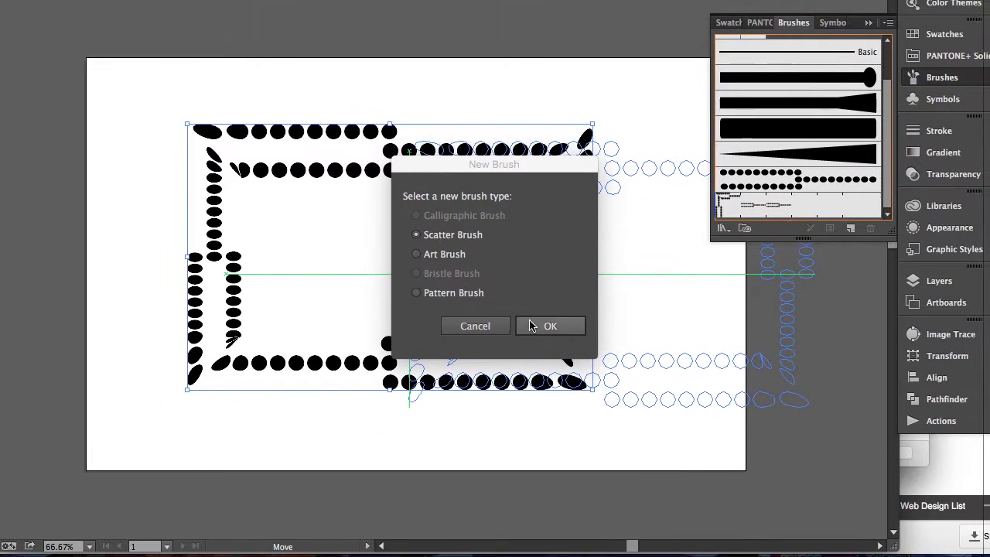
{"action": "left_click", "coordinate": [602, 336]}
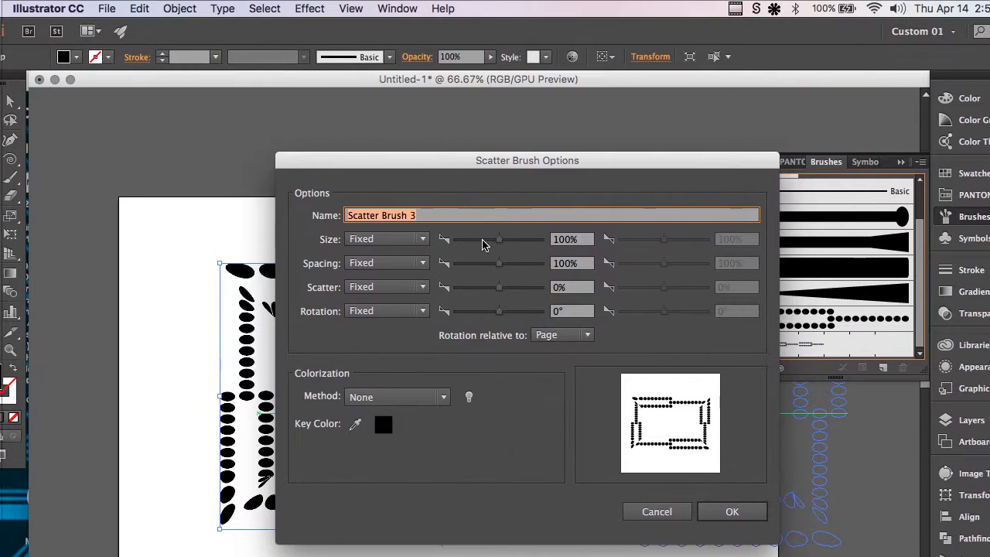
{"action": "left_click_drag", "start_coordinate": [405, 100], "coordinate": [418, 100]}
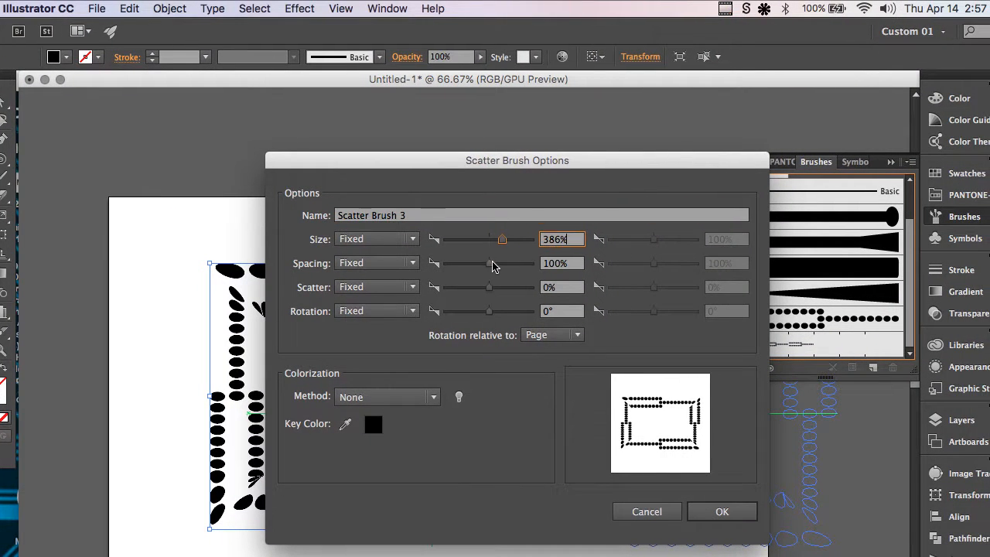
{"action": "left_click_drag", "start_coordinate": [493, 266], "coordinate": [514, 311]}
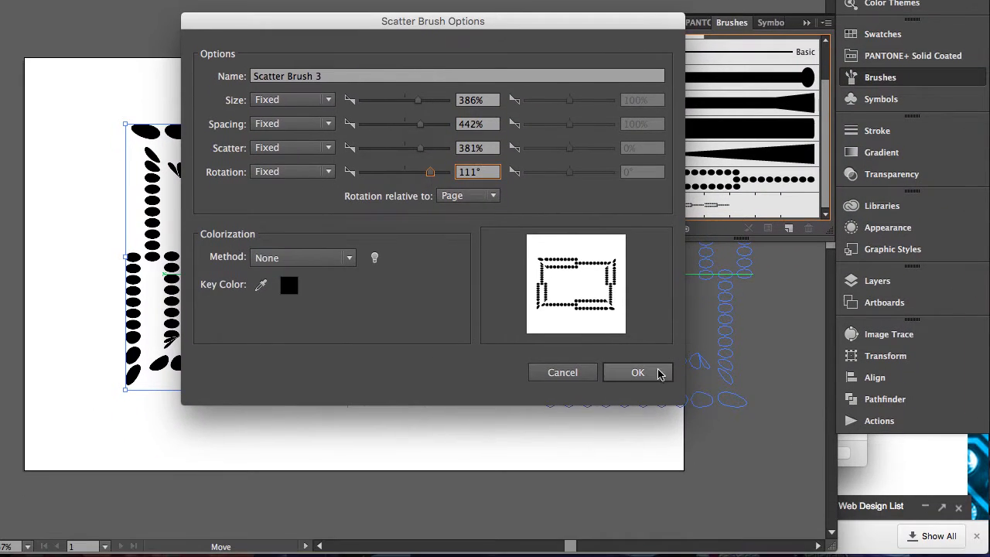
{"action": "left_click", "coordinate": [660, 373]}
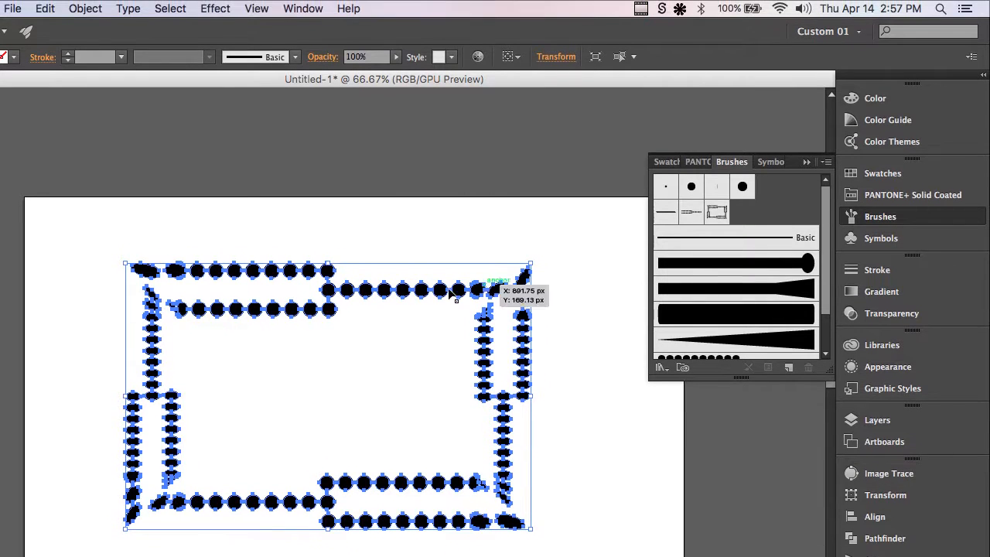
Step: Delete the expanded dot frame and paint several freehand strokes on and around the artboard with the new frame scatter brush
{"action": "key", "text": "Delete"}
{"action": "key", "text": "p"}
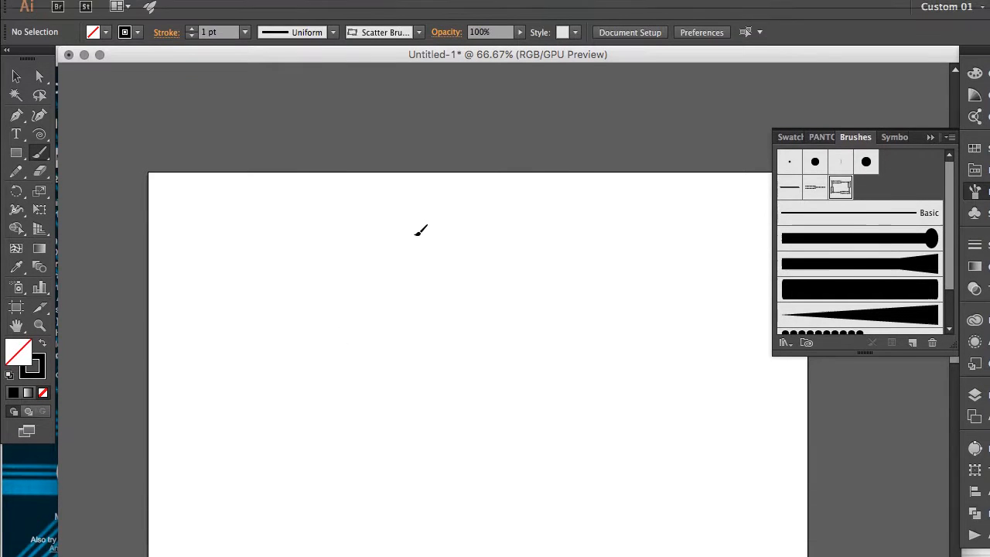
{"action": "key", "text": "super+minus"}
{"action": "key", "text": "super+minus"}
{"action": "key", "text": "super+minus"}
{"action": "key", "text": "super+minus"}
{"action": "key", "text": "super+minus"}
{"action": "key", "text": "super+minus"}
{"action": "key", "text": "super+minus"}
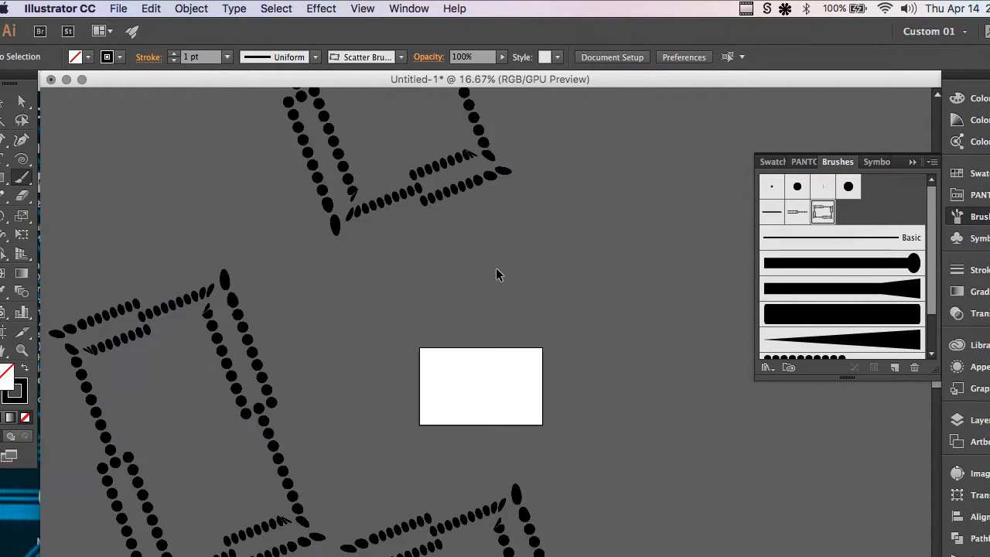
{"action": "left_click", "coordinate": [529, 367]}
{"action": "left_click", "coordinate": [436, 346]}
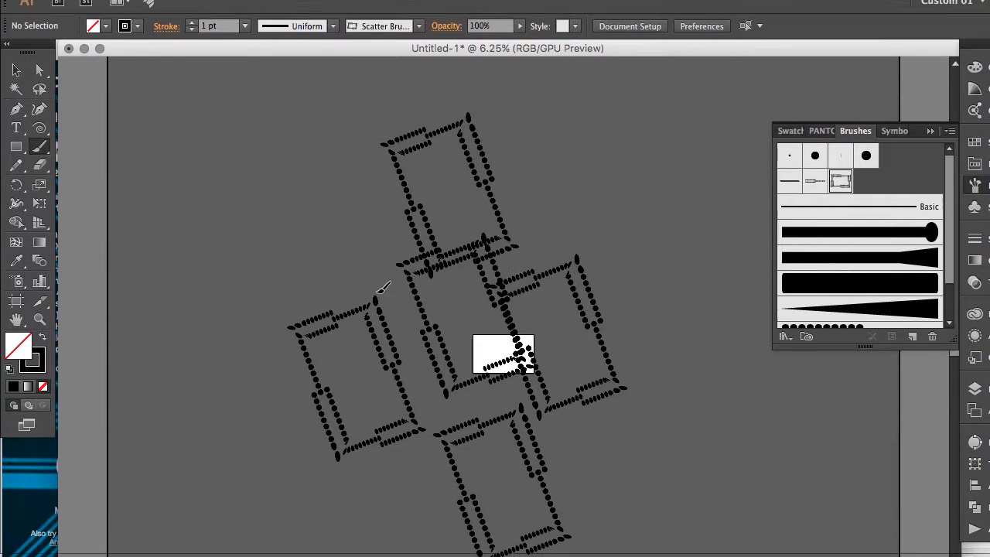
{"action": "left_click", "coordinate": [354, 328]}
{"action": "left_click", "coordinate": [372, 396]}
{"action": "left_click", "coordinate": [474, 411]}
{"action": "left_click_drag", "start_coordinate": [517, 363], "coordinate": [664, 341]}
{"action": "left_click_drag", "start_coordinate": [516, 140], "coordinate": [675, 438]}
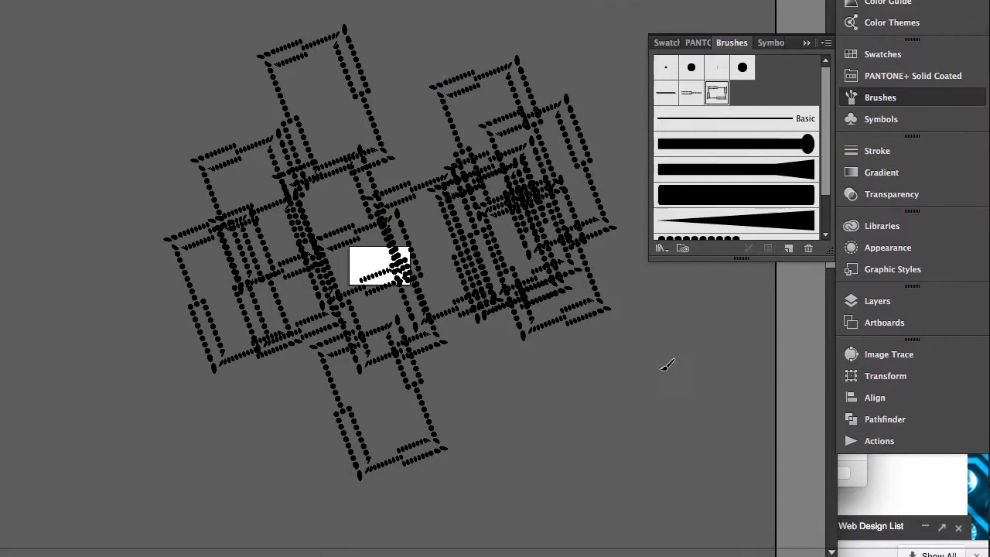
Step: Select and delete all the painted frame strokes
{"action": "key", "text": "super+a"}
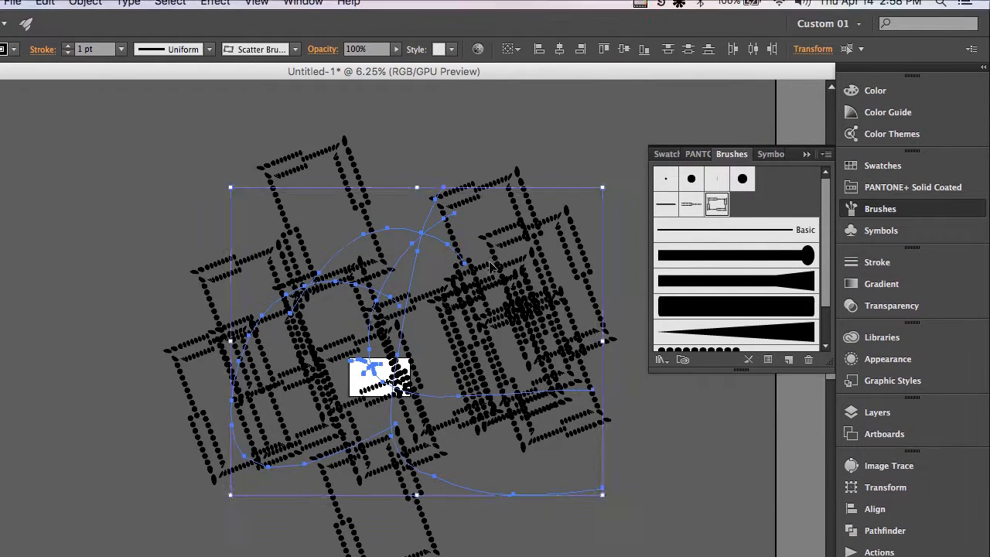
{"action": "key", "text": "Delete"}
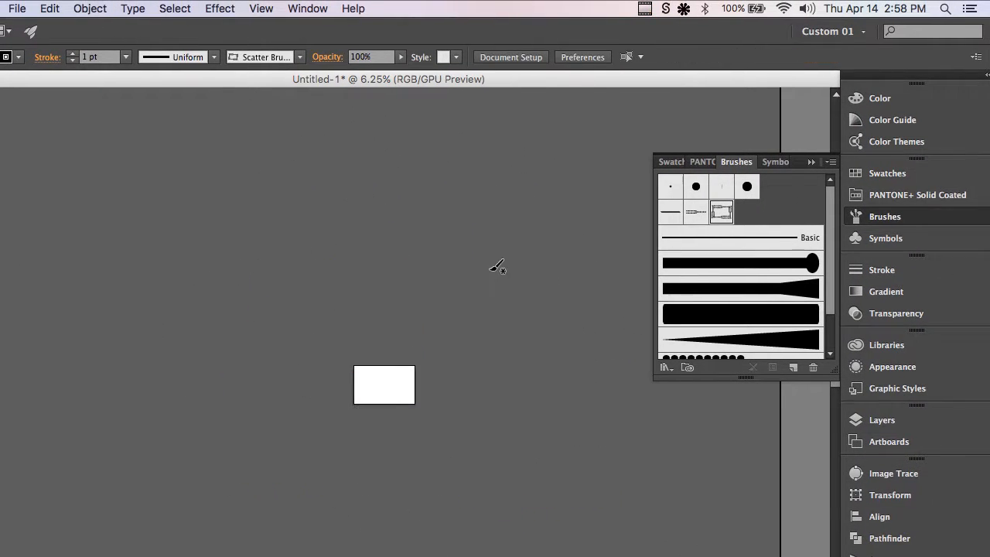
{"action": "key", "text": "super+plus"}
{"action": "key", "text": "super+plus"}
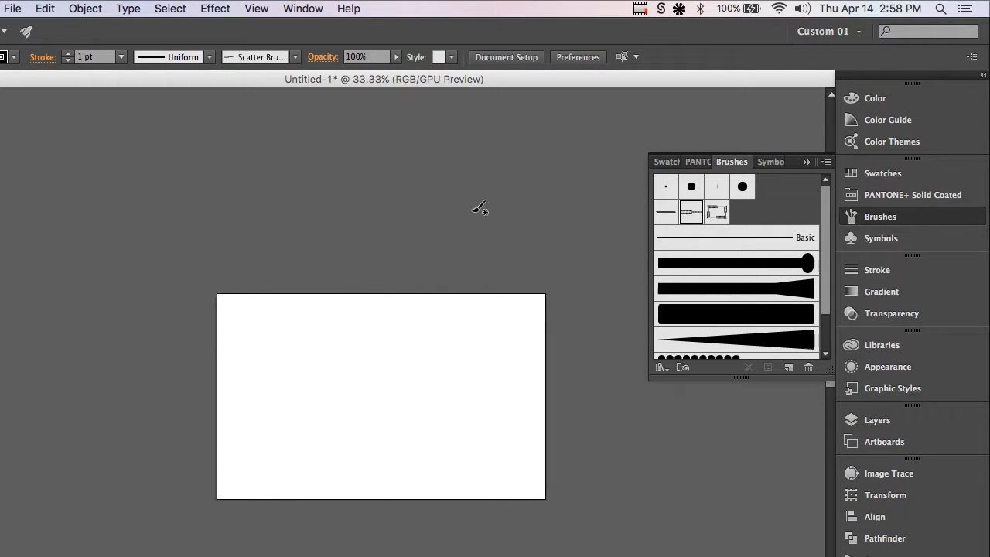
Step: Paint several long freehand strokes around the artboard with the dot-row scatter brush
{"action": "key", "text": "super+minus"}
{"action": "key", "text": "super+minus"}
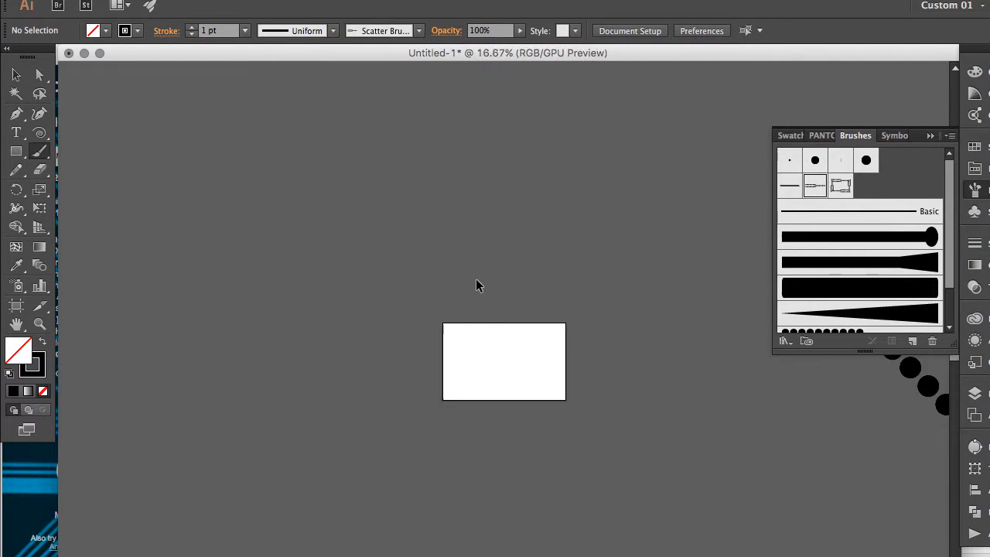
{"action": "key", "text": "super+minus"}
{"action": "key", "text": "super+minus"}
{"action": "key", "text": "super+minus"}
{"action": "key", "text": "super+minus"}
{"action": "key", "text": "super+minus"}
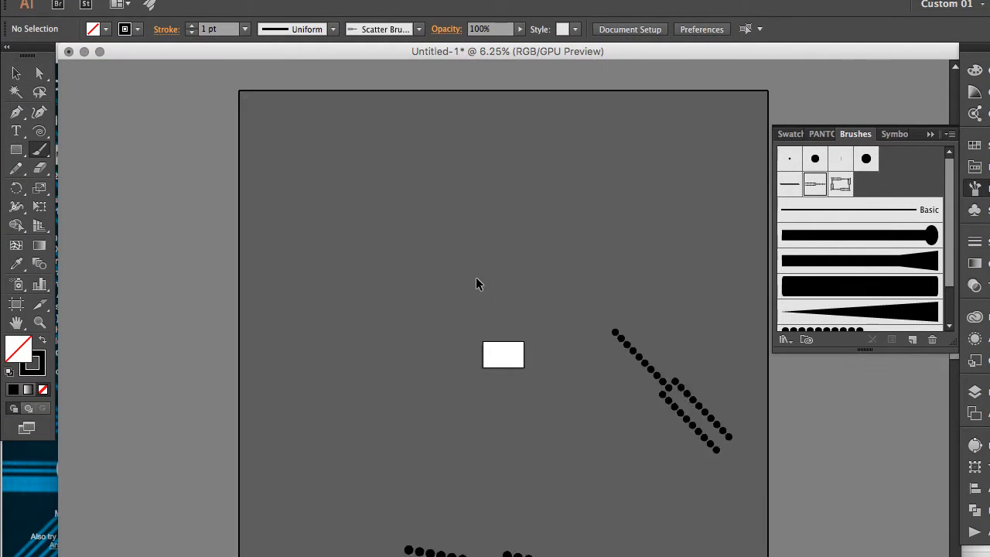
{"action": "key", "text": "super+z"}
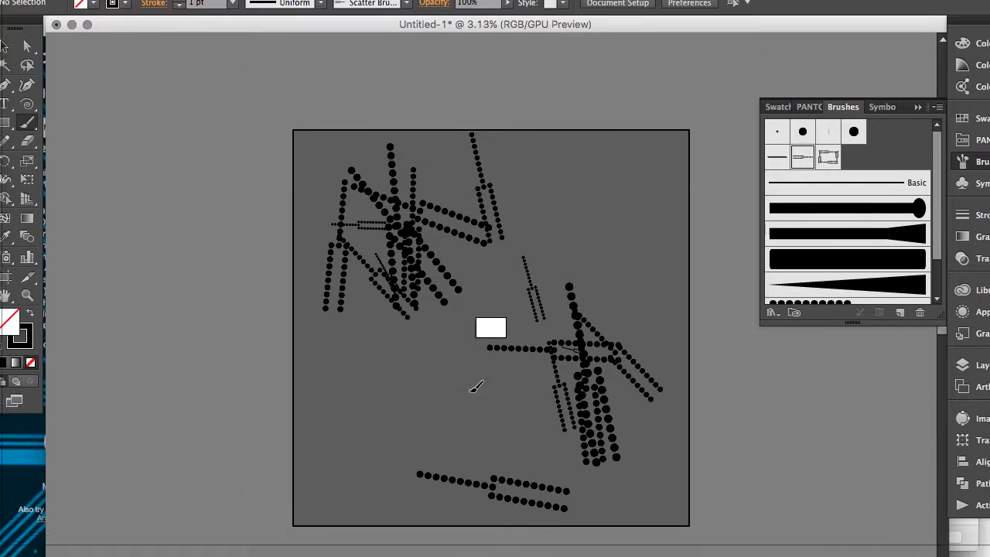
{"action": "mouse_move", "coordinate": [503, 224]}
{"action": "left_mouse_down"}
{"action": "mouse_move", "coordinate": [618, 341]}
{"action": "mouse_move", "coordinate": [553, 369]}
{"action": "left_mouse_up"}
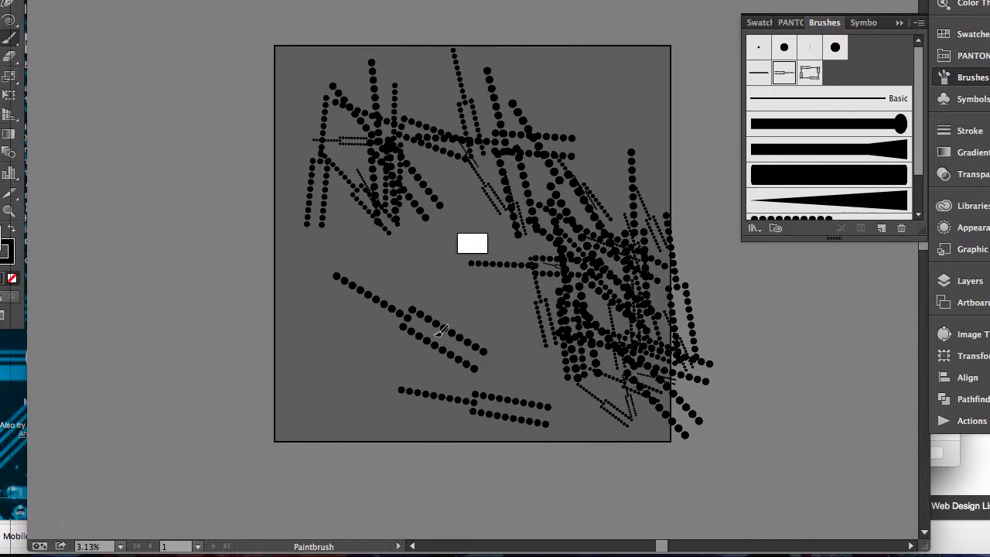
{"action": "mouse_move", "coordinate": [441, 331]}
{"action": "left_mouse_down"}
{"action": "mouse_move", "coordinate": [588, 363]}
{"action": "mouse_move", "coordinate": [568, 488]}
{"action": "left_mouse_up"}
{"action": "left_click_drag", "start_coordinate": [471, 536], "coordinate": [475, 292]}
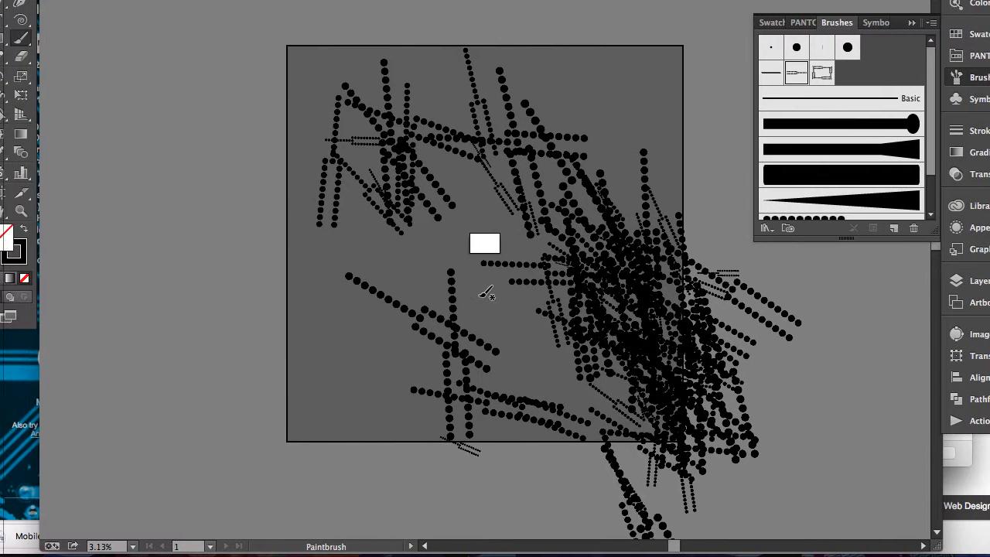
{"action": "left_click_drag", "start_coordinate": [340, 298], "coordinate": [386, 85]}
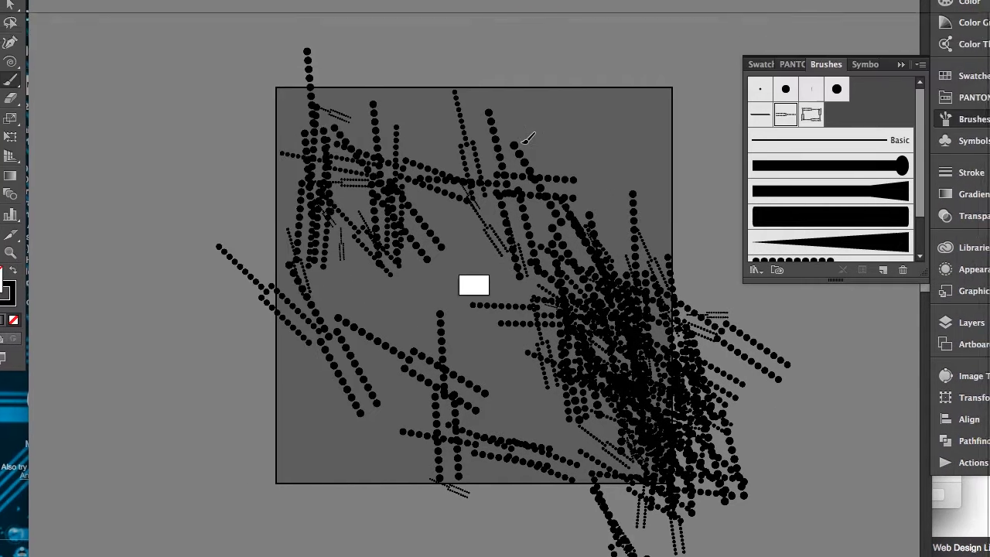
Step: Add another dot-row scatter stroke above the artboard and delete all the painted strokes
{"action": "left_click_drag", "start_coordinate": [386, 30], "coordinate": [619, 7]}
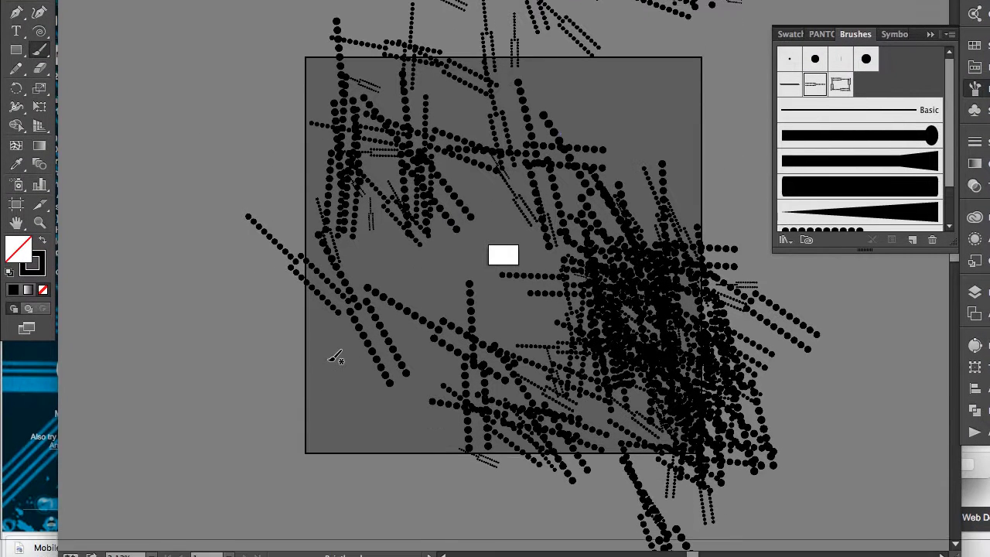
{"action": "key", "text": "Delete"}
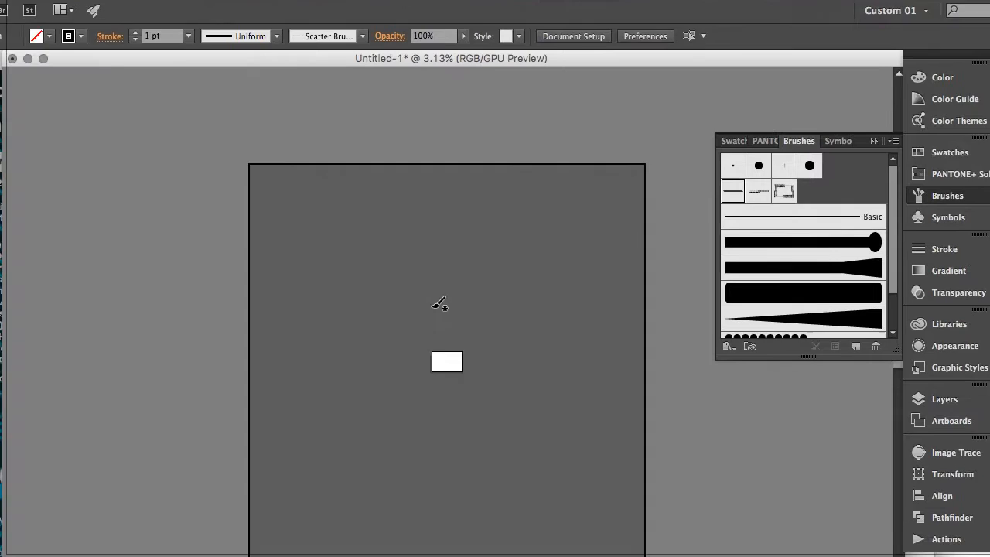
Step: Try the bar scatter brush with two horizontal strokes and one diagonal stroke on the white artboard, undoing them
{"action": "key", "text": "super+="}
{"action": "key", "text": "super+="}
{"action": "key", "text": "super+="}
{"action": "key", "text": "super+="}
{"action": "key", "text": "super+="}
{"action": "key", "text": "super+="}
{"action": "key", "text": "super+="}
{"action": "key", "text": "super+="}
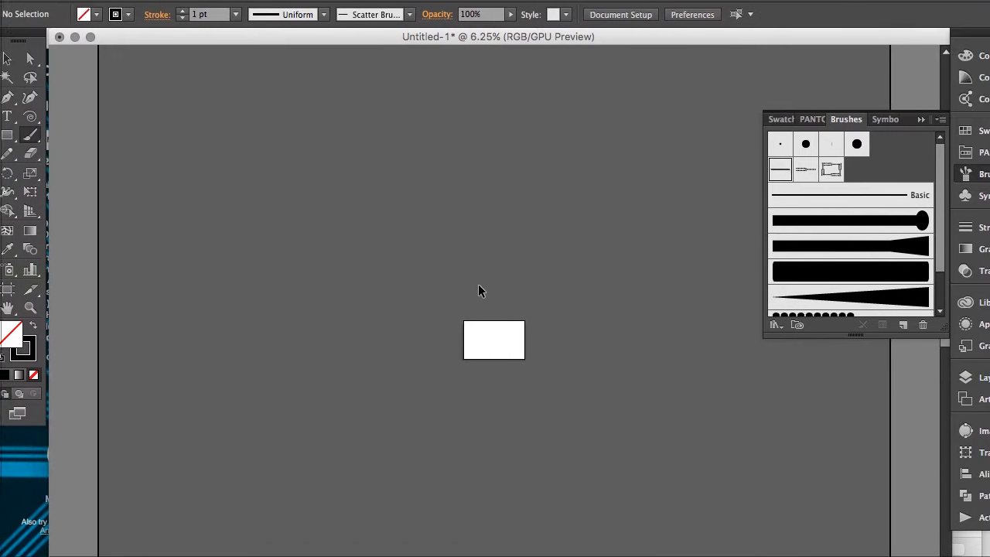
{"action": "left_click_drag", "start_coordinate": [234, 311], "coordinate": [569, 311]}
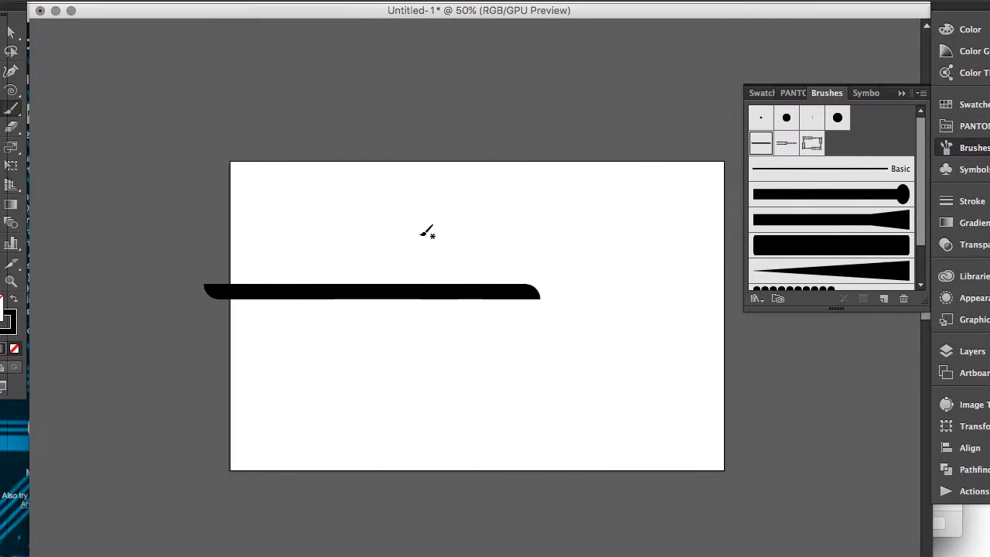
{"action": "left_click_drag", "start_coordinate": [332, 186], "coordinate": [552, 190]}
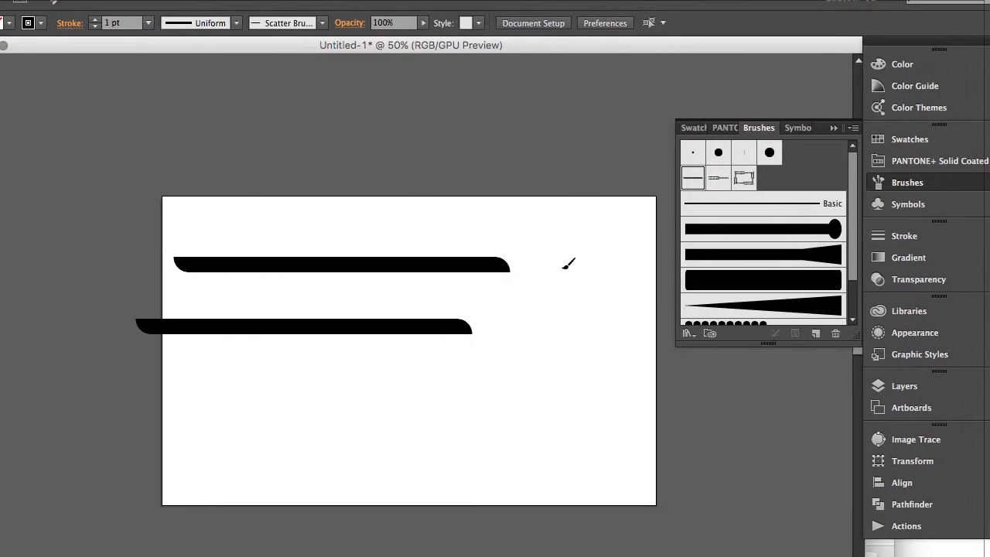
{"action": "key", "text": "super+z"}
{"action": "key", "text": "super+z"}
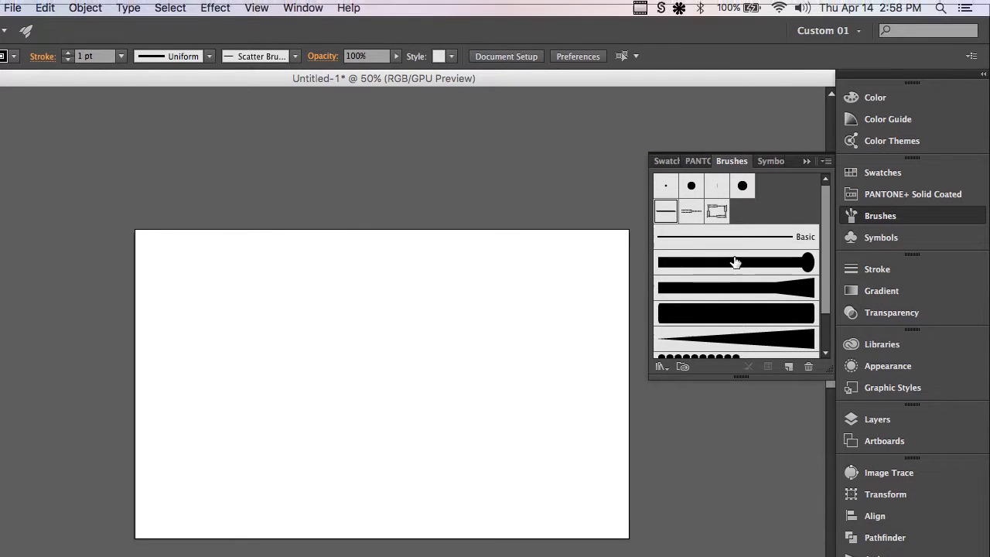
{"action": "left_click_drag", "start_coordinate": [275, 253], "coordinate": [389, 399]}
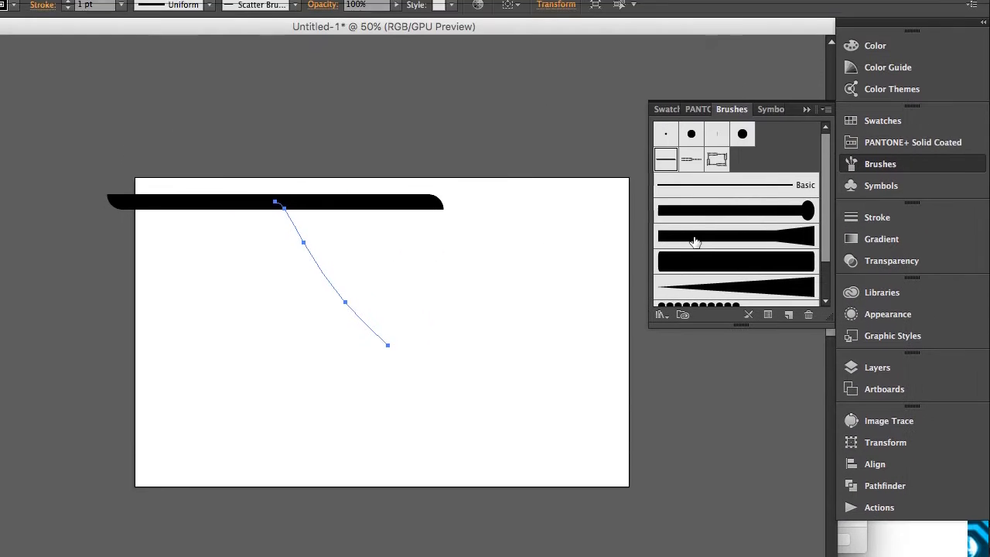
{"action": "key", "text": "super+z"}
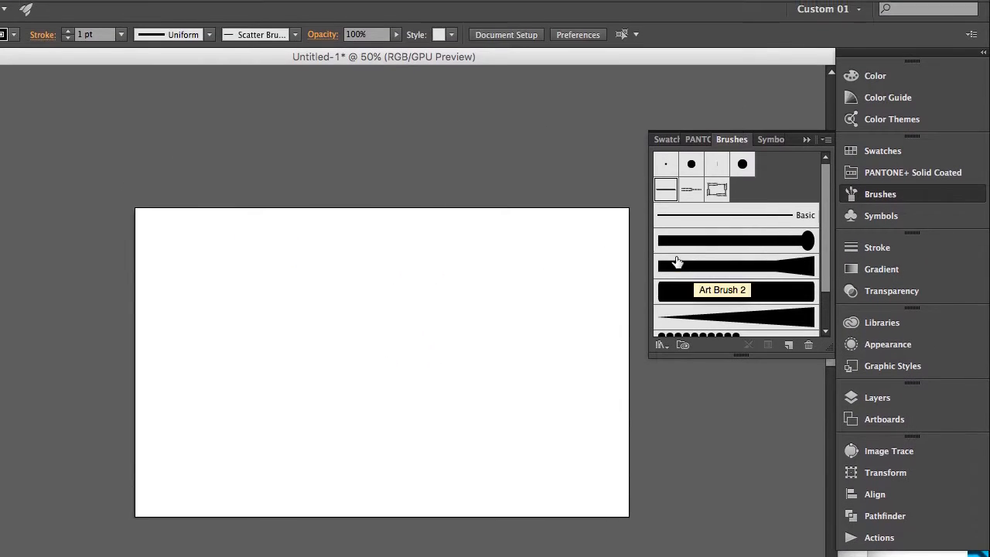
Step: Paint freehand curves on the artboard and a long winding stroke beside it with the ball-ended art brush, and delete them all
{"action": "mouse_move", "coordinate": [234, 319]}
{"action": "left_mouse_down"}
{"action": "mouse_move", "coordinate": [440, 274]}
{"action": "mouse_move", "coordinate": [494, 381]}
{"action": "left_mouse_up"}
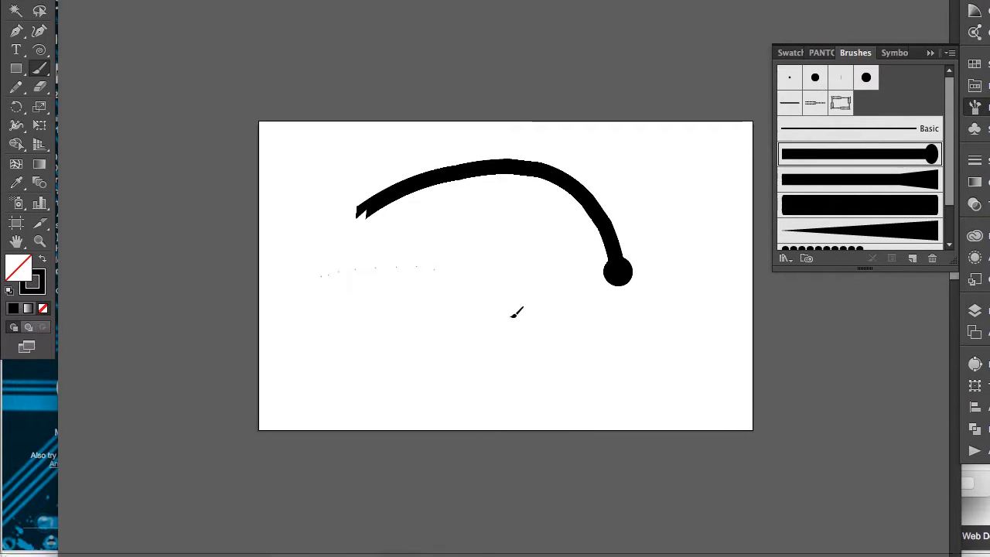
{"action": "left_click_drag", "start_coordinate": [517, 312], "coordinate": [513, 359]}
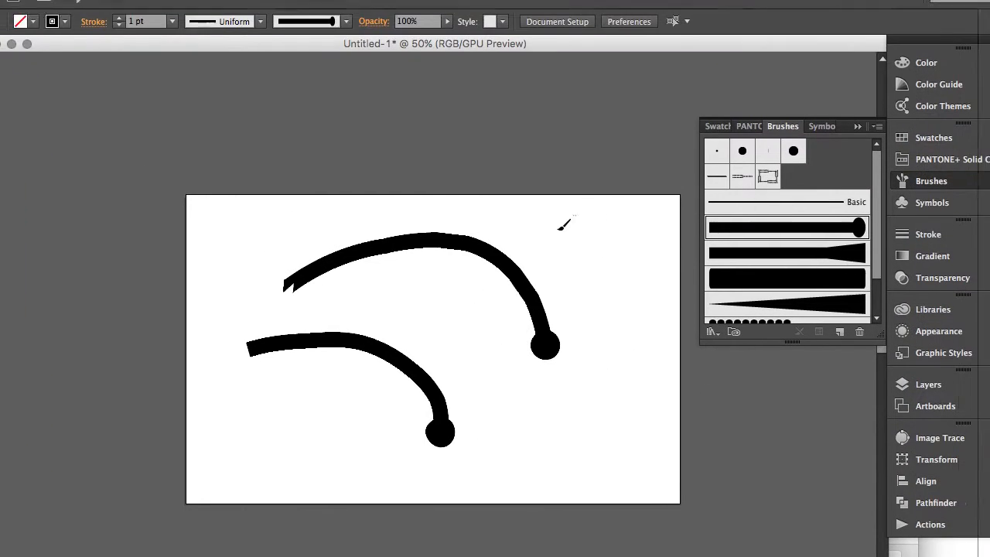
{"action": "left_click_drag", "start_coordinate": [647, 105], "coordinate": [698, 182]}
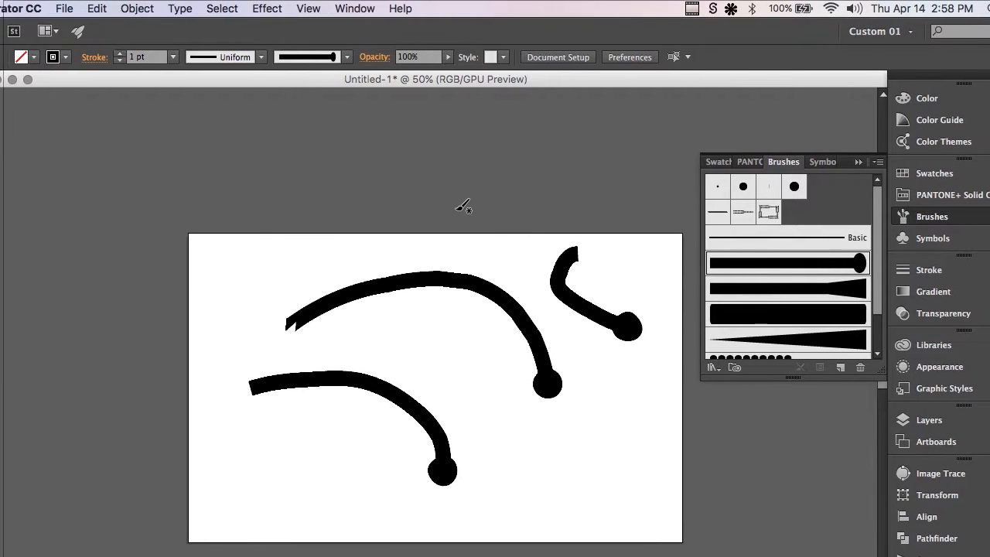
{"action": "key", "text": "super+minus"}
{"action": "key", "text": "super+minus"}
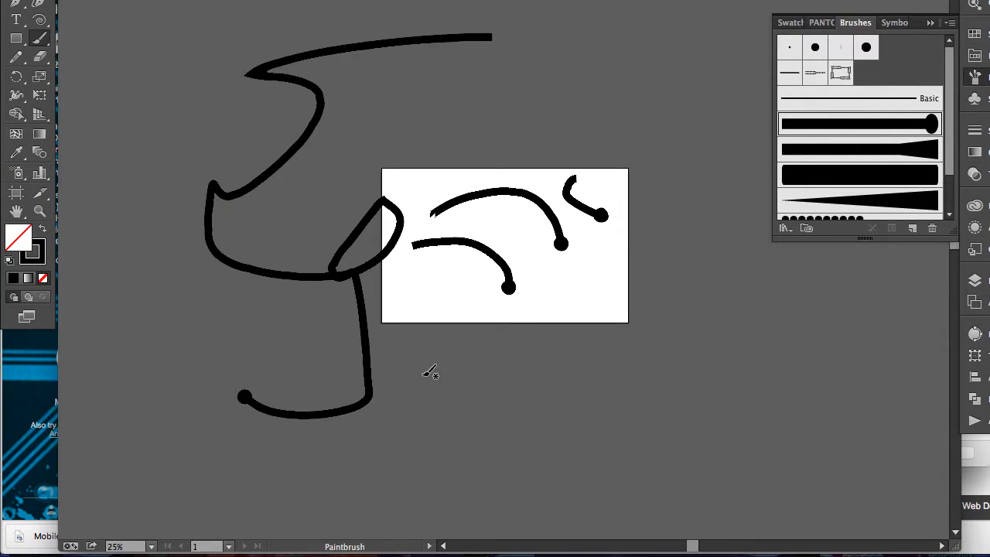
{"action": "key", "text": "super+plus"}
{"action": "key", "text": "super+plus"}
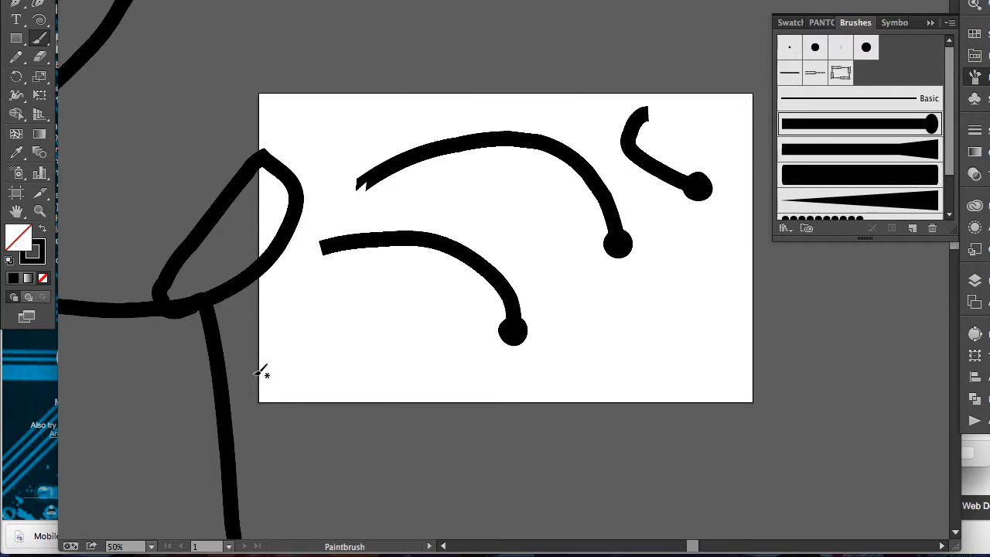
{"action": "scroll", "coordinate": [256, 375], "scroll_direction": "left", "scroll_amount": 5}
{"action": "scroll", "coordinate": [255, 375], "scroll_direction": "down", "scroll_amount": 5}
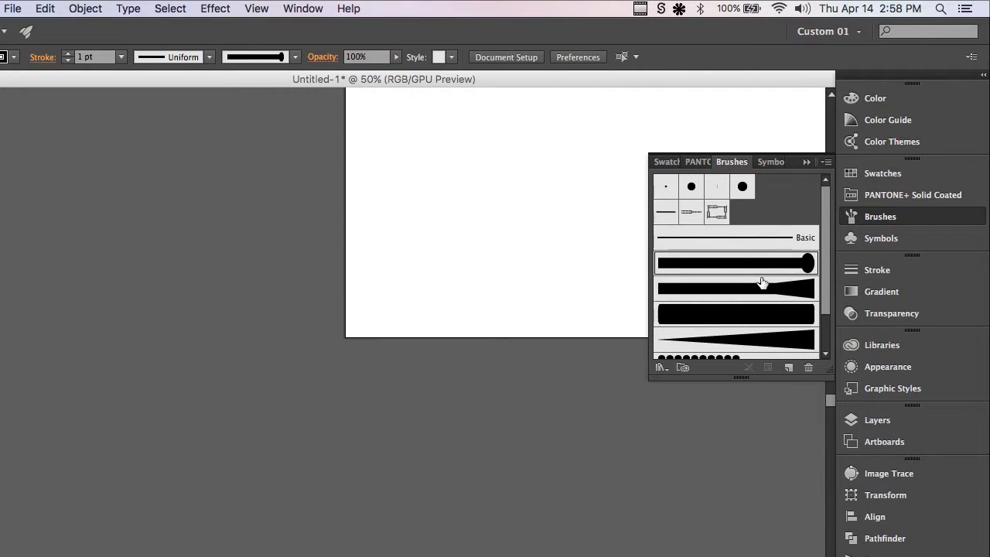
Step: Paint curved strokes on the artboard with the flared, rounded-bar and tapered art brushes, and delete them all
{"action": "scroll", "coordinate": [209, 267], "scroll_direction": "right", "scroll_amount": 5}
{"action": "scroll", "coordinate": [204, 261], "scroll_direction": "up", "scroll_amount": 2}
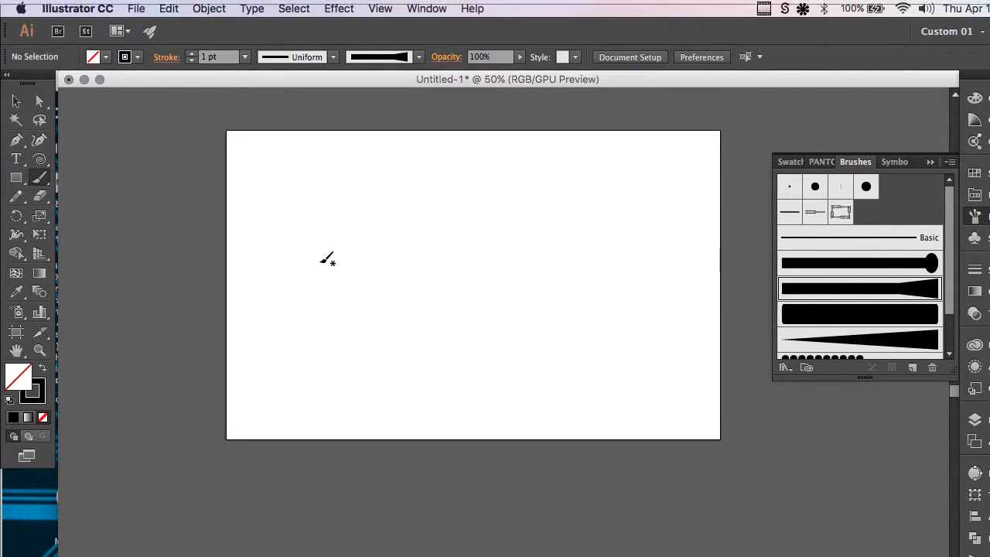
{"action": "left_click_drag", "start_coordinate": [529, 356], "coordinate": [530, 354]}
{"action": "mouse_move", "coordinate": [435, 270]}
{"action": "left_mouse_down"}
{"action": "mouse_move", "coordinate": [396, 367]}
{"action": "mouse_move", "coordinate": [440, 406]}
{"action": "left_mouse_up"}
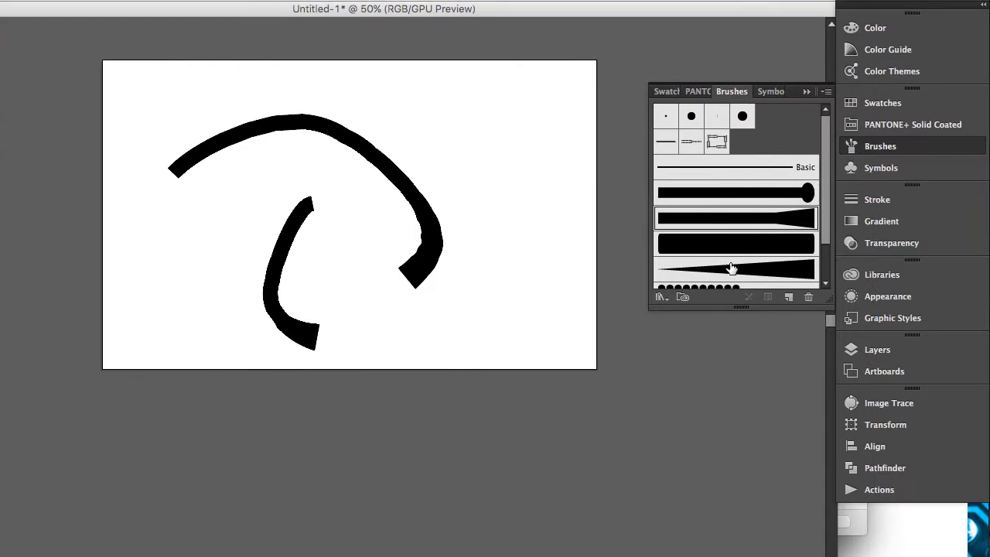
{"action": "left_click", "coordinate": [731, 243]}
{"action": "mouse_move", "coordinate": [468, 150]}
{"action": "left_mouse_down"}
{"action": "mouse_move", "coordinate": [501, 356]}
{"action": "mouse_move", "coordinate": [507, 346]}
{"action": "left_mouse_up"}
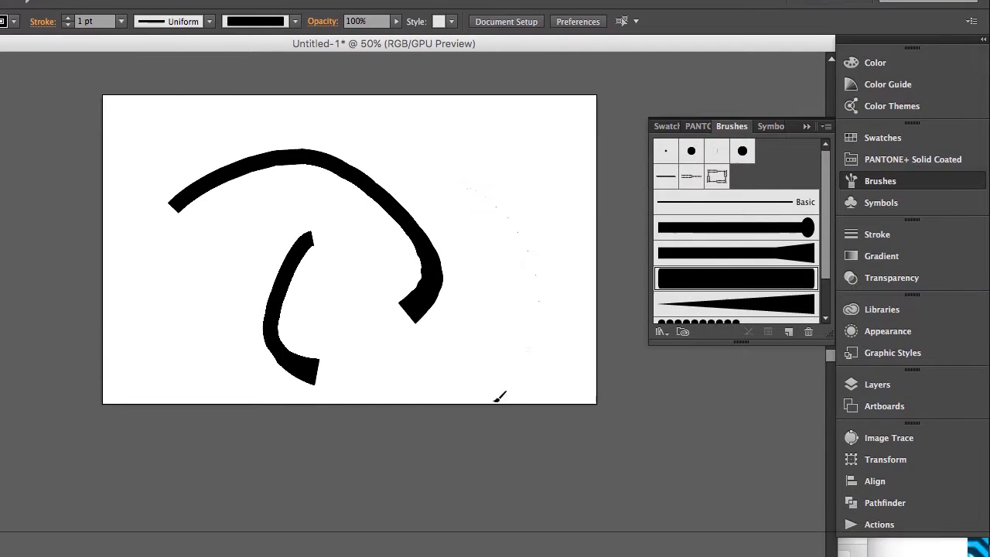
{"action": "left_click", "coordinate": [734, 260]}
{"action": "left_click_drag", "start_coordinate": [479, 83], "coordinate": [287, 84]}
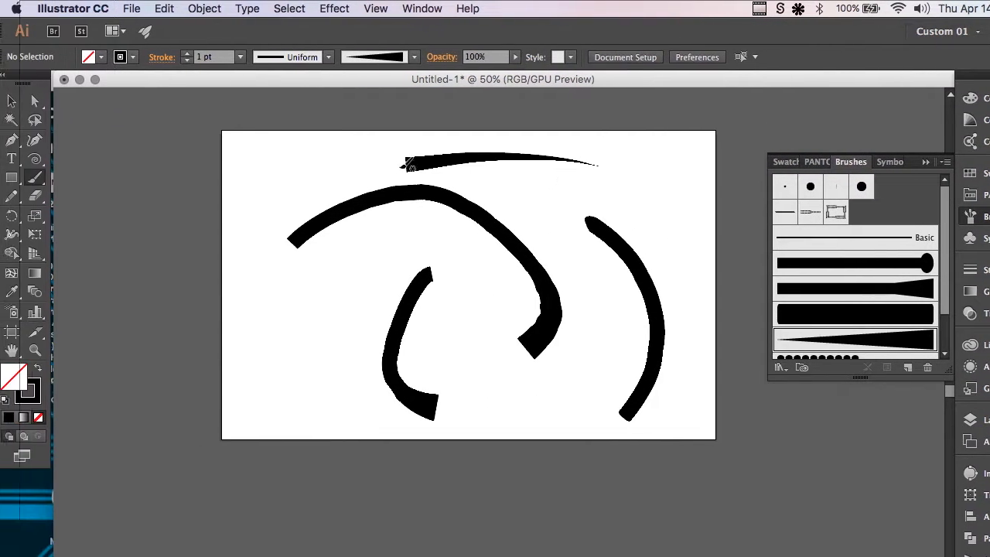
{"action": "key", "text": "super+a"}
{"action": "key", "text": "BackSpace"}
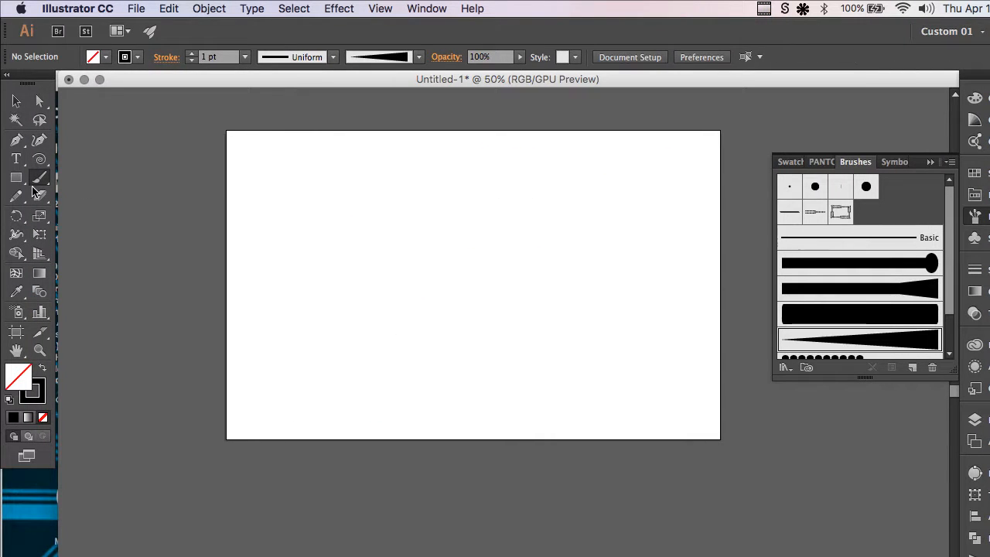
Step: Draw a large spiral with the tapered art brush and apply the dotted pattern brush to it
{"action": "left_click_drag", "start_coordinate": [286, 230], "coordinate": [492, 325]}
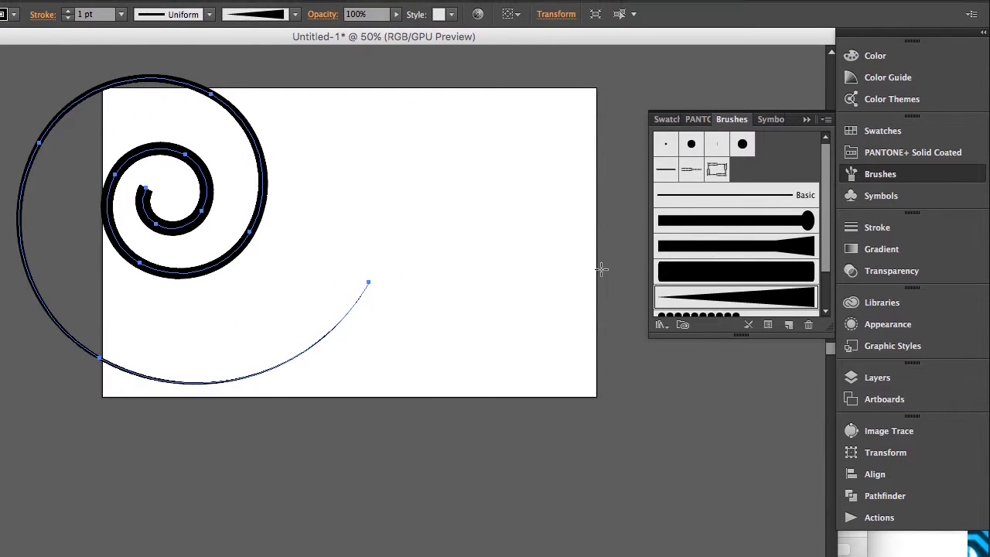
{"action": "key", "text": "v"}
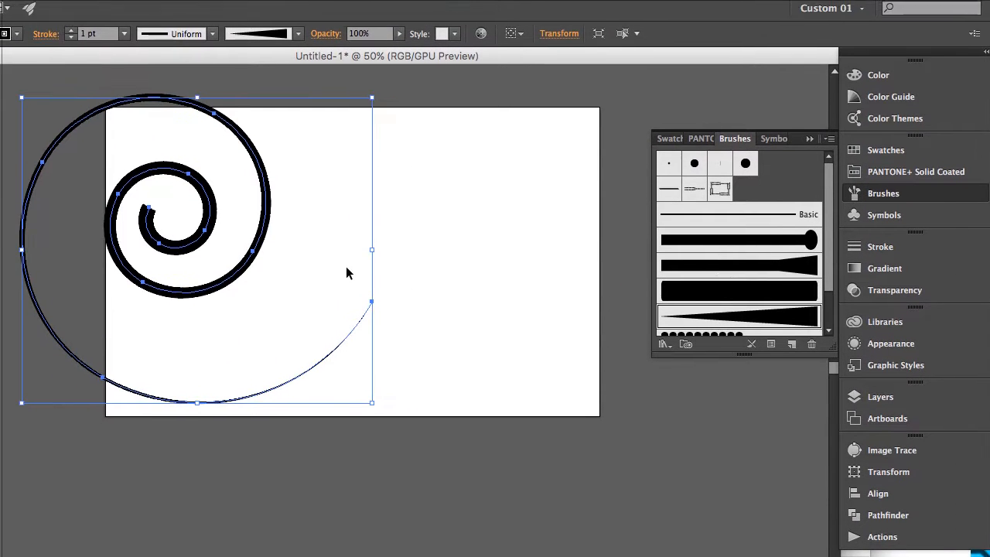
{"action": "left_click", "coordinate": [466, 233]}
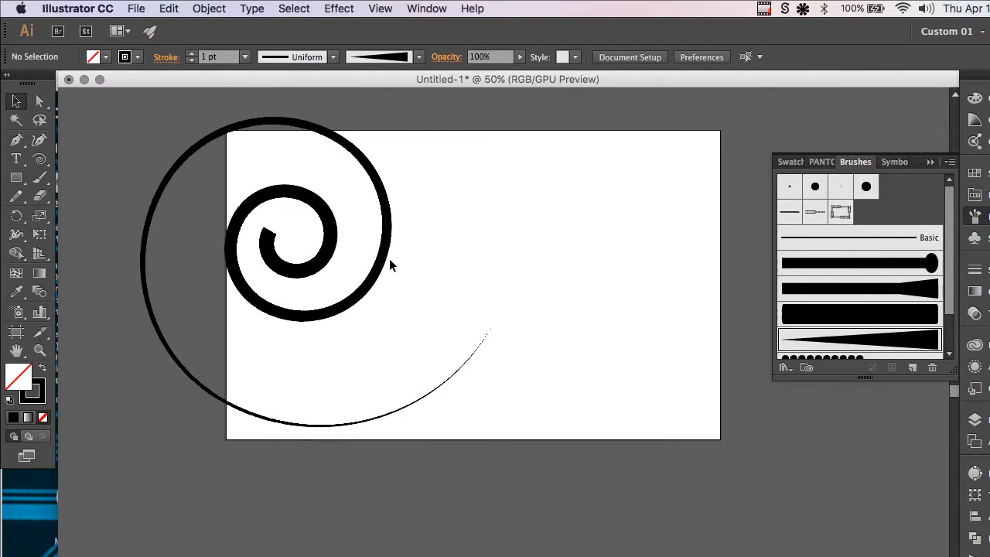
{"action": "left_click", "coordinate": [389, 259]}
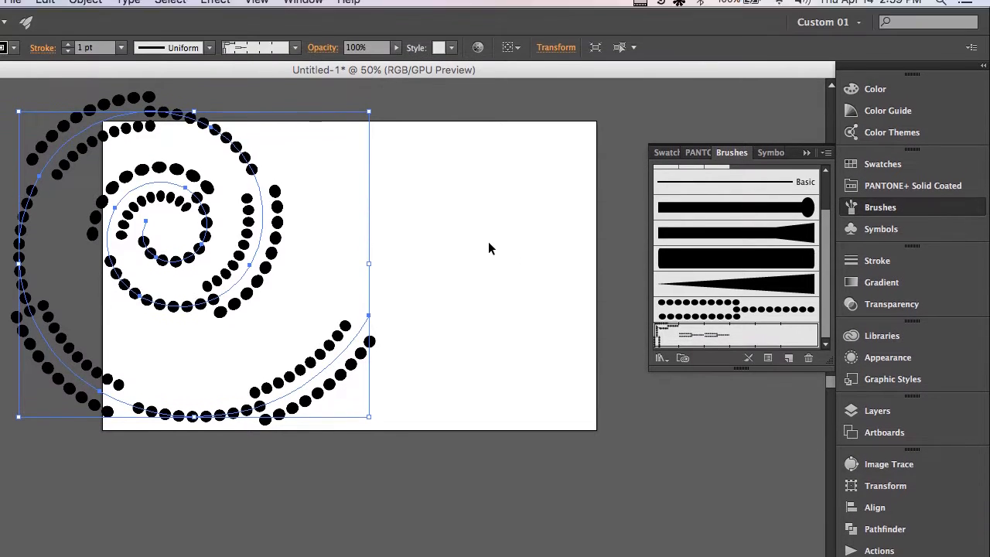
Step: Move the dotted spiral toward the middle of the artboard and scale it down to fit inside
{"action": "left_click", "coordinate": [488, 195]}
{"action": "left_click_drag", "start_coordinate": [288, 188], "coordinate": [401, 243]}
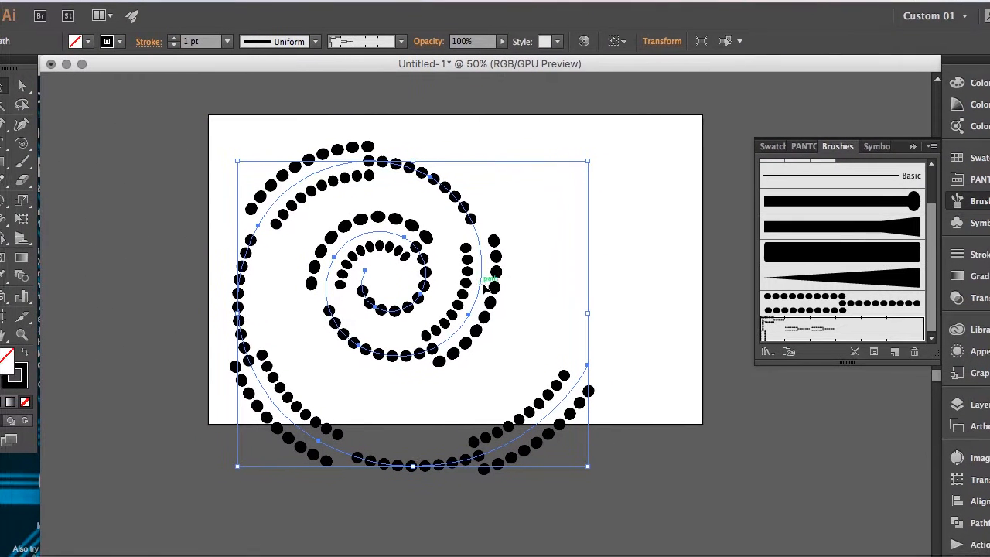
{"action": "left_click", "coordinate": [503, 274]}
{"action": "left_click_drag", "start_coordinate": [475, 267], "coordinate": [489, 228]}
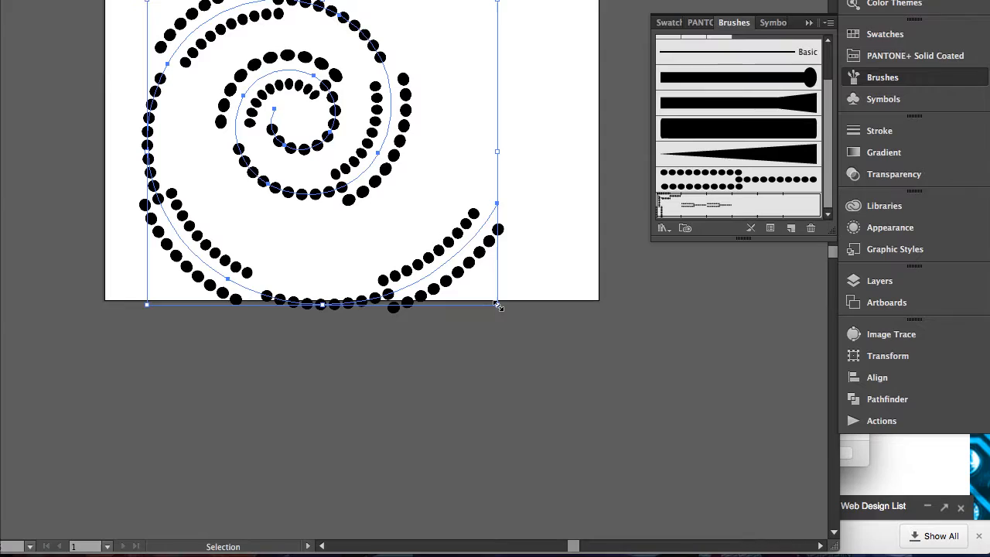
{"action": "left_click_drag", "start_coordinate": [498, 304], "coordinate": [436, 251]}
{"action": "left_click", "coordinate": [500, 270]}
{"action": "mouse_move", "coordinate": [455, 202]}
{"action": "left_mouse_down"}
{"action": "mouse_move", "coordinate": [495, 252]}
{"action": "mouse_move", "coordinate": [503, 222]}
{"action": "mouse_move", "coordinate": [454, 196]}
{"action": "left_mouse_up"}
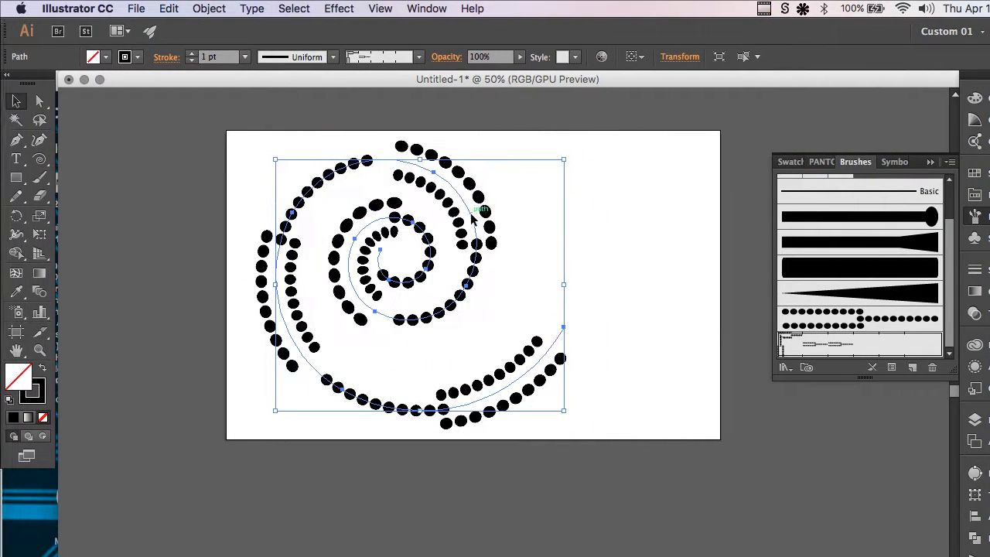
{"action": "left_click", "coordinate": [602, 249]}
{"action": "left_click", "coordinate": [621, 246]}
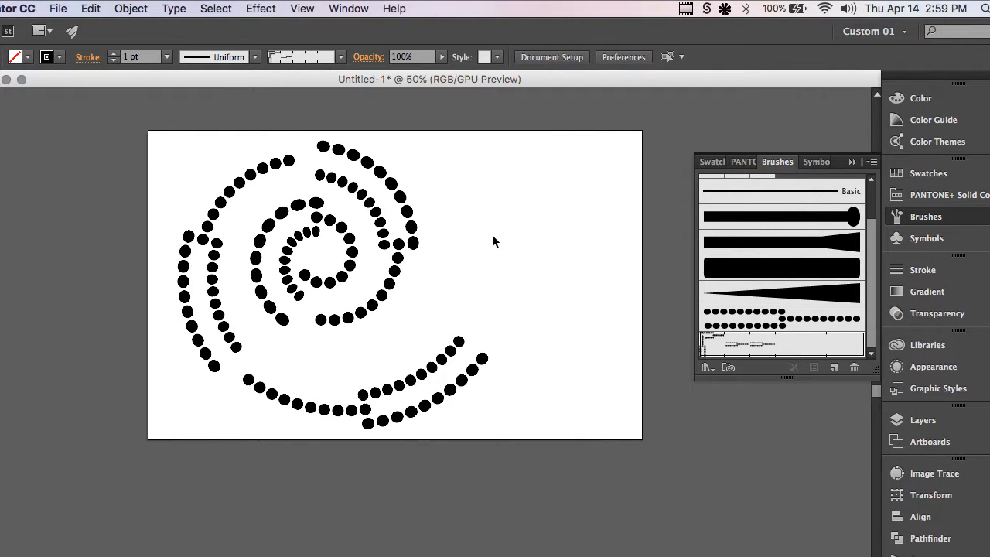
Step: Save the brushes as a brush library named Custom Brushes 01 in the Brushes folder, in Brush Files (*.ai) format
{"action": "left_click", "coordinate": [826, 163]}
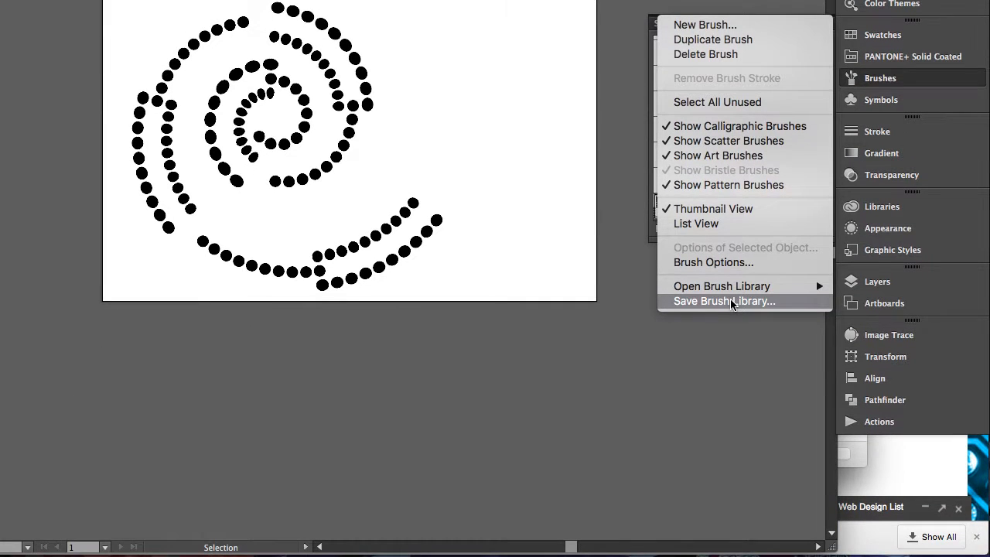
{"action": "left_click", "coordinate": [730, 301]}
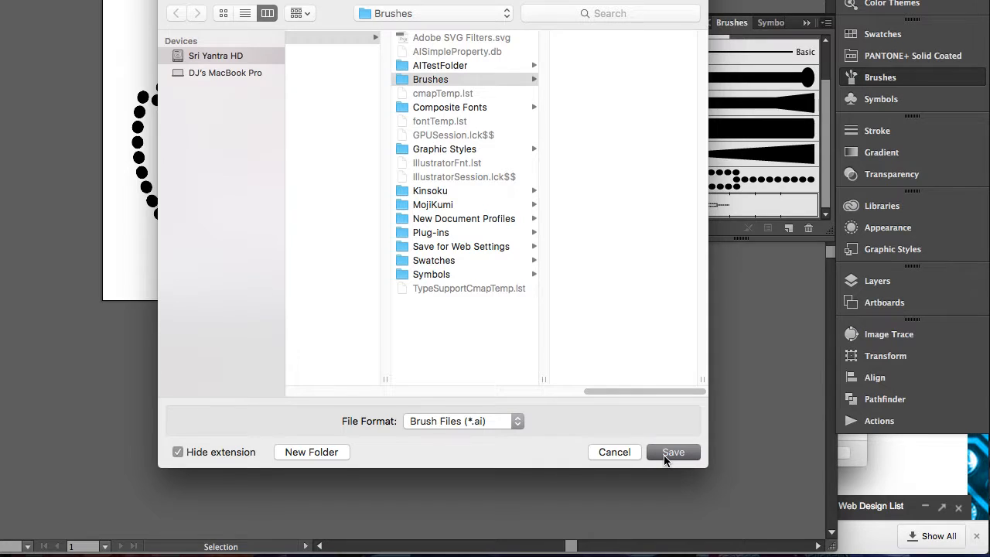
{"action": "left_click", "coordinate": [670, 452]}
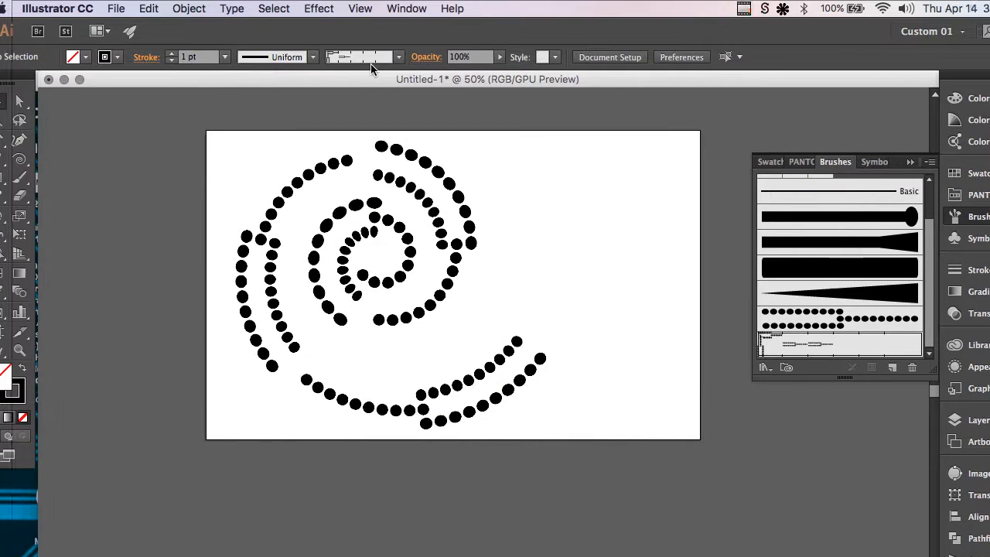
{"action": "left_click", "coordinate": [132, 8]}
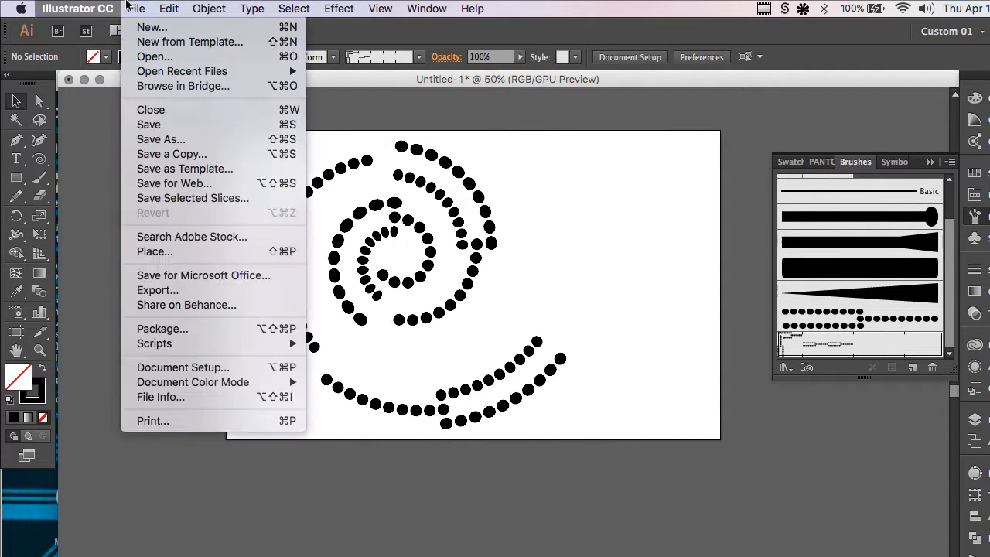
{"action": "left_click", "coordinate": [137, 7]}
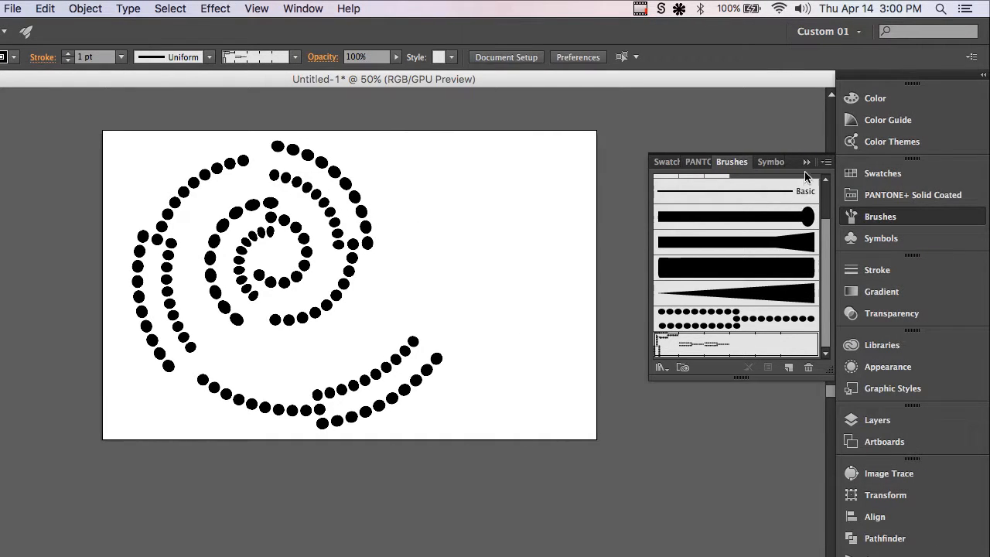
{"action": "left_click", "coordinate": [807, 163]}
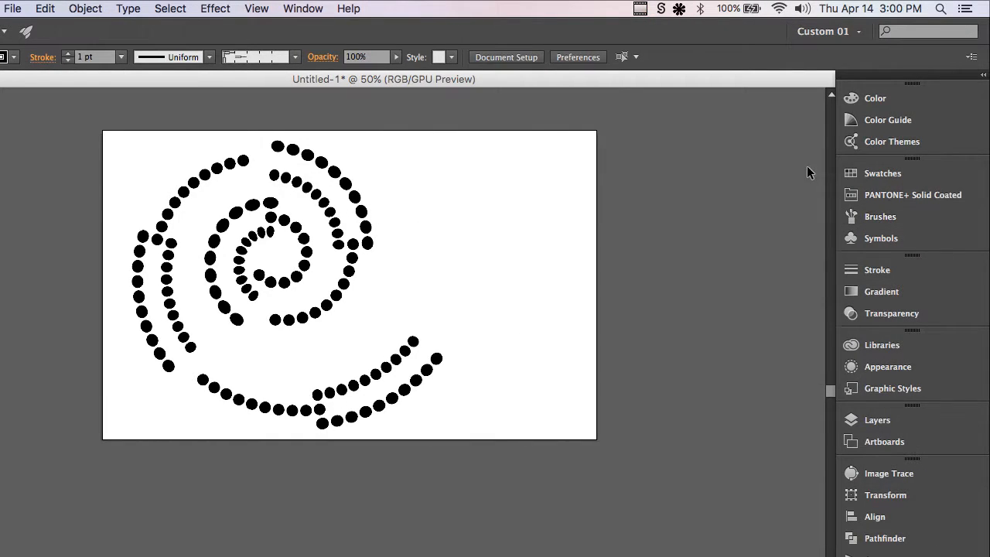
{"action": "left_click", "coordinate": [884, 225]}
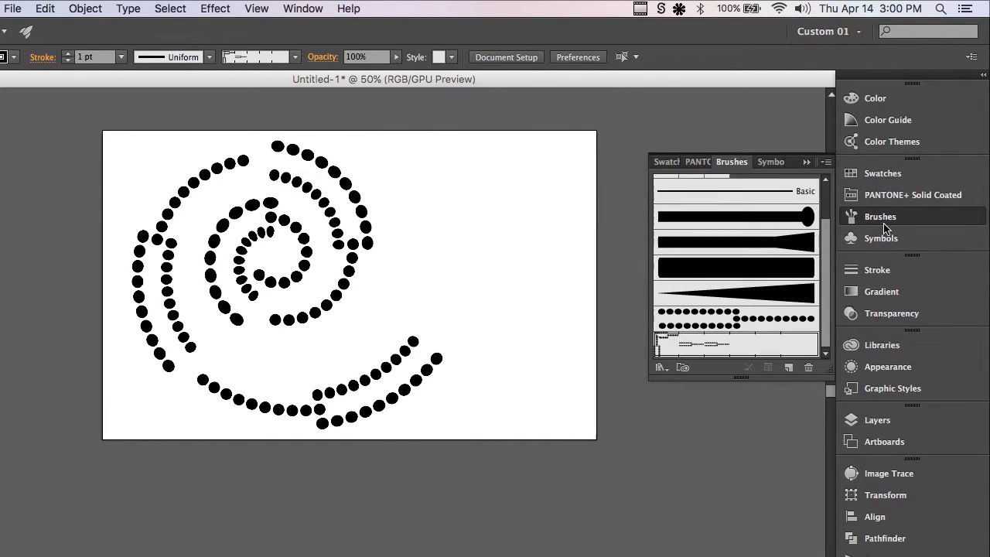
Step: Look up the saved Custom Brushes 01 library among the user-defined brush libraries, without opening it
{"action": "left_click", "coordinate": [825, 163]}
{"action": "mouse_move", "coordinate": [746, 421]}
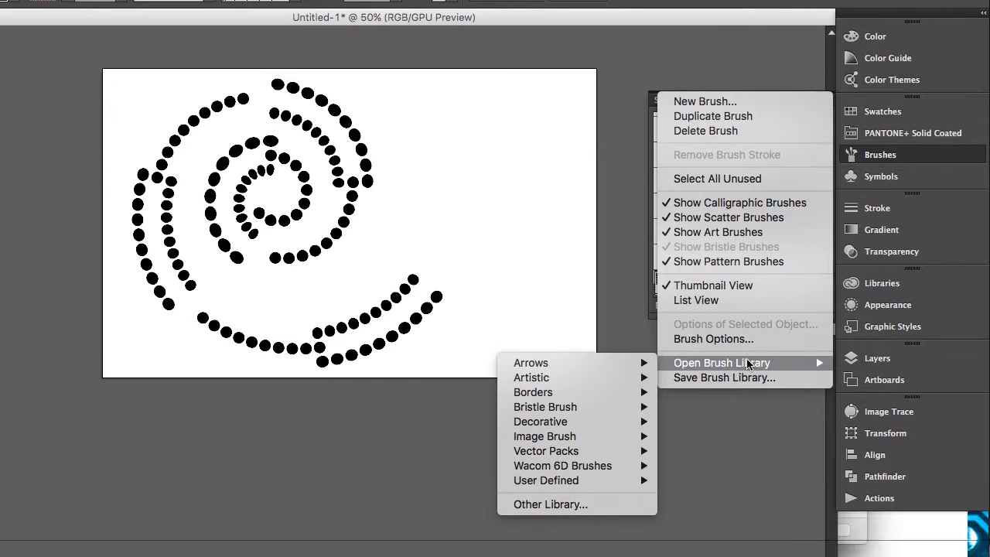
{"action": "mouse_move", "coordinate": [516, 401]}
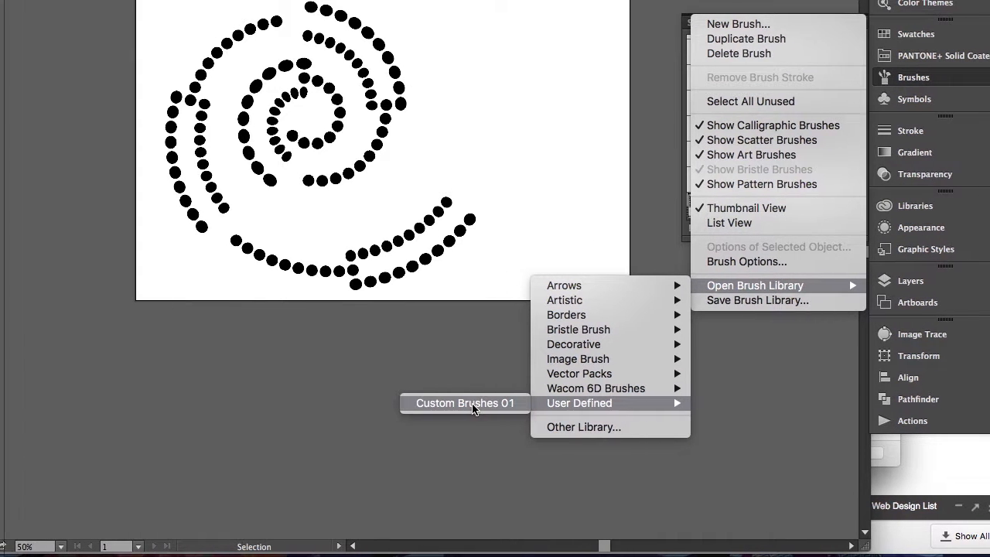
{"action": "left_click", "coordinate": [432, 331]}
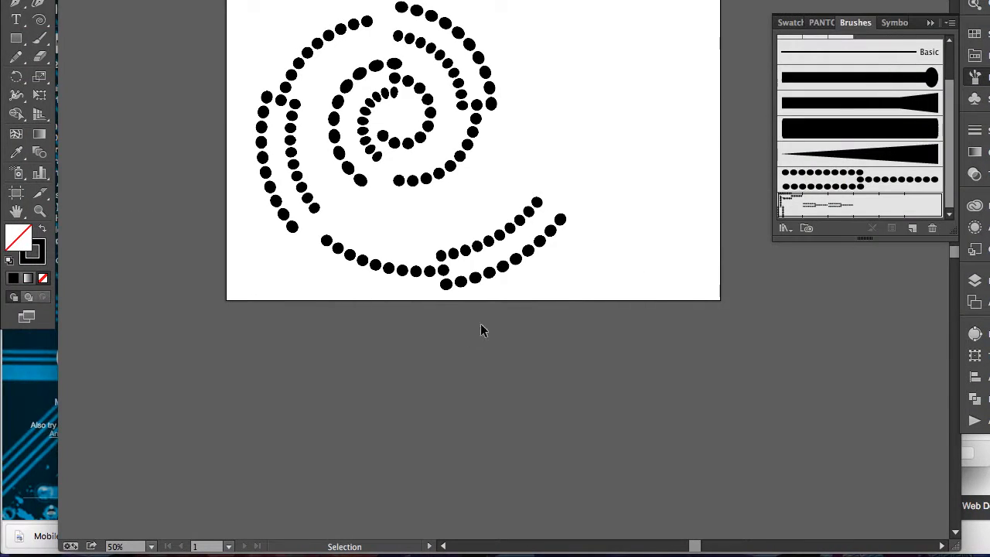